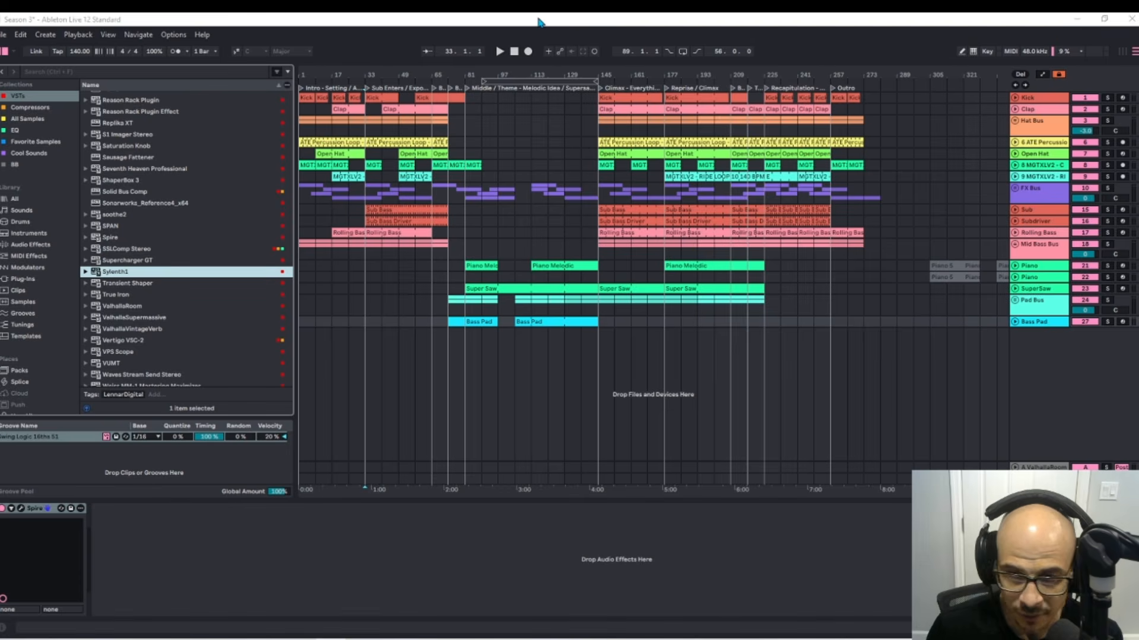
- Load the DRIVE - Biosphere preset in Spire on the new instrument track
left_click(1045, 251)
left_click(1045, 251)
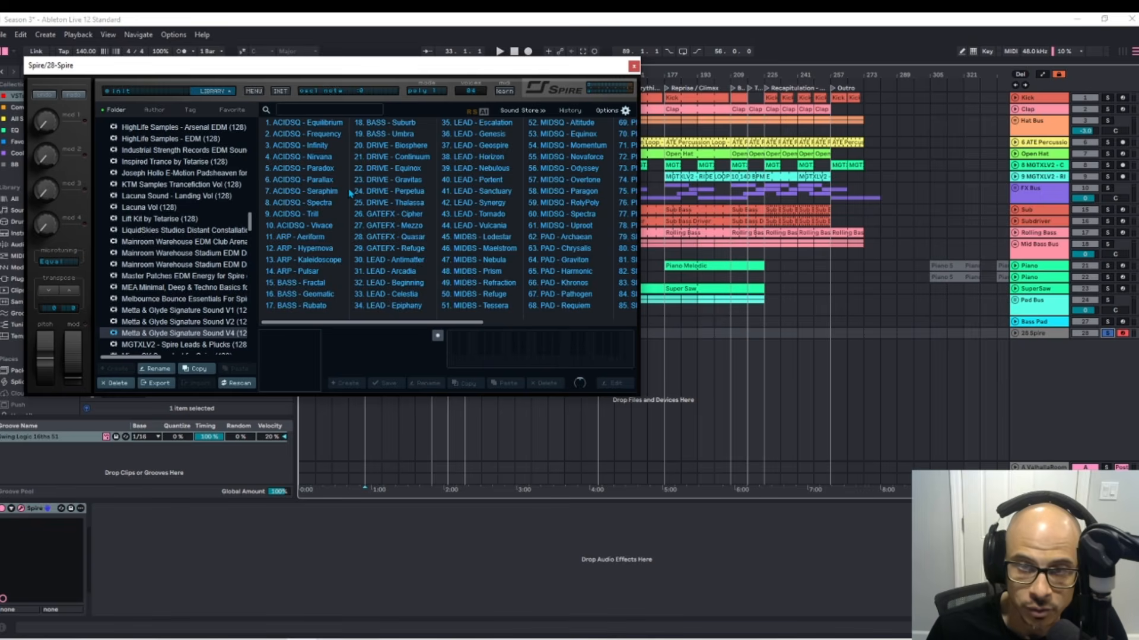
left_click(383, 147)
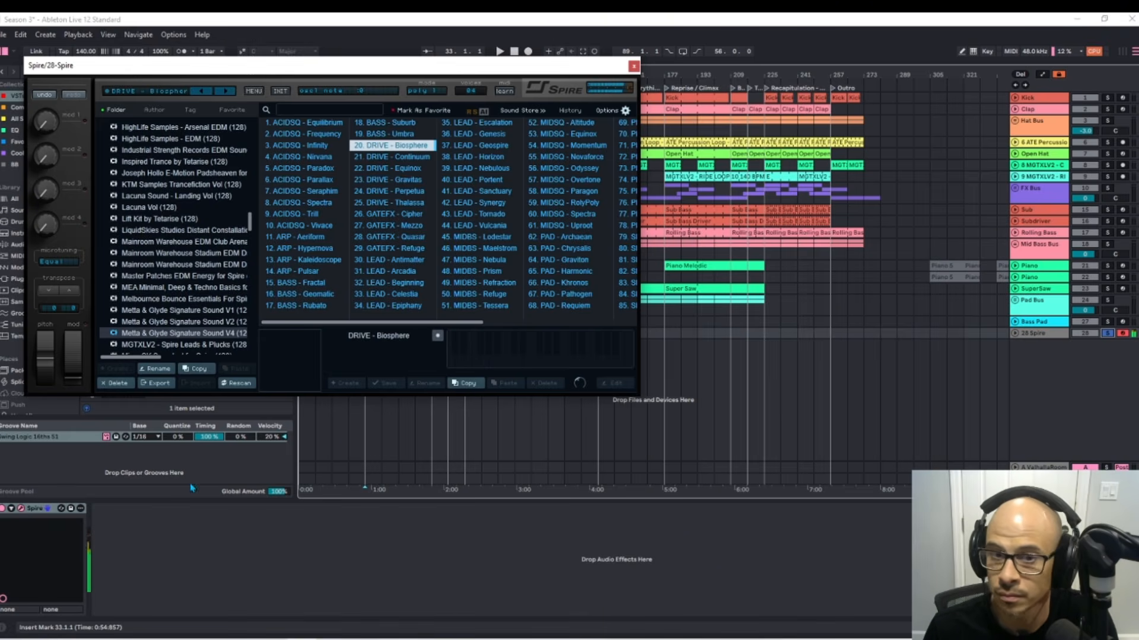
- Set the Spire track's volume to -12 dB, select the DRIVE - Biosphere preset again and close the synth window
left_click(1015, 333)
left_click_drag(1086, 342, 1086, 352)
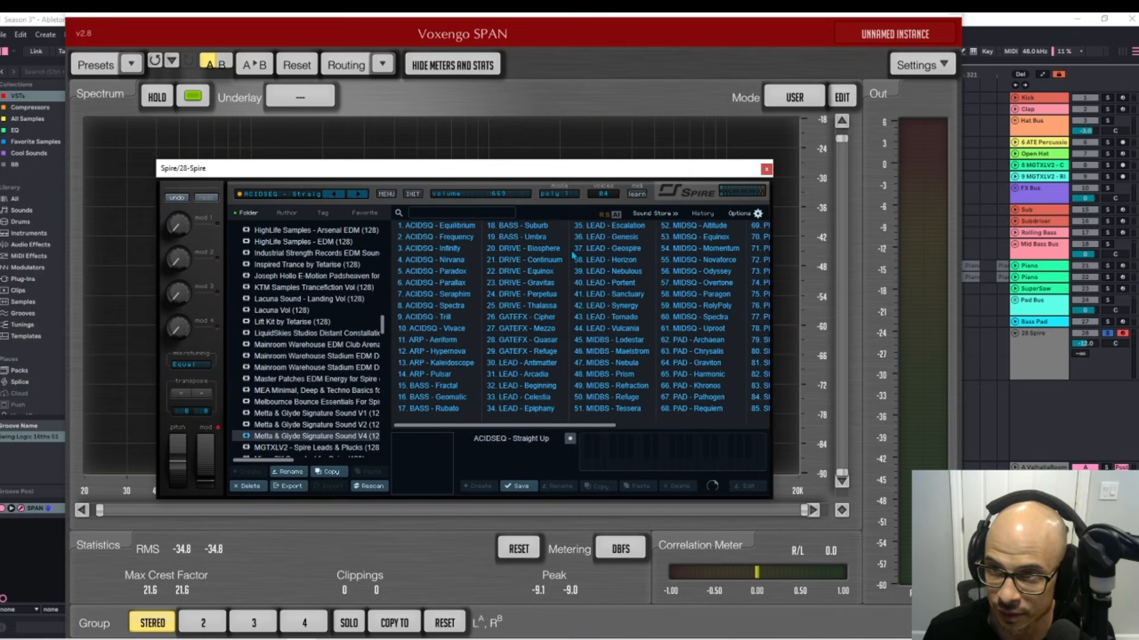
left_click(534, 249)
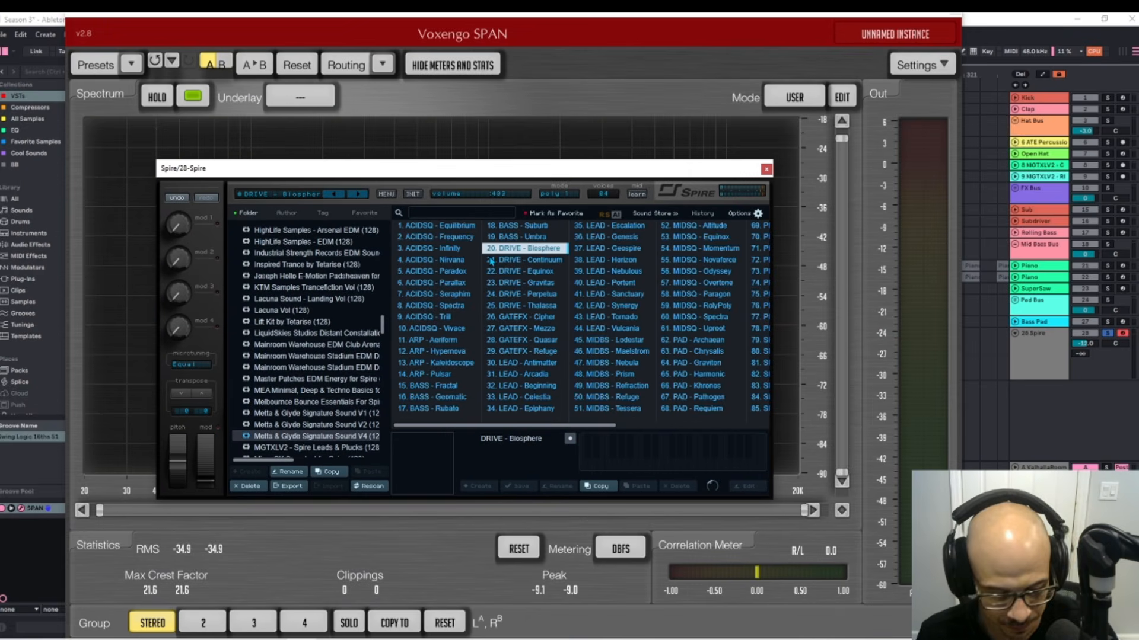
left_click(767, 169)
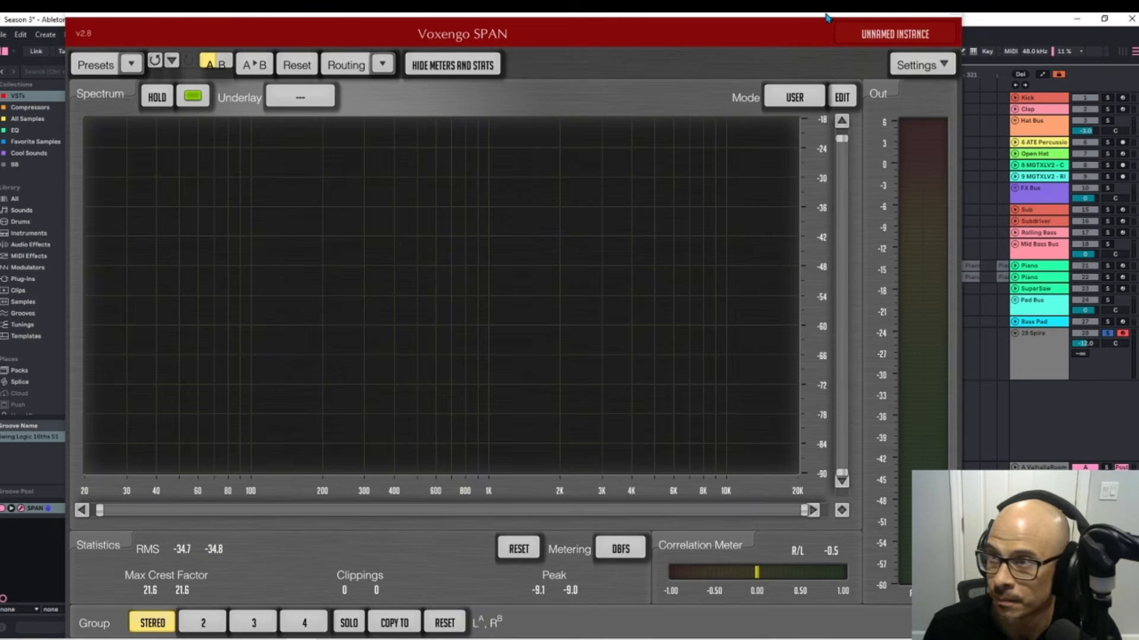
- Insert FabFilter Pro-Q 3 after Spire on the Drive track with a 12 dB/oct low cut
key("ctrl+alt+p")
scroll(148, 187, "up", 2)
left_click(124, 200)
left_click_drag(124, 200, 125, 551)
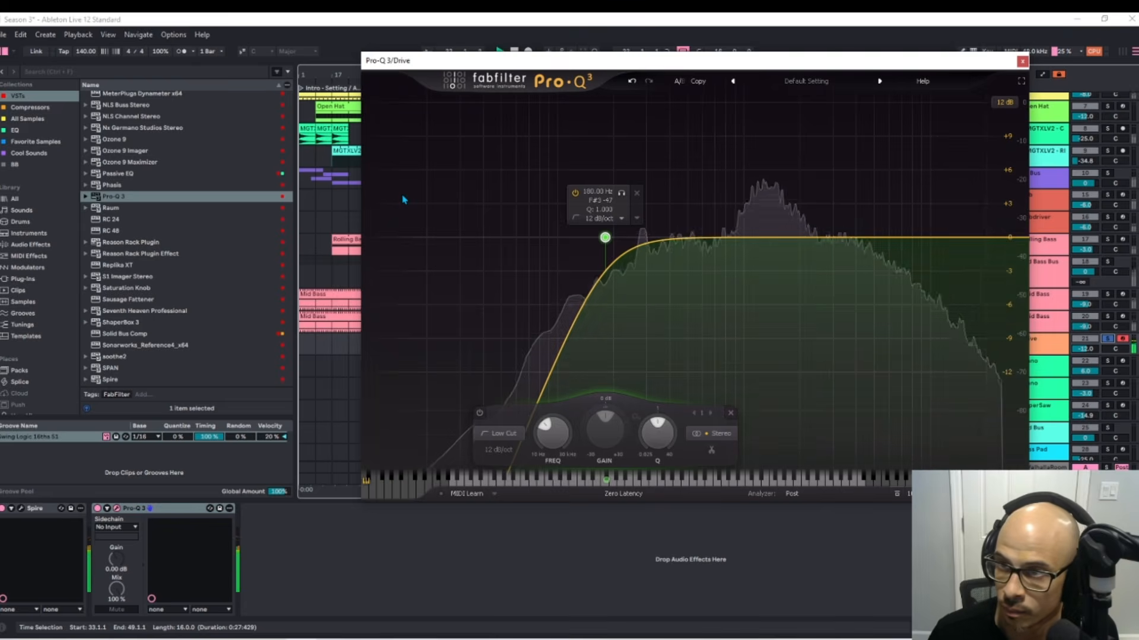
- Try the Drive track's Pro-Q 3 low cut at 150 Hz
left_click(597, 190)
type("150")
key("Return")
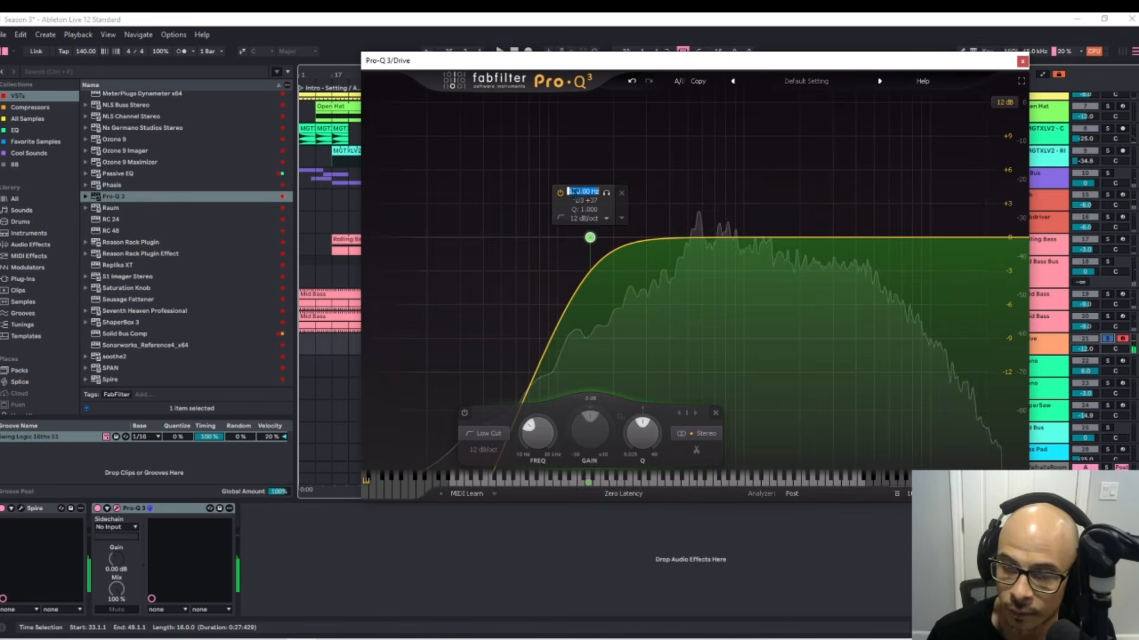
- Set the Drive track's low cut frequency to 125 Hz, listen to it and check the filter curve
type("125")
key("Return")
key("space")
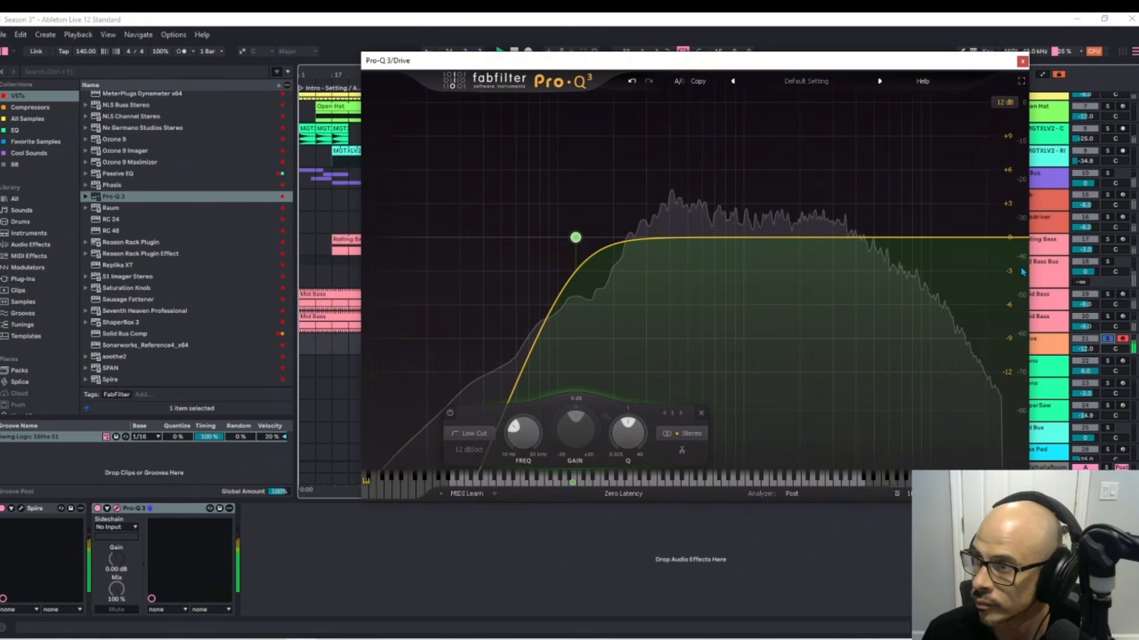
left_click(1023, 67)
key("space")
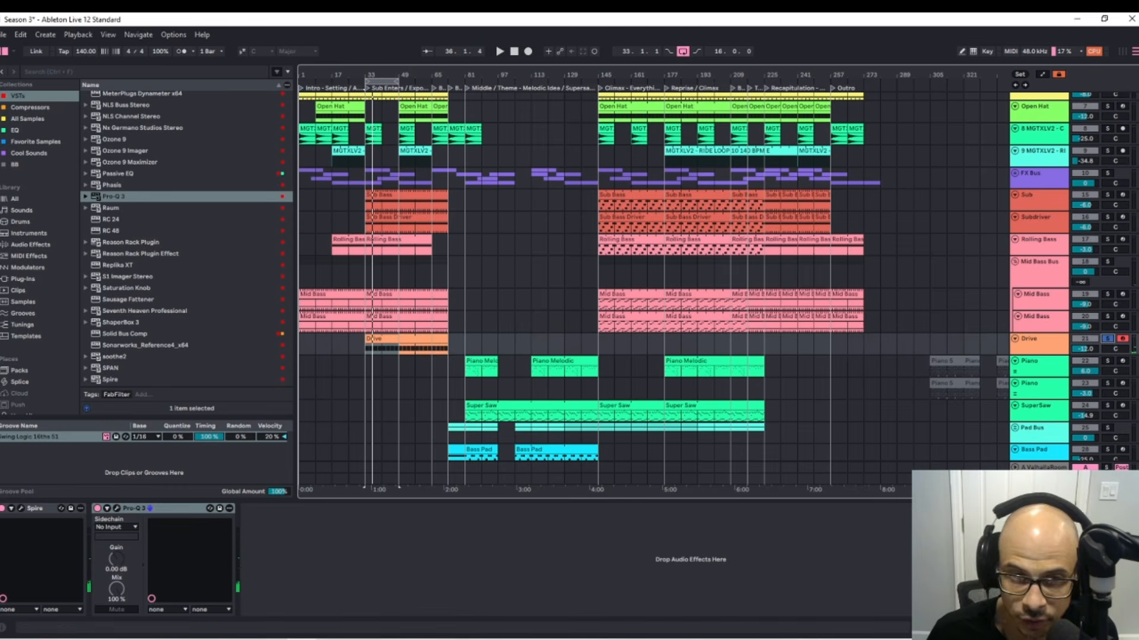
left_click(116, 508)
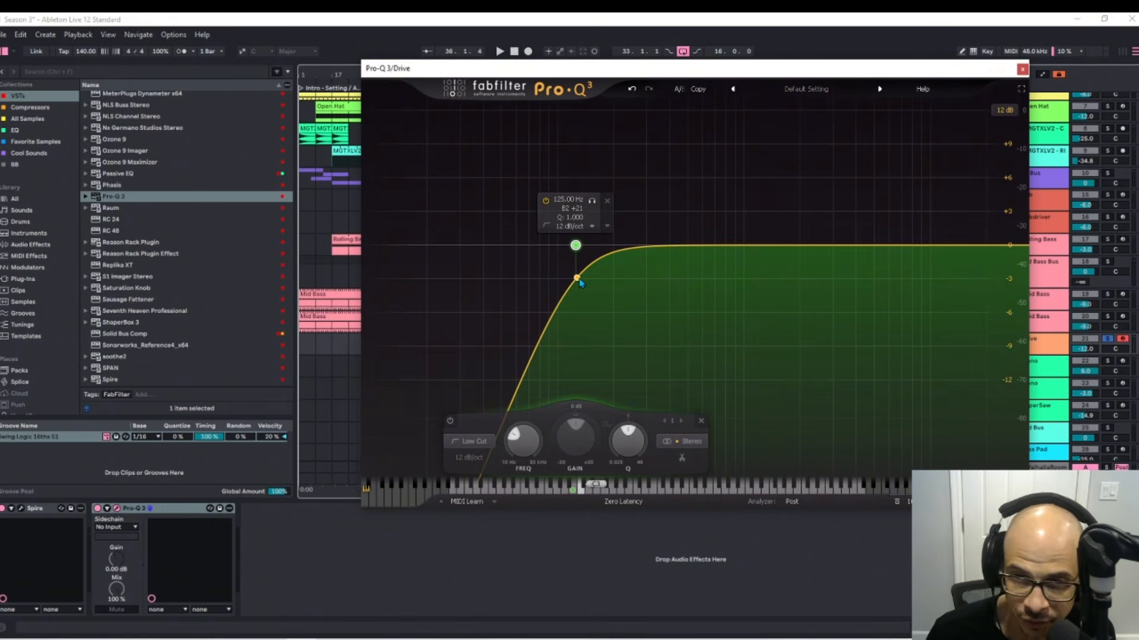
left_click(1022, 69)
- Set the Drive track's volume to -18 dB and audition it together with the Kick and Hat Bus
left_click_drag(1084, 349, 1085, 349)
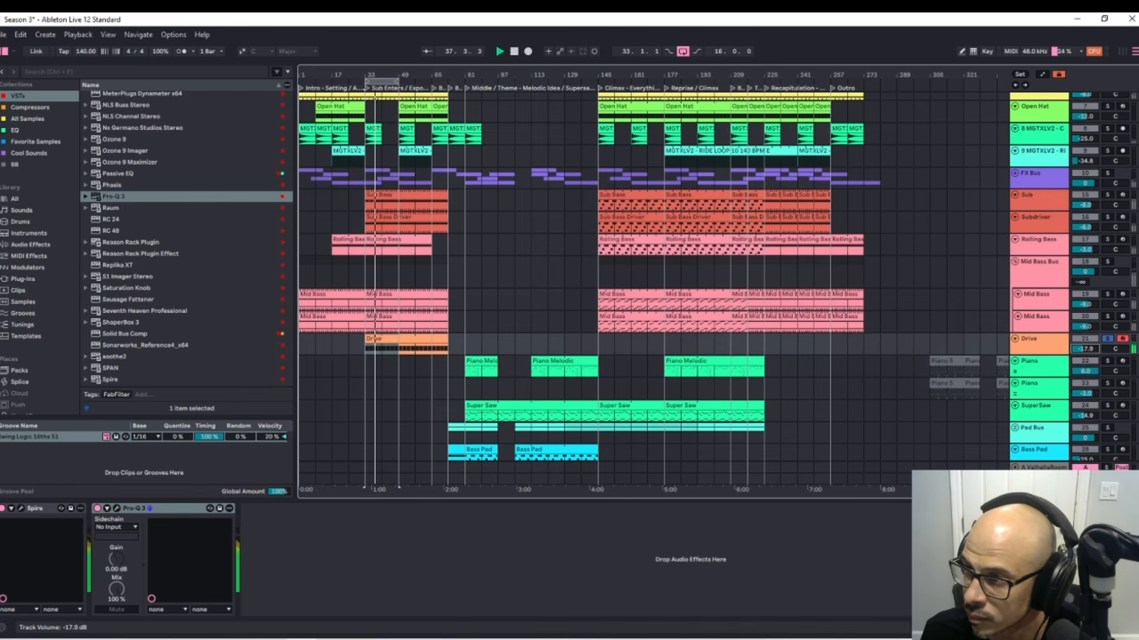
scroll(1097, 129, "up", 3)
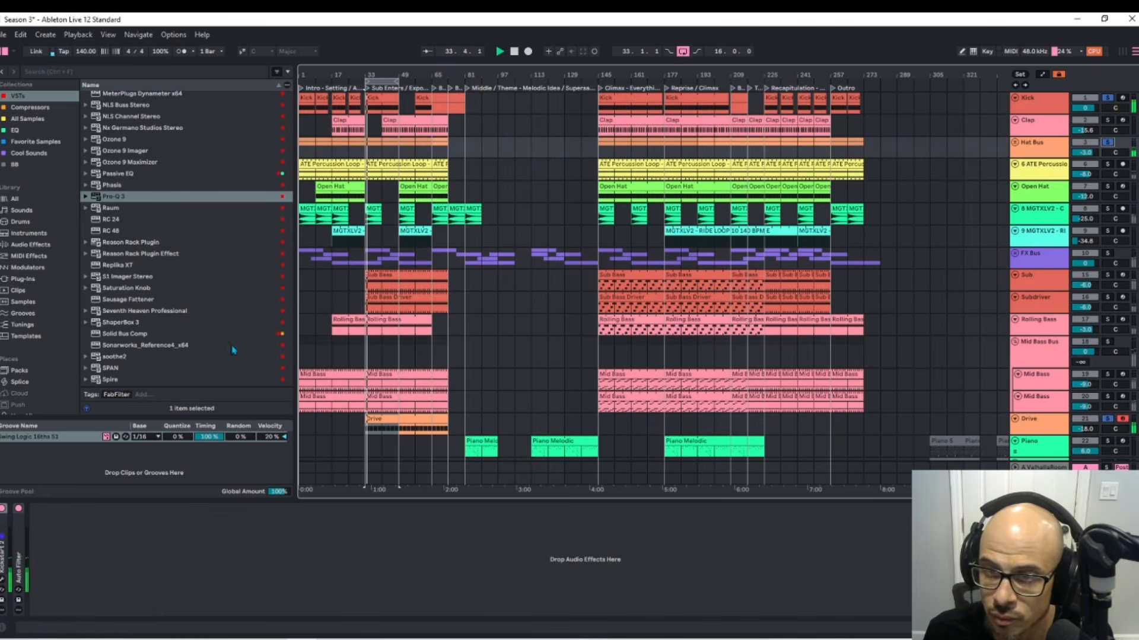
scroll(788, 241, "down", 3)
key("space")
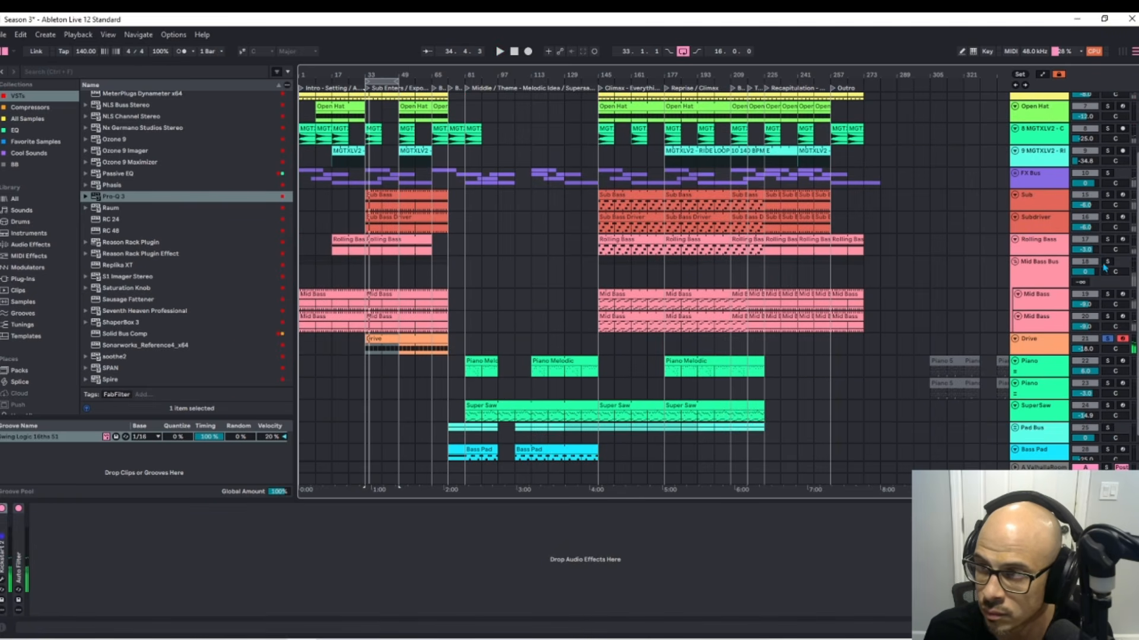
- Solo the Mid Bass Bus together with the Drive track and lower the Drive volume to -23 dB
left_click(1108, 266)
left_click(1100, 347)
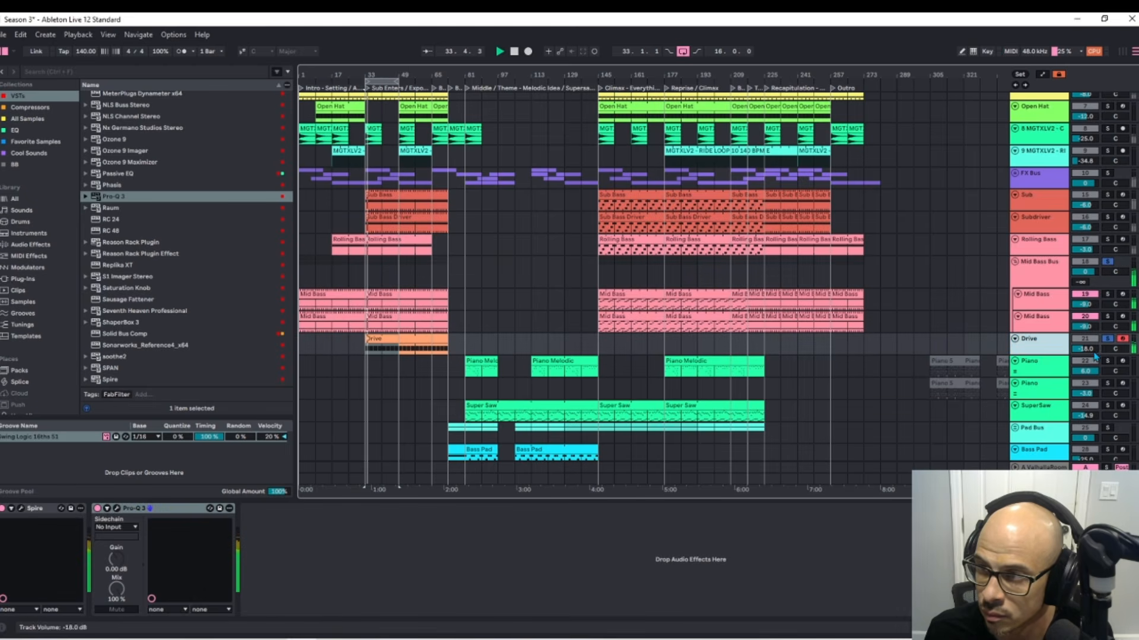
left_click_drag(1086, 349, 1079, 356)
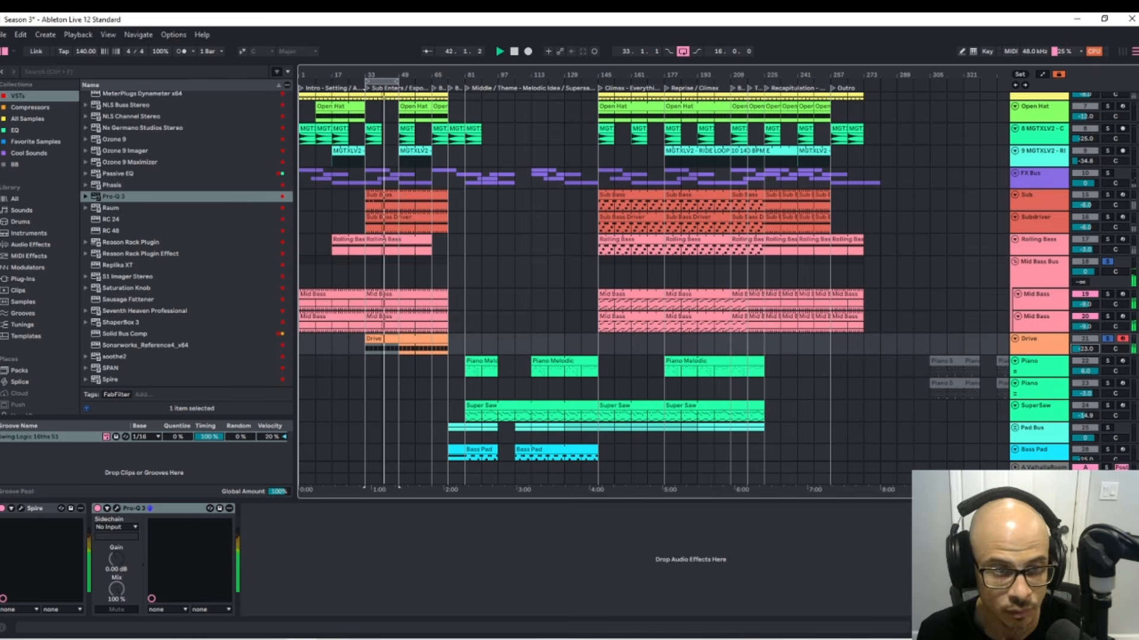
- Examine the combined spectrum of the Mid Bass Bus and Drive tracks in the SPAN analyzer
left_click_drag(0, 49, 784, 36)
key("space")
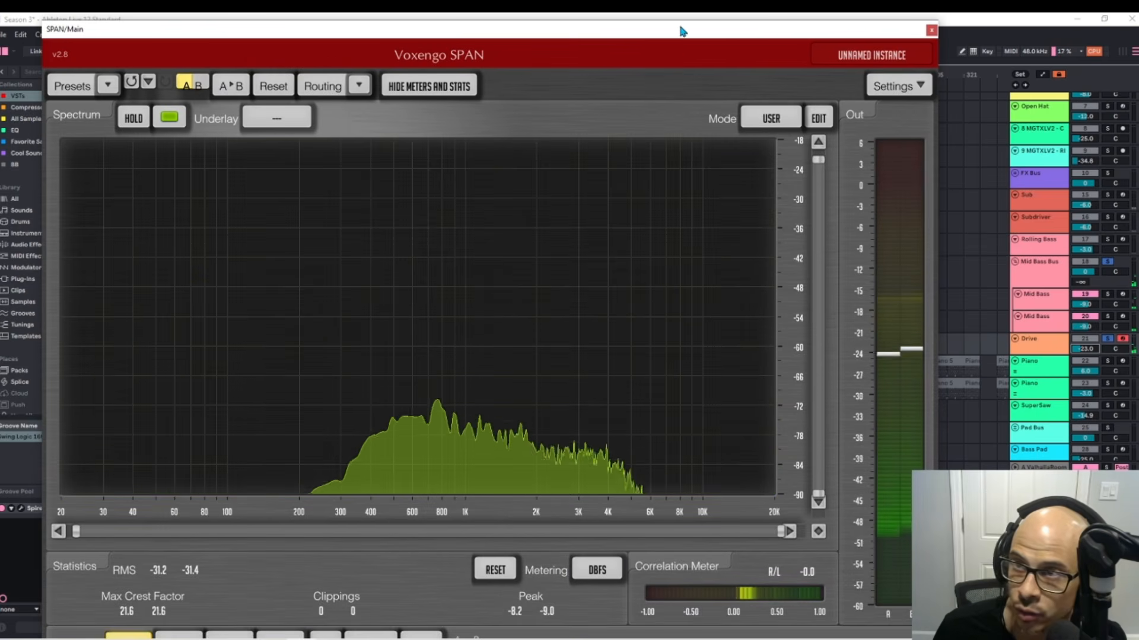
left_click_drag(663, 42, 0, 15)
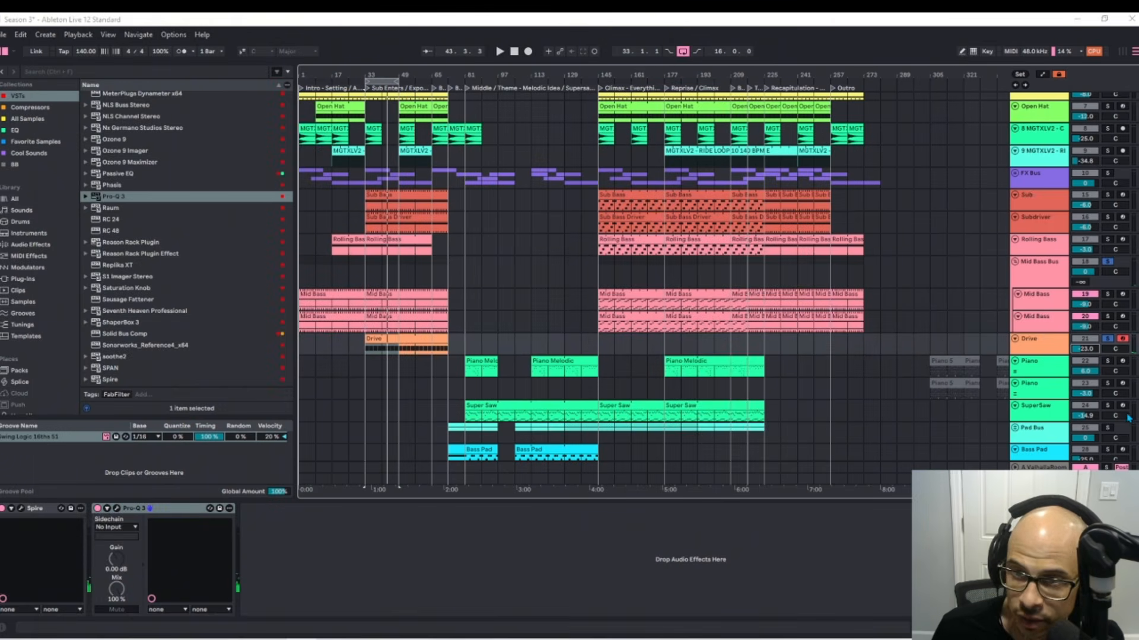
- Set the Drive track's volume to -21.5 dB while playing it with the mid bass layers
key("space")
left_click_drag(1088, 342, 1089, 357)
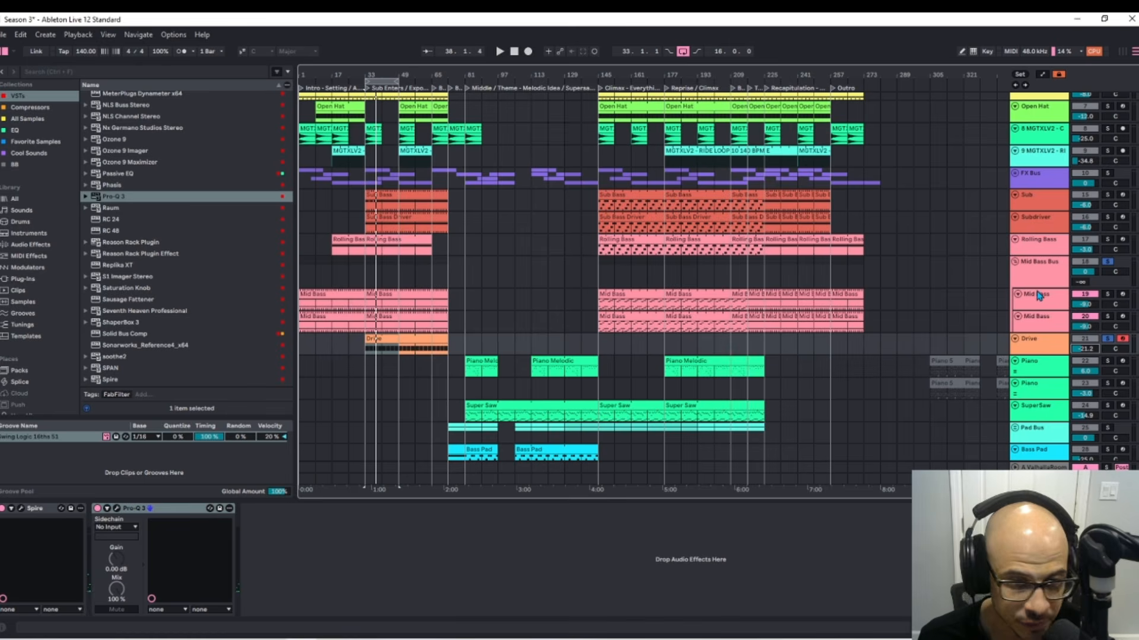
key("space")
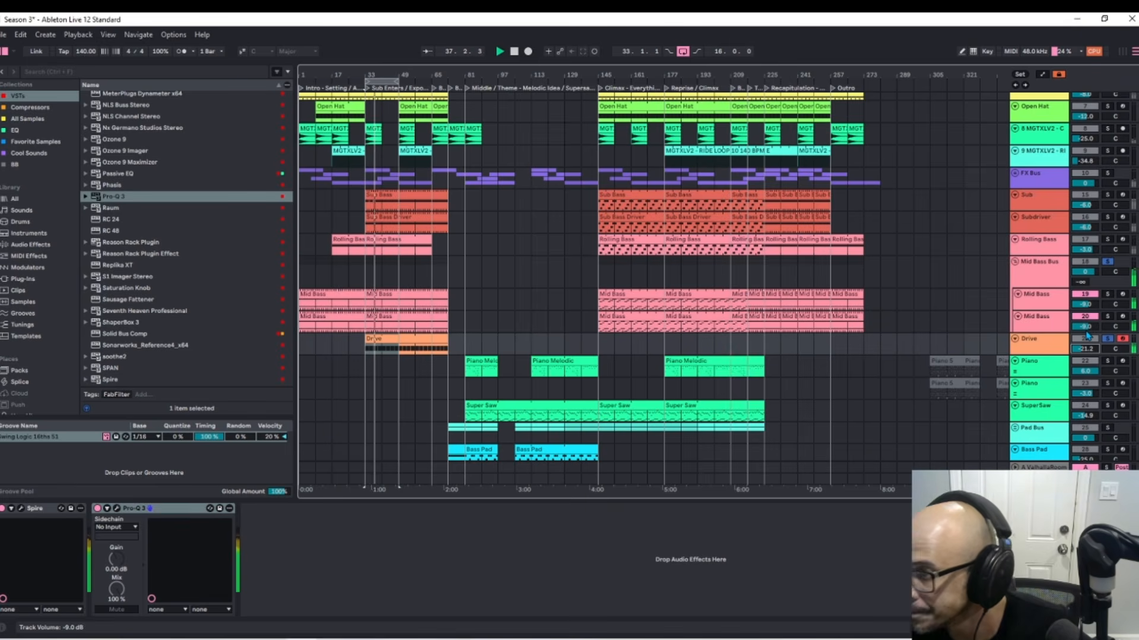
left_click_drag(1085, 349, 1086, 353)
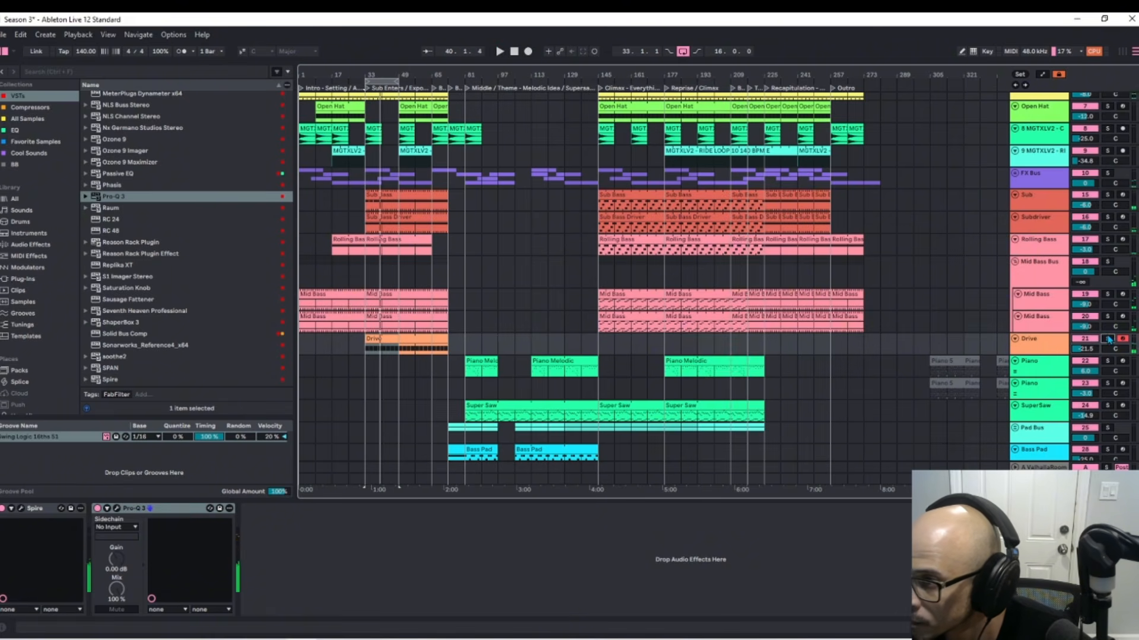
- Compare the spectra of the soloed Drive track and Mid Bass Bus in SPAN, and solo both together
key("ctrl+alt+p")
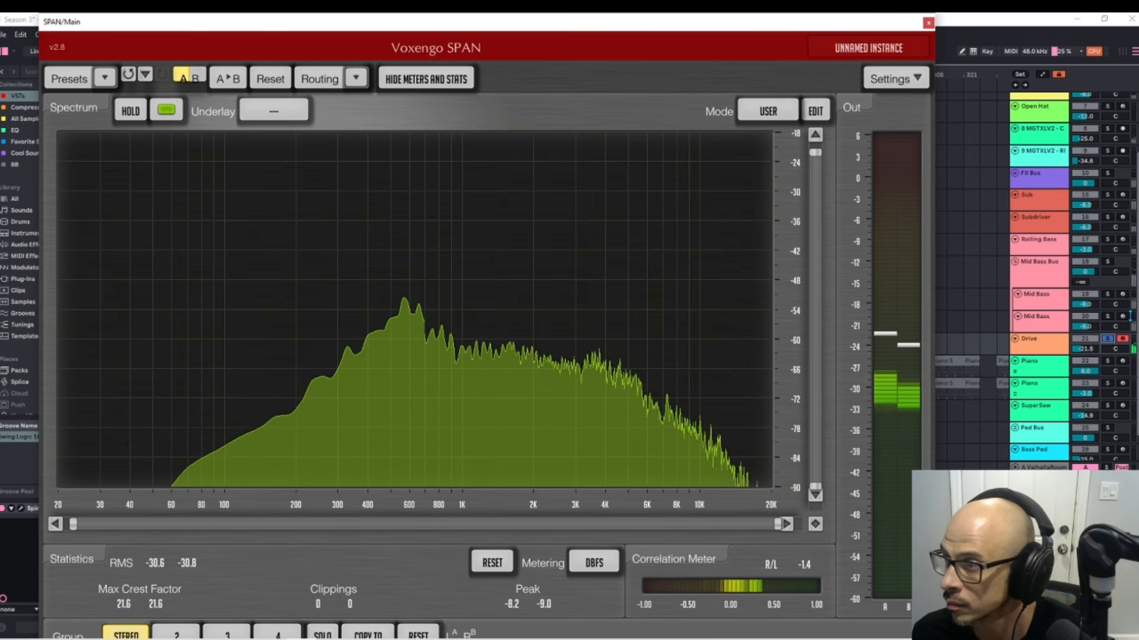
left_click(1107, 262)
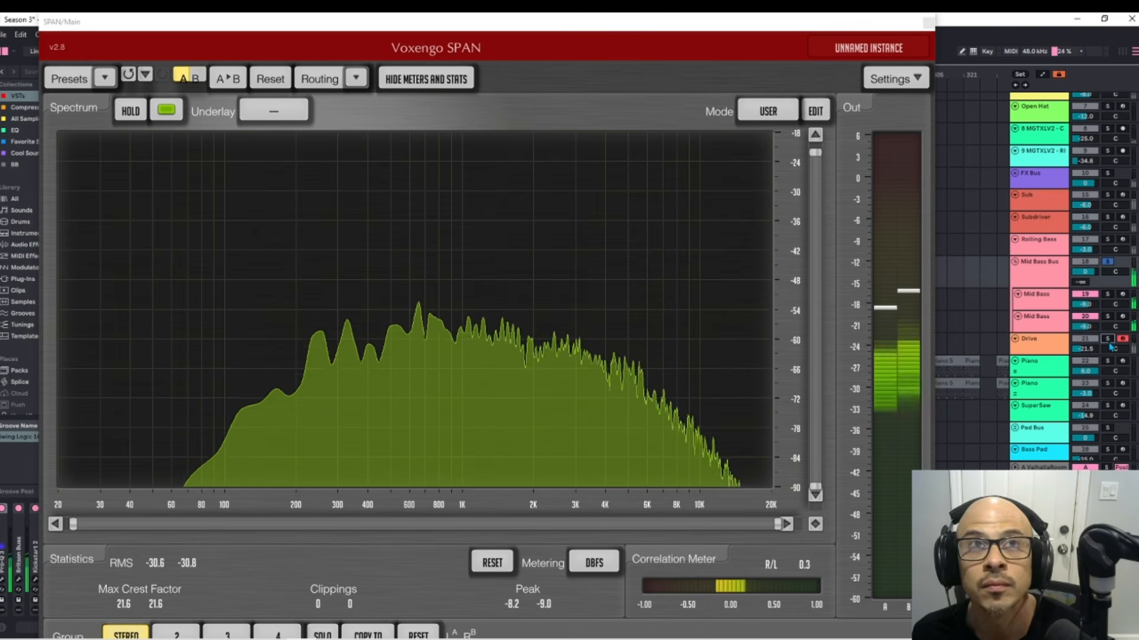
left_click(1108, 341)
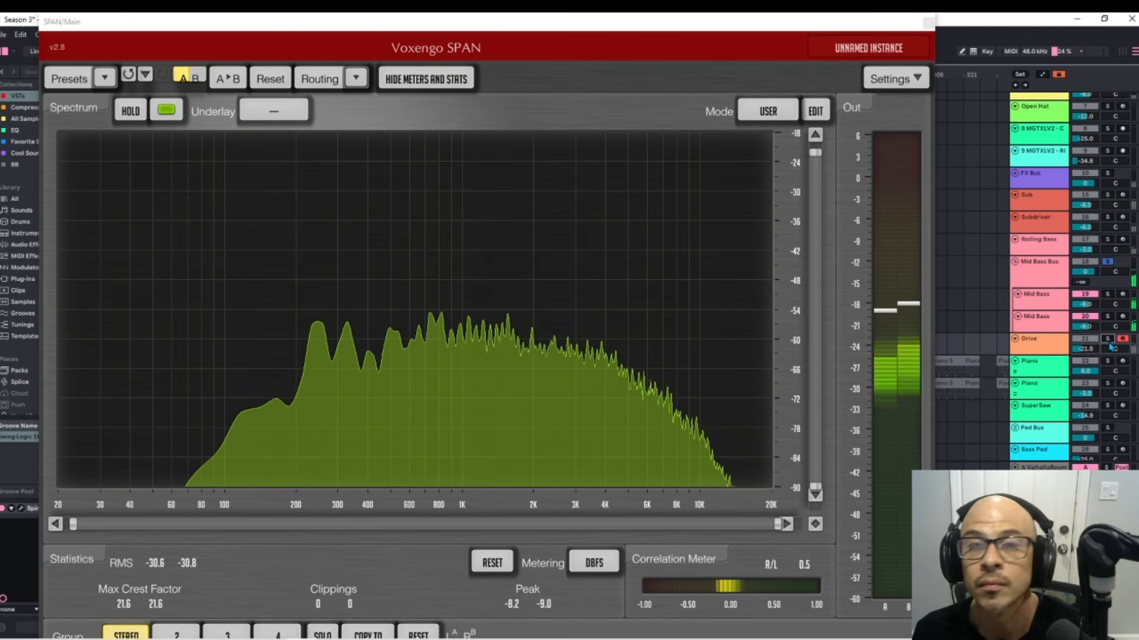
- Fine-tune the Drive track's volume to -22 dB against the mid bass, stop playback and close the analyzer
left_click_drag(1094, 345, 1108, 347)
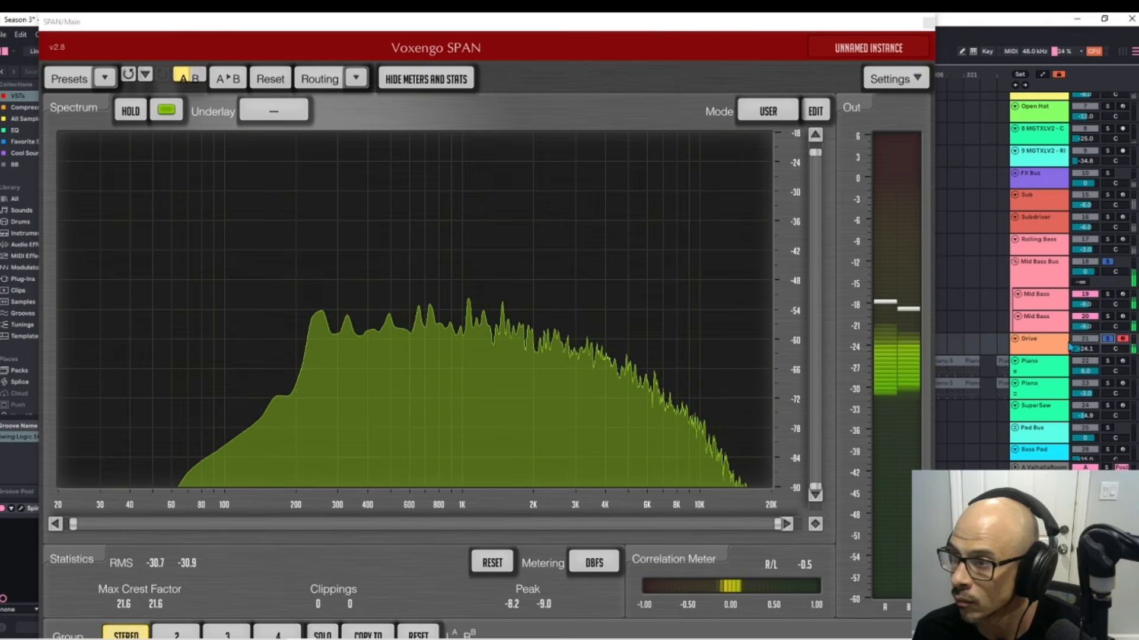
left_click(929, 24)
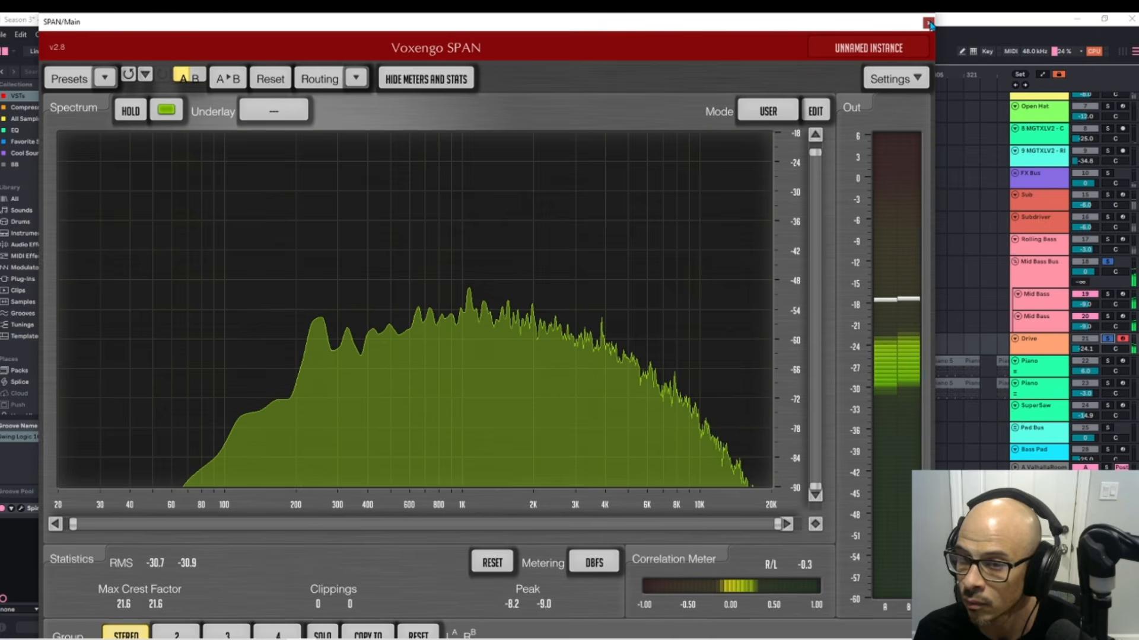
left_click(1075, 351)
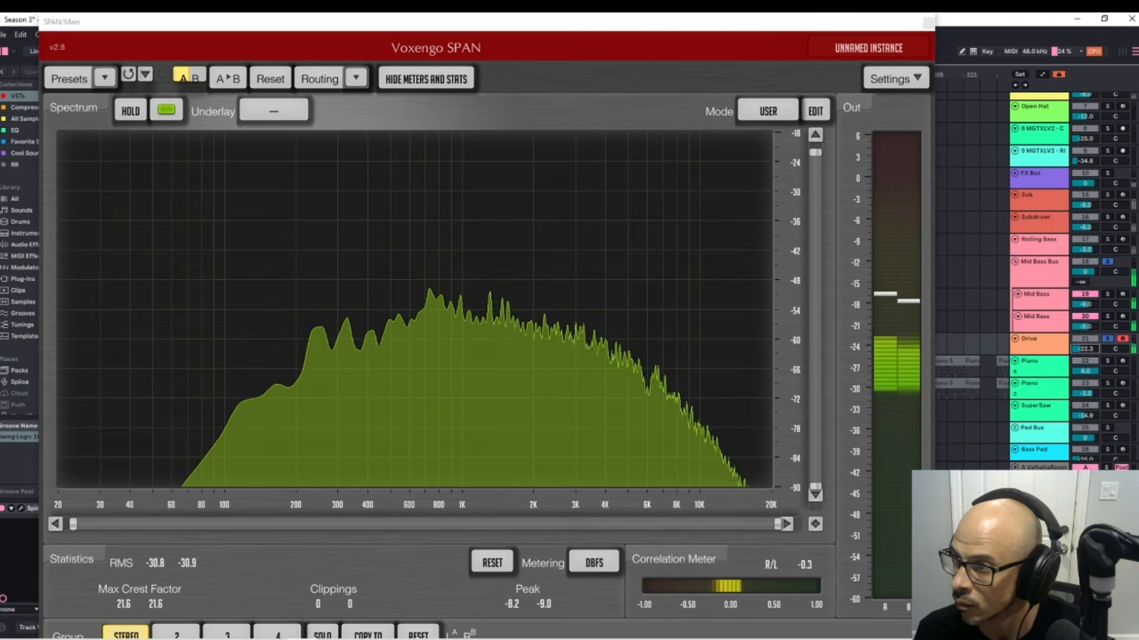
left_click_drag(1075, 350, 1074, 351)
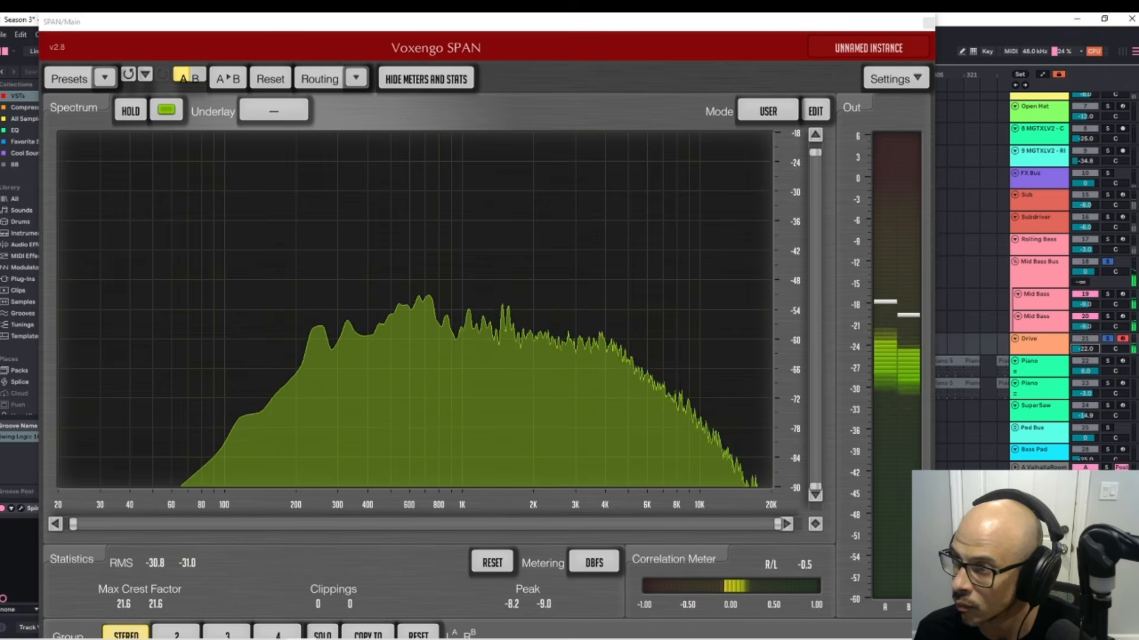
key("space")
left_click(929, 24)
- Add the Kick, Sub, SubDriver and Rolling Bass tracks to the solo group and audition them with the Drive
scroll(1042, 101, "up", 3)
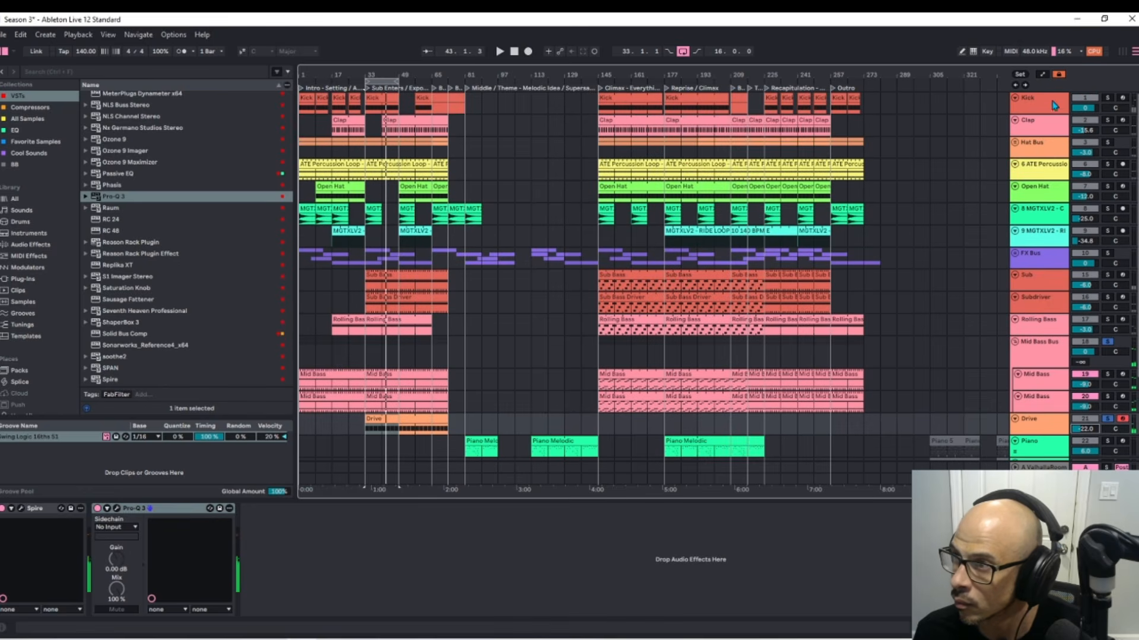
left_click(1106, 99)
key("space")
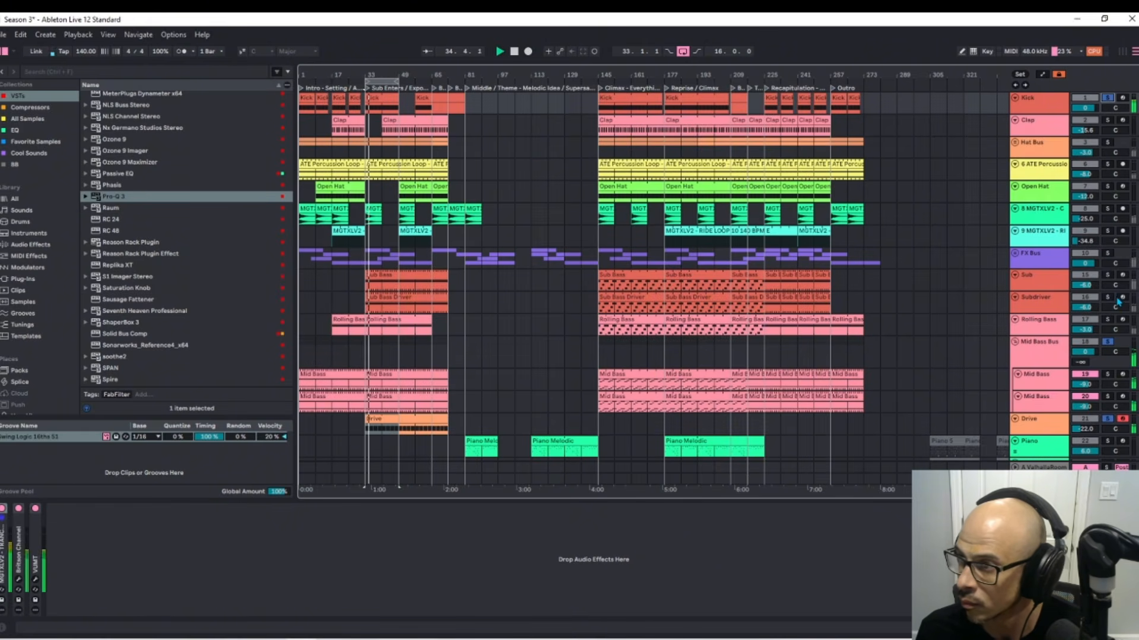
left_click(1107, 274)
left_click(1107, 297)
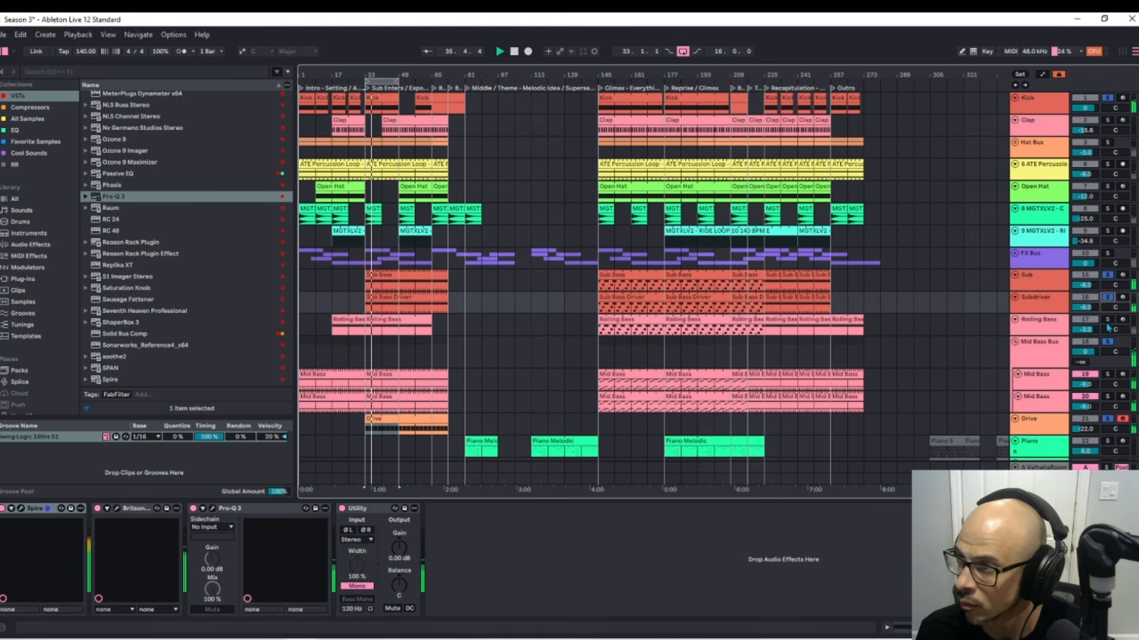
left_click(1106, 319)
scroll(1108, 331, "down", 2)
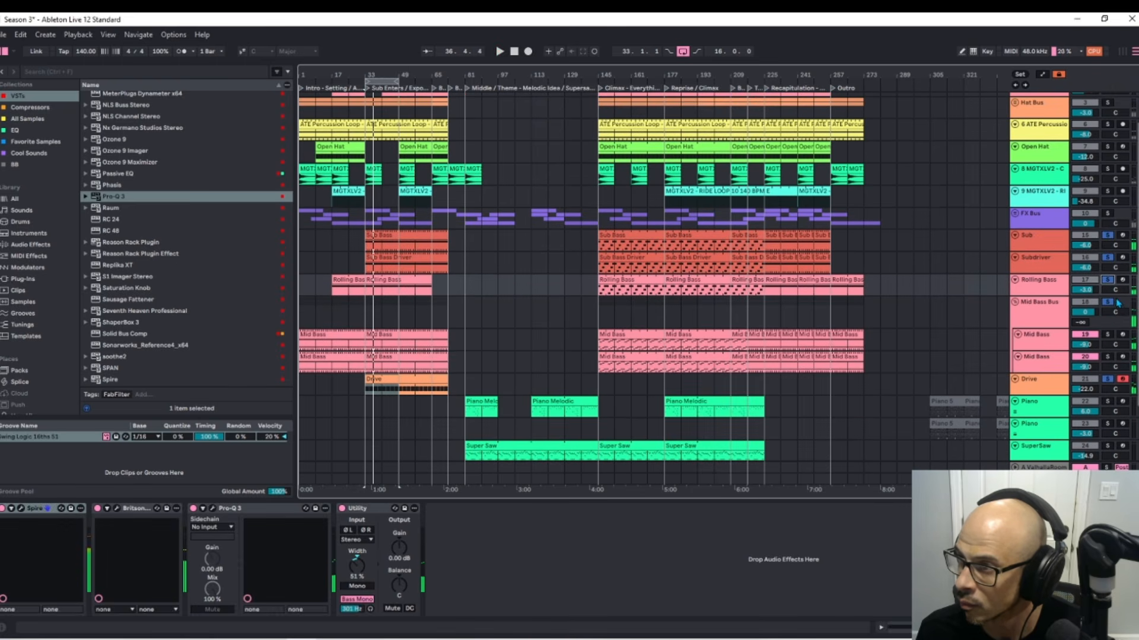
- Set the shaper's wet amount to .482 and toggle the reverb mute in the Drive track's Spire during playback, and close the synth
left_click(1044, 383)
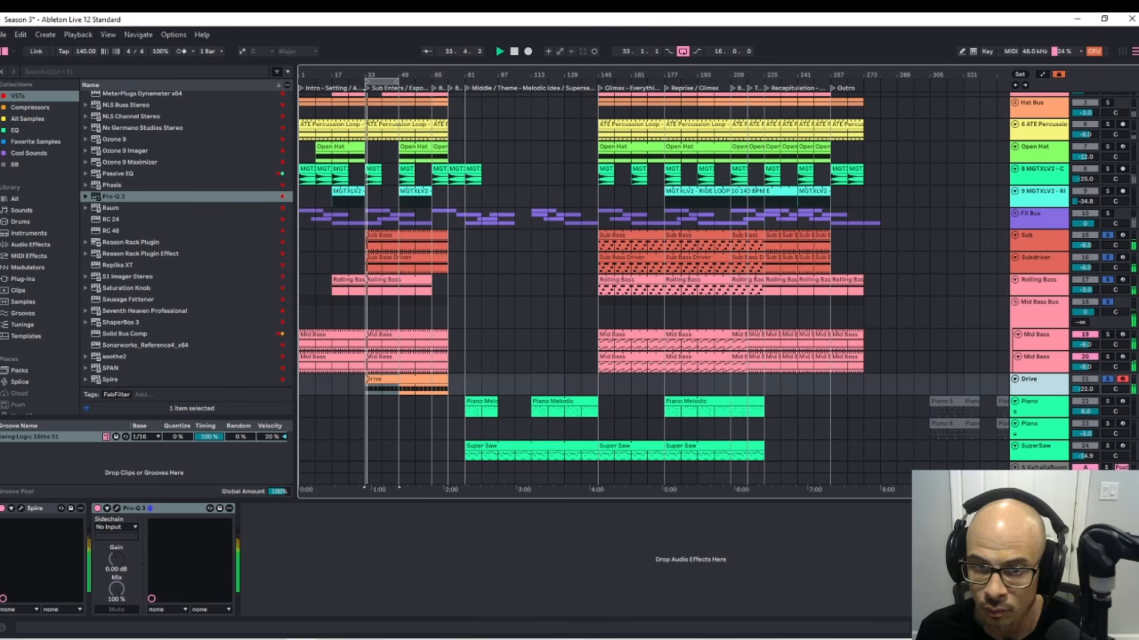
left_click(21, 509)
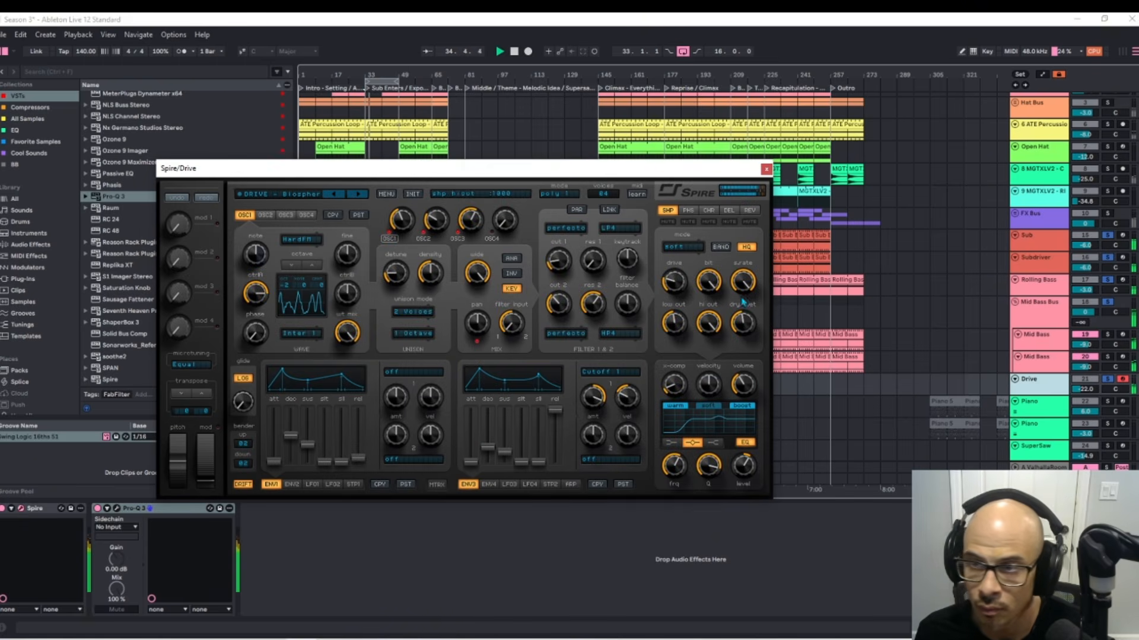
left_click(750, 222)
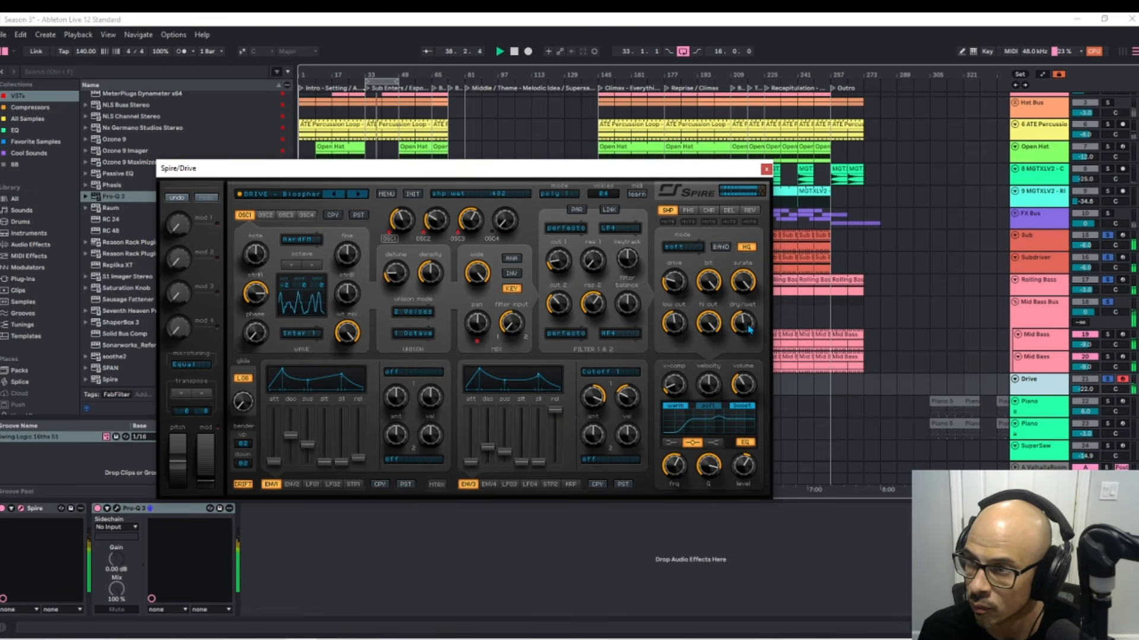
scroll(743, 328, "down", 2)
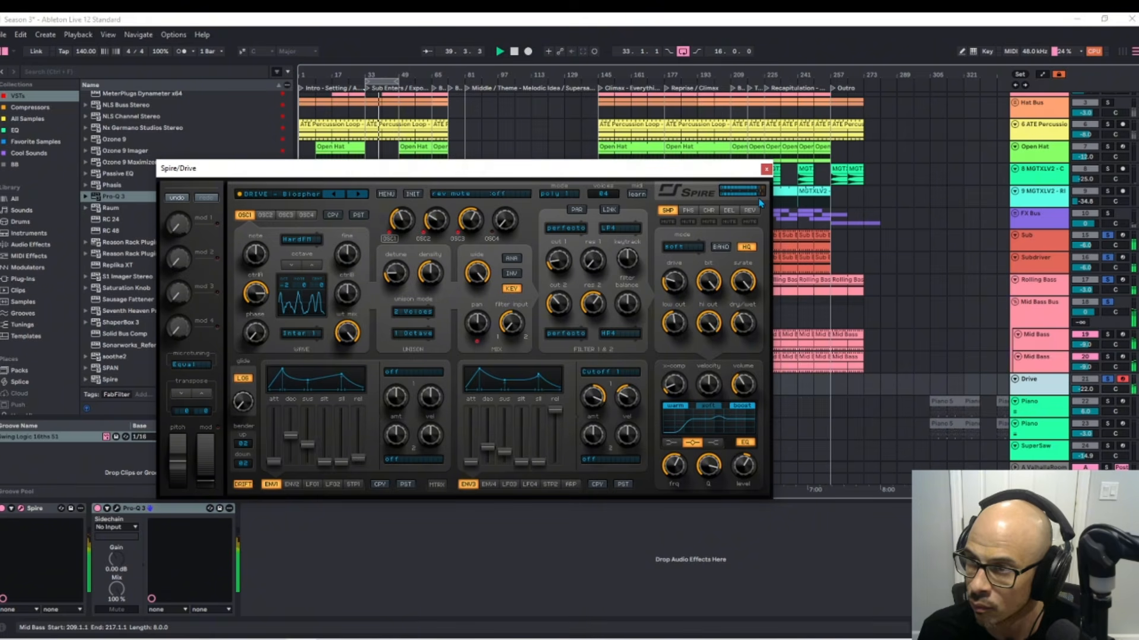
left_click(766, 171)
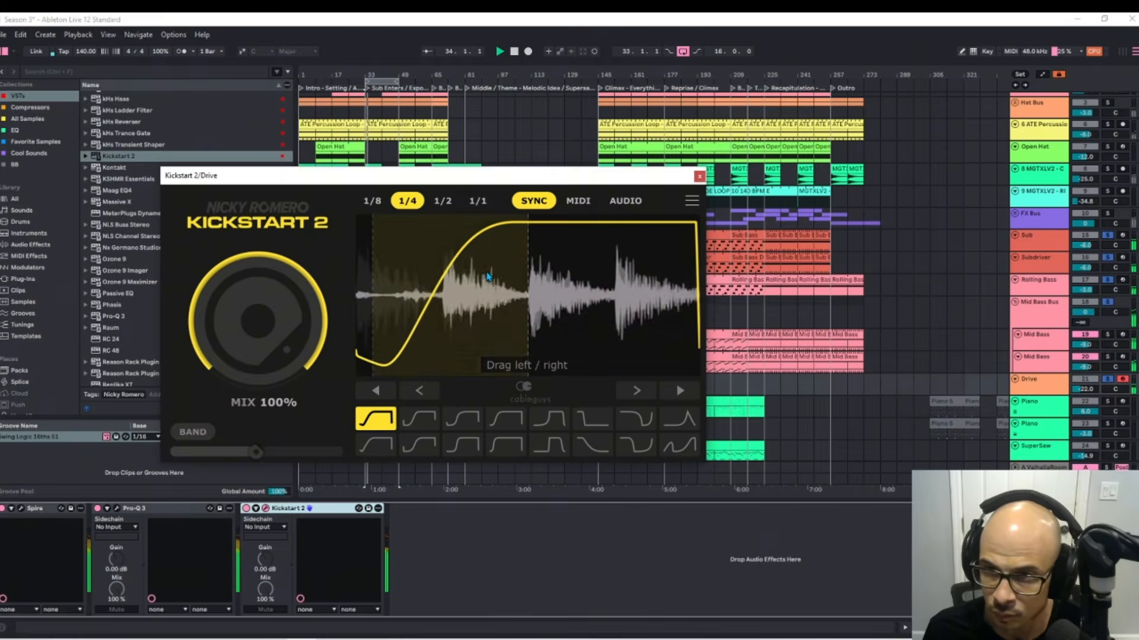
- Put Kickstart 2 on the Drive track, shift its 1/4 ducking curve slightly earlier and set the mix to 75%
mouse_move(489, 279)
left_mouse_down()
mouse_move(518, 277)
mouse_move(478, 277)
left_mouse_up()
left_click_drag(243, 329, 241, 344)
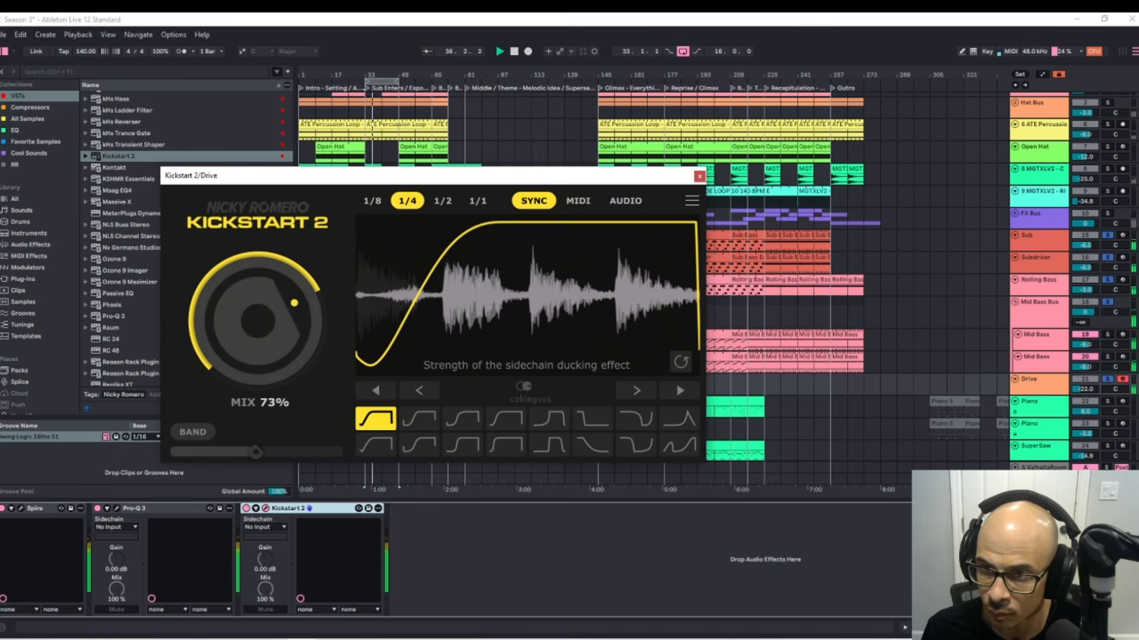
left_click_drag(294, 303, 296, 307)
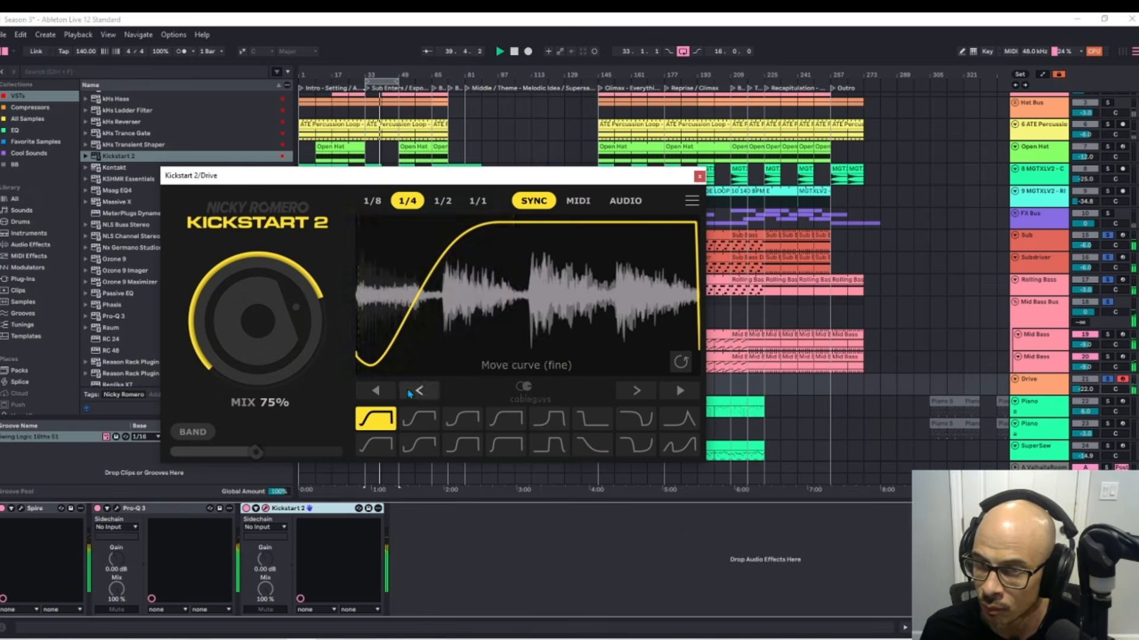
- Limit Kickstart 2's ducking to the band below about 756 Hz and close its window
left_click(193, 432)
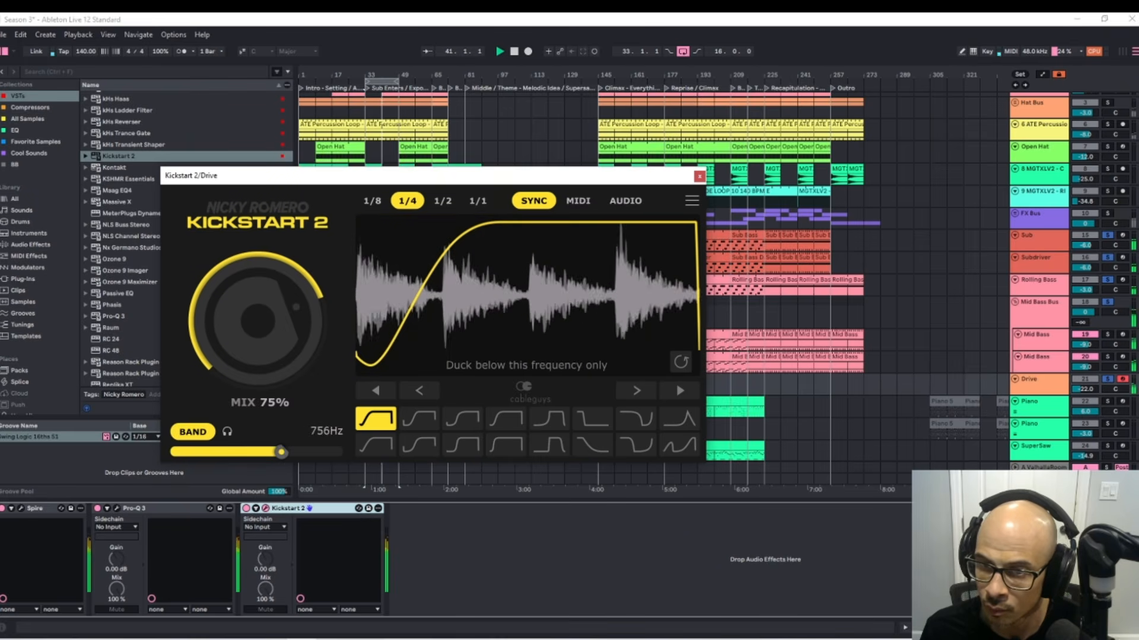
left_click_drag(255, 453, 280, 452)
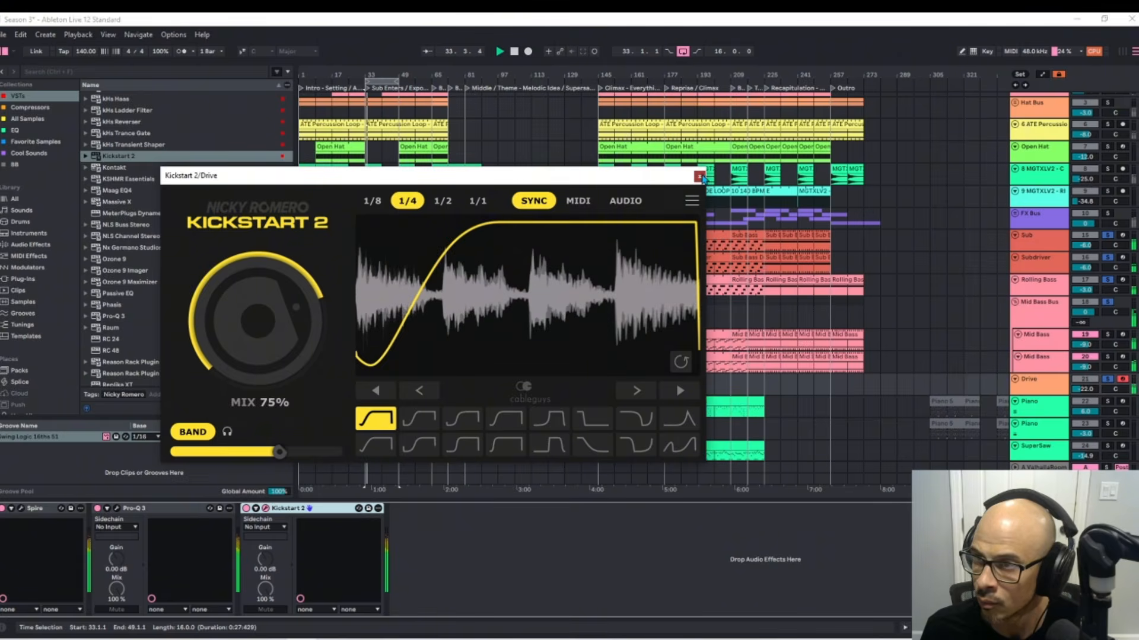
left_click(699, 176)
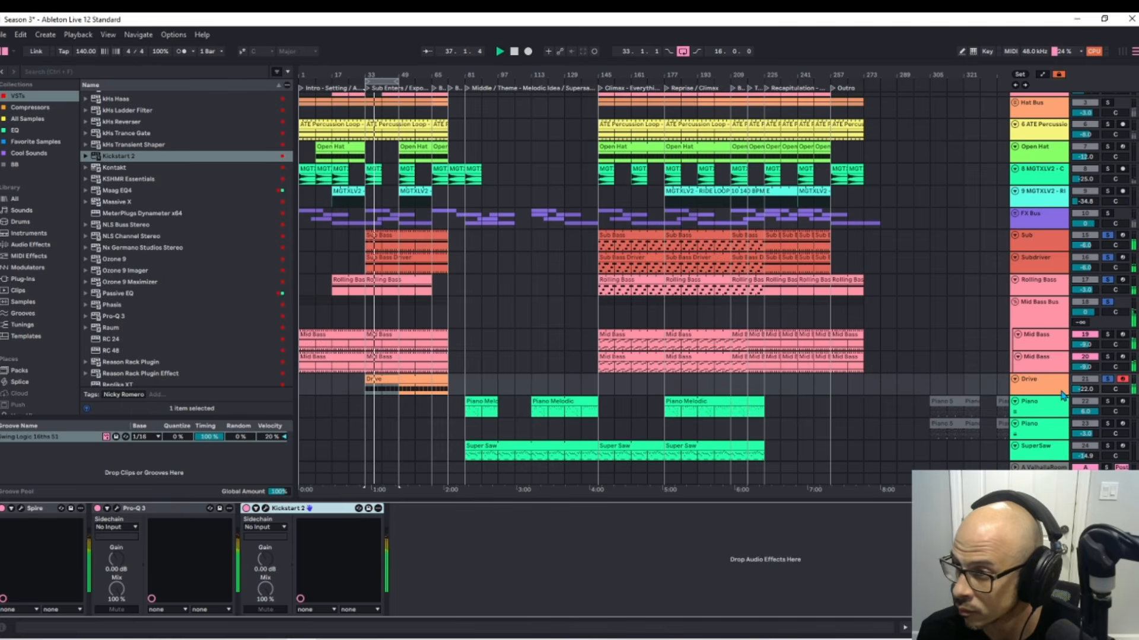
- Bypass Kickstart 2 on the Drive track and set the track's volume to -21 dB during playback
left_click(1091, 391)
key("space")
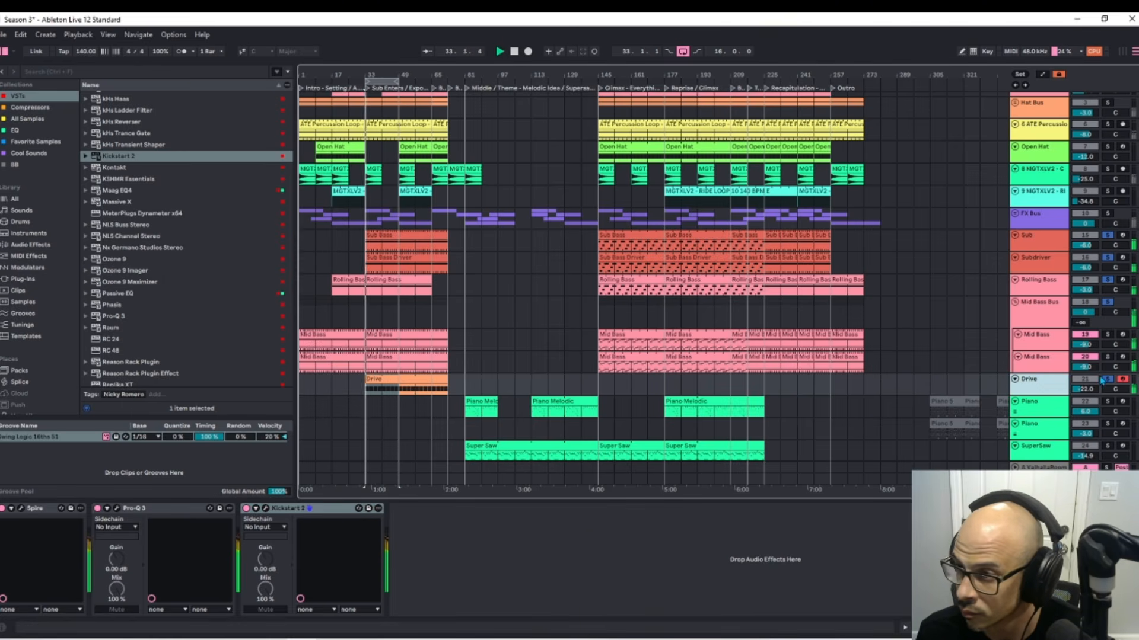
left_click(246, 508)
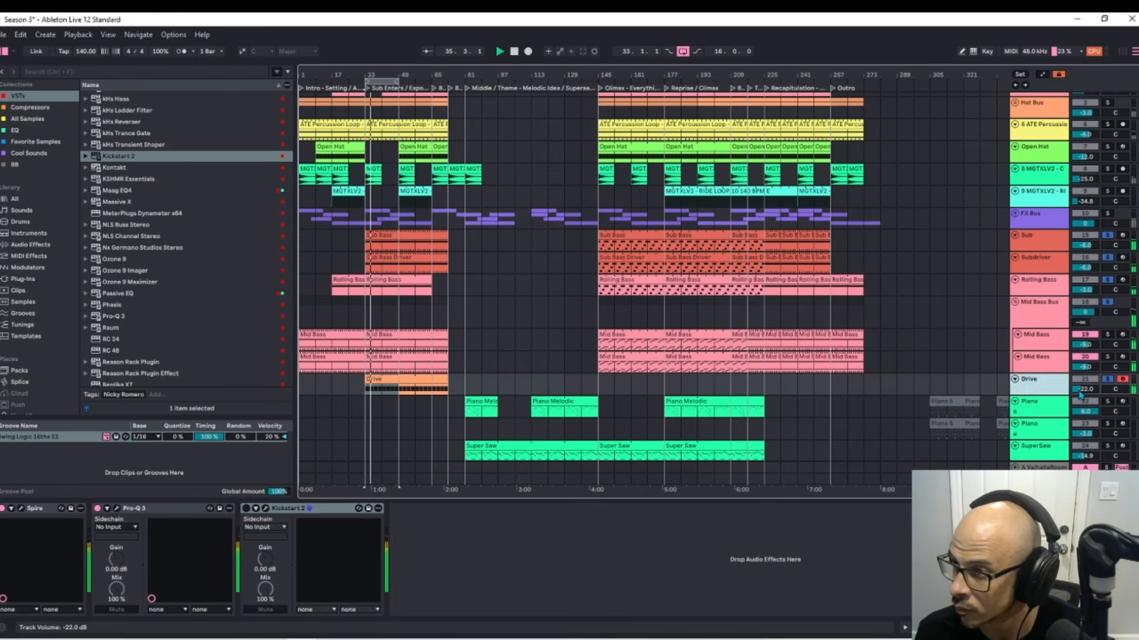
left_click_drag(1085, 389, 1085, 383)
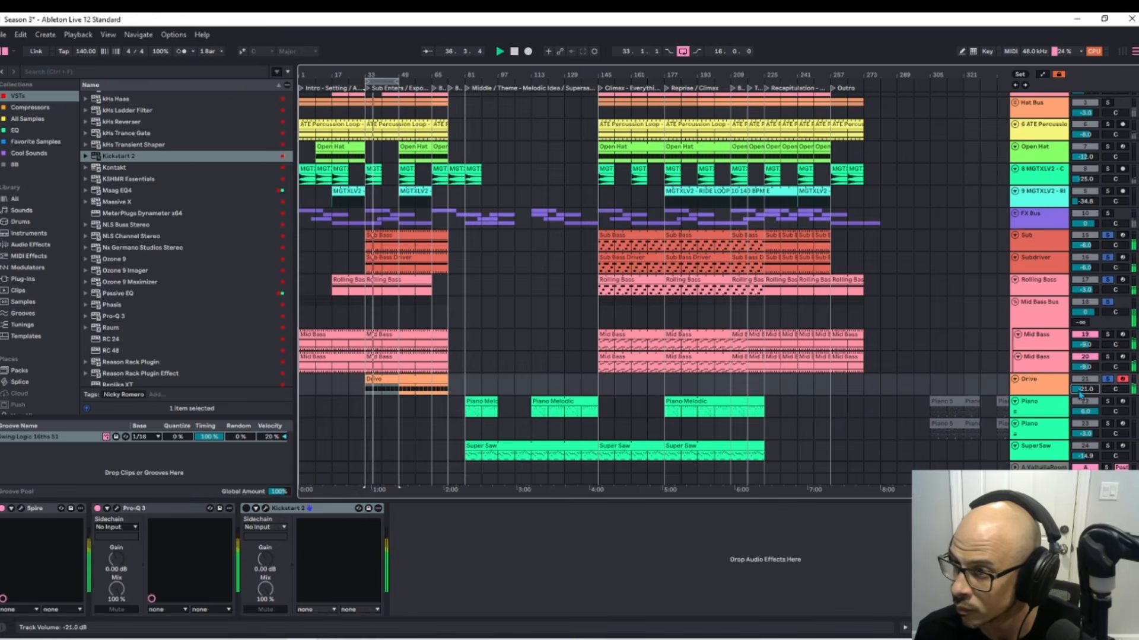
- Compare the Drive track with Kickstart 2 on and off, leaving the effect bypassed
left_click(246, 509)
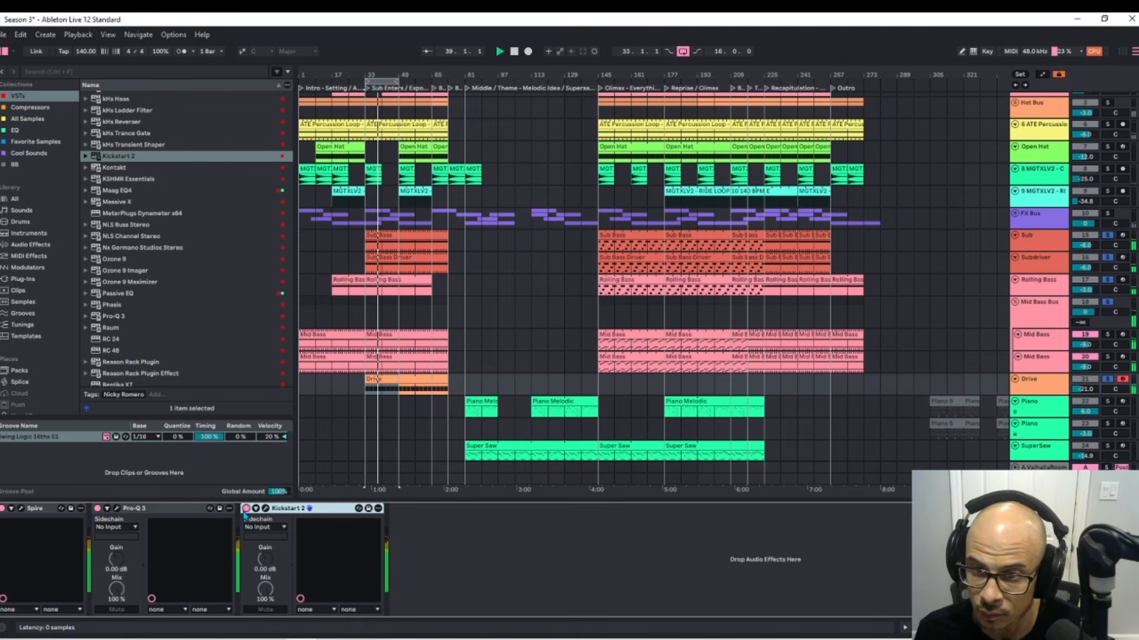
left_click(255, 509)
left_click(256, 509)
left_click(246, 509)
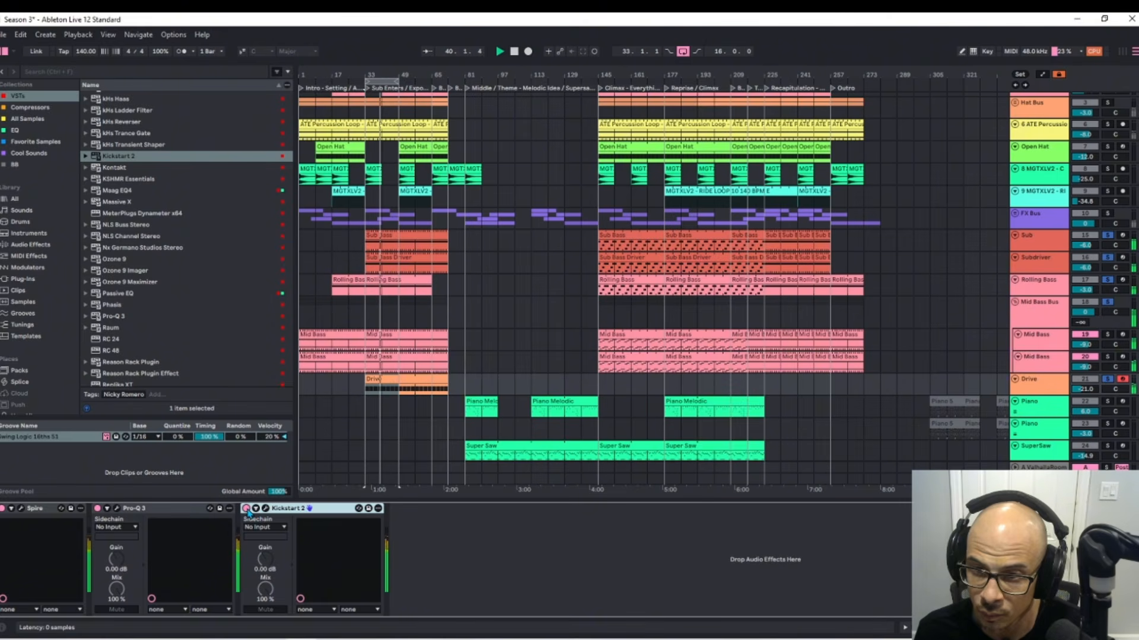
- Stop playback, duplicate the Drive track and check the notes in the copied clip
left_click(1042, 386)
right_click(1042, 389)
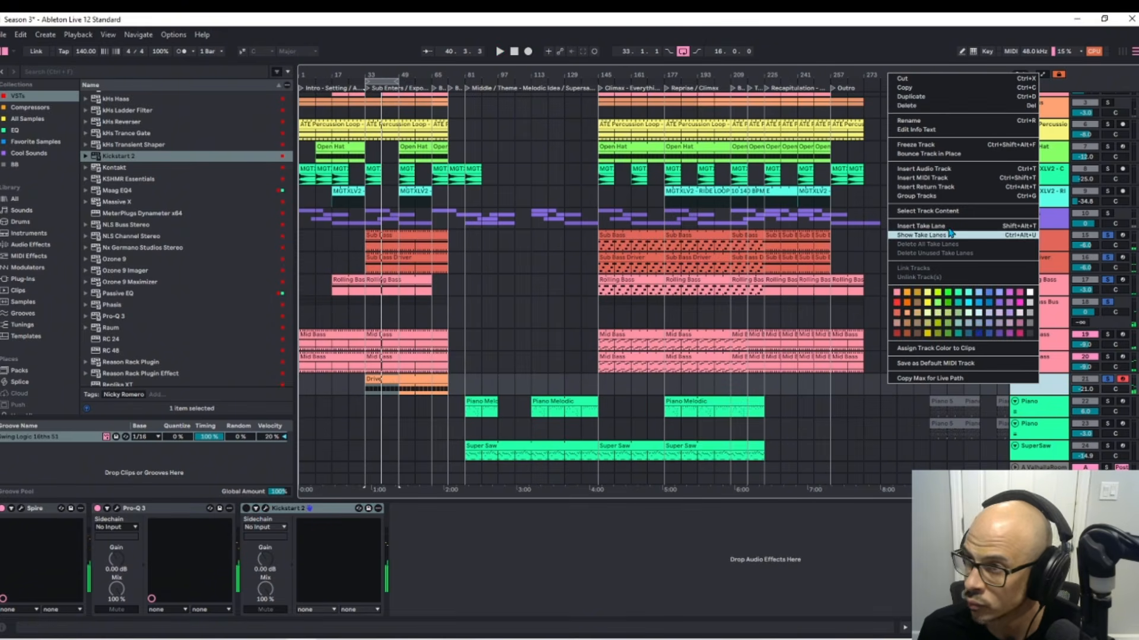
key("Escape")
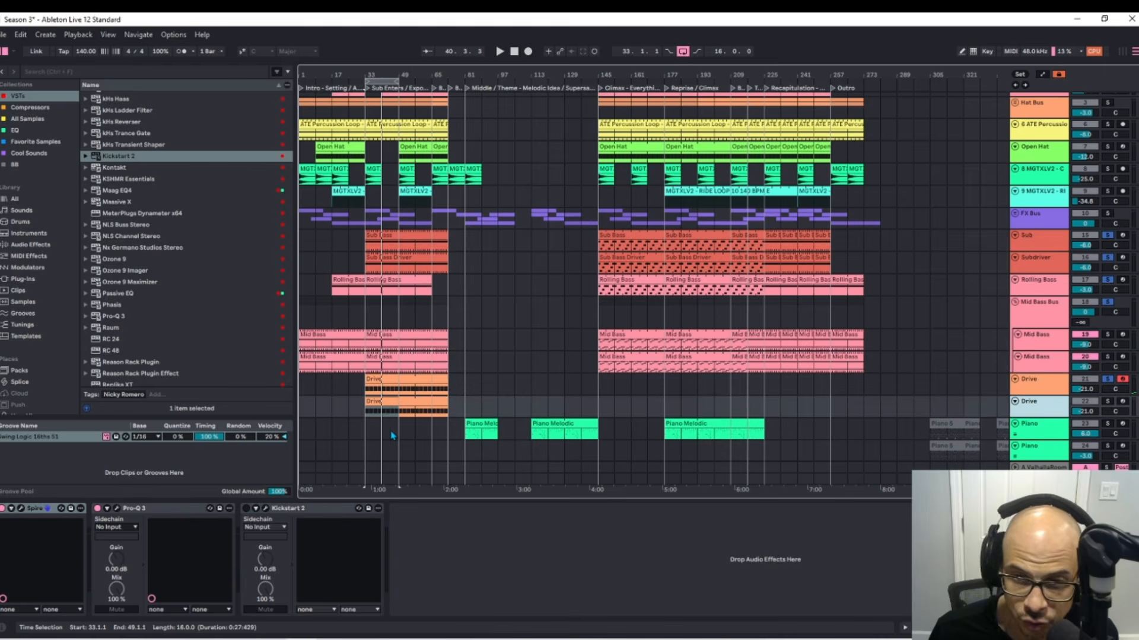
left_click(406, 401)
double_click(393, 400)
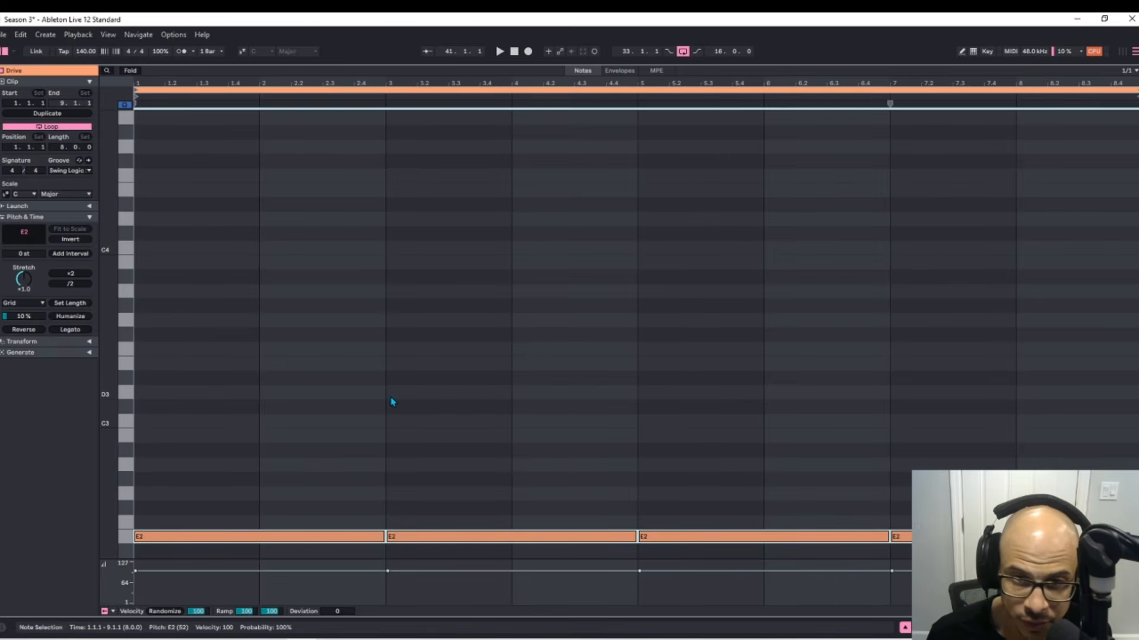
key("shift+Tab")
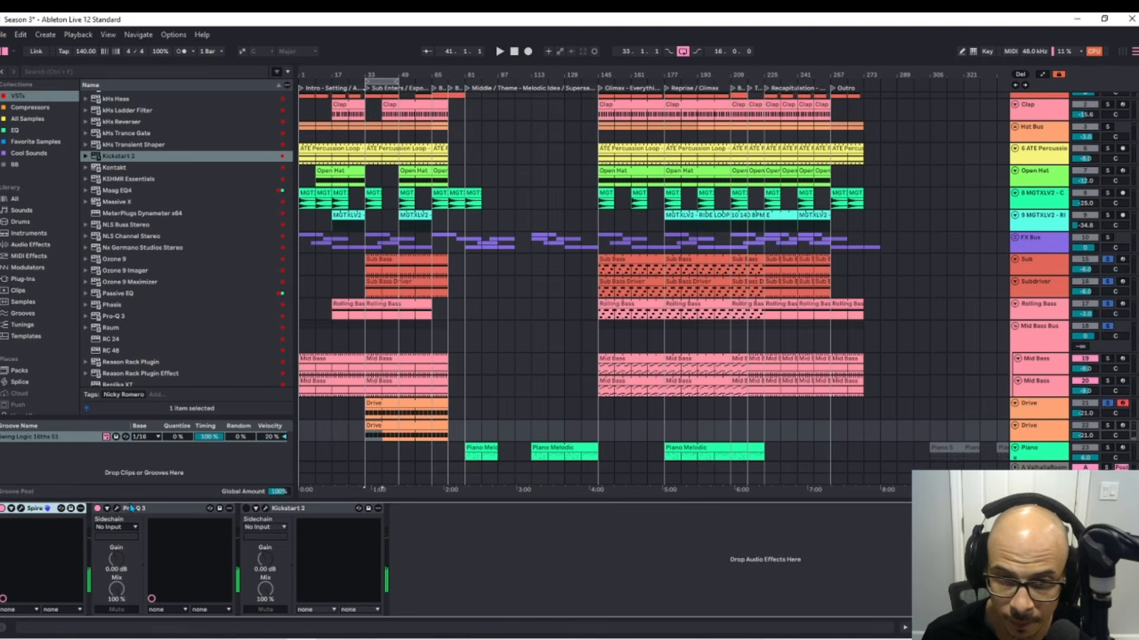
- Load the "DRIVE - Continuo" preset in the duplicate's Spire and solo only that track, moving the synth window aside
left_click(22, 509)
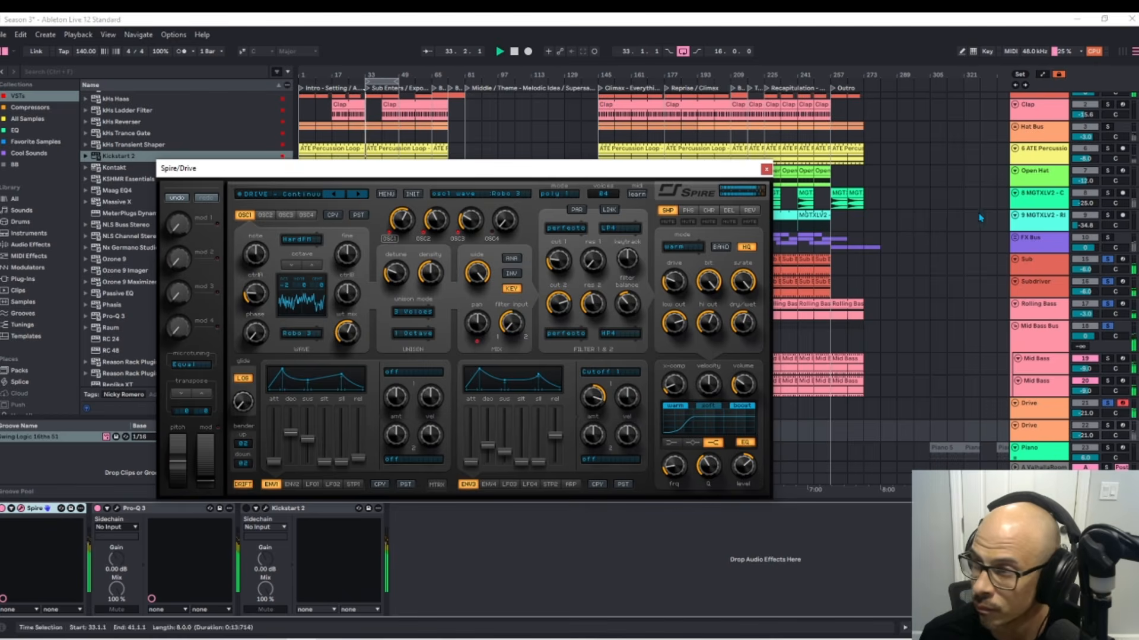
key("space")
left_click(1107, 425)
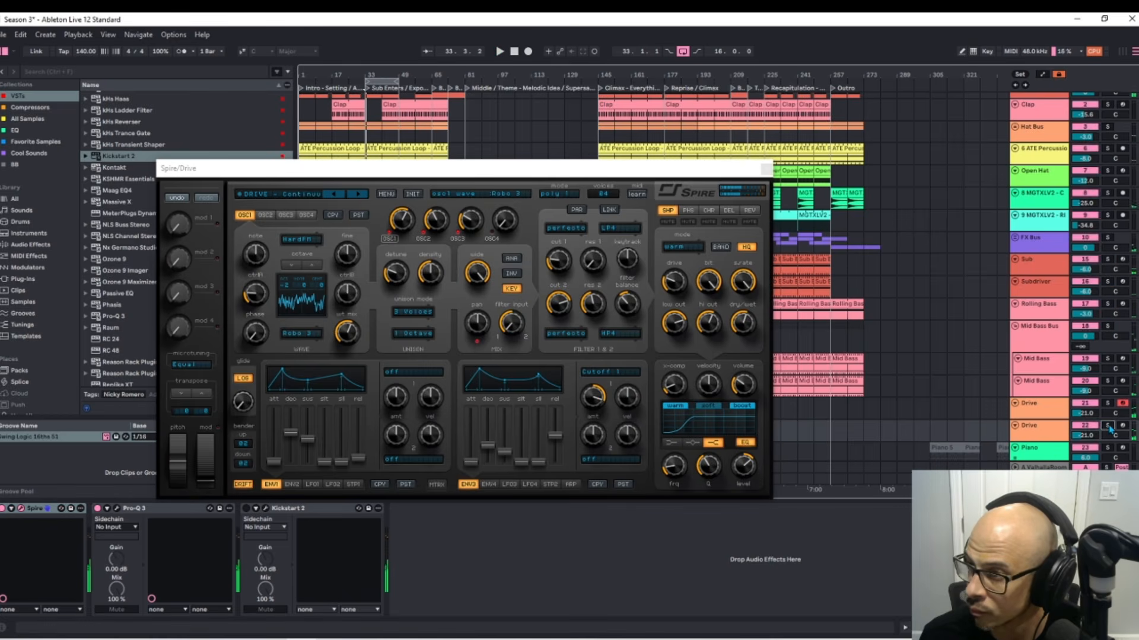
left_click_drag(584, 171, 1, 106)
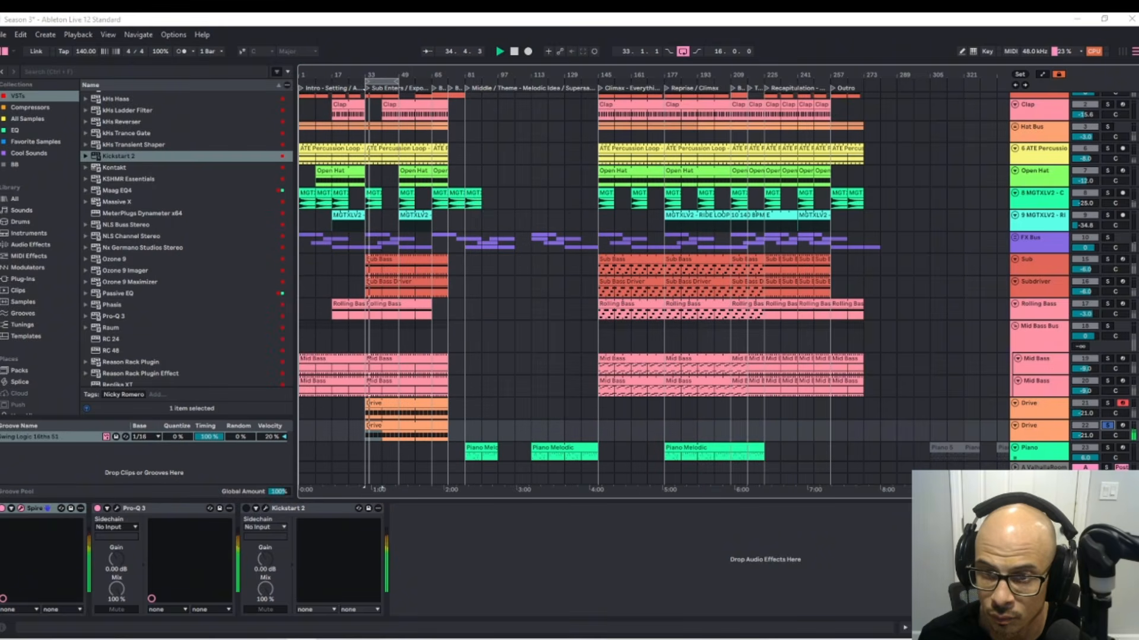
- Delete Kickstart 2 from the duplicated track and rename the two drive tracks Drive 1 and Drive 2
right_click(329, 508)
left_click(341, 413)
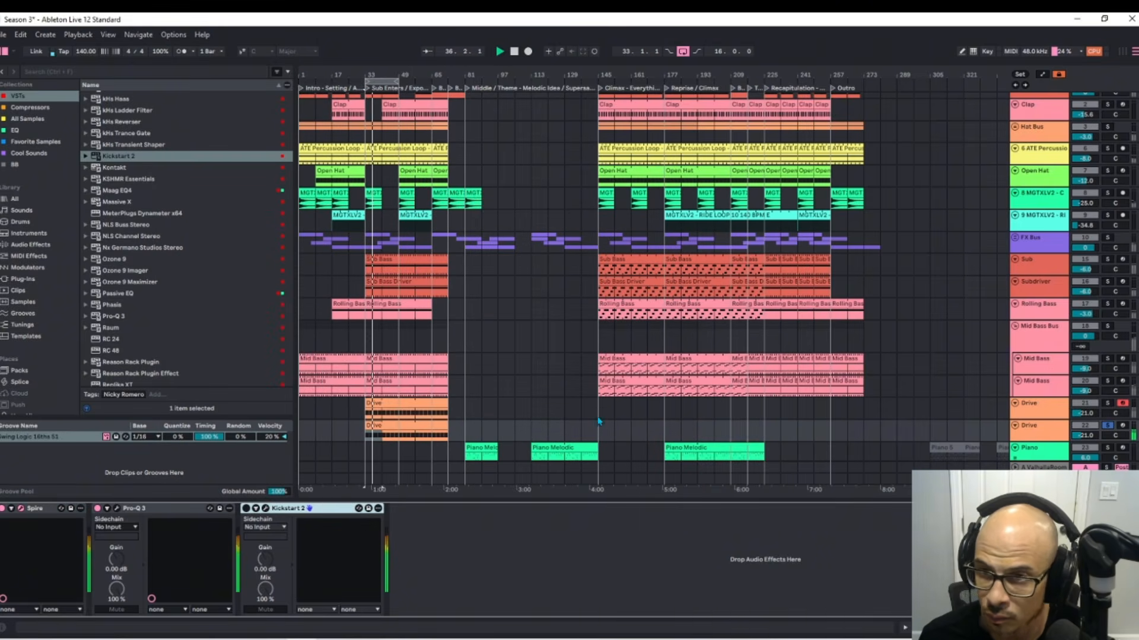
left_click(1039, 437)
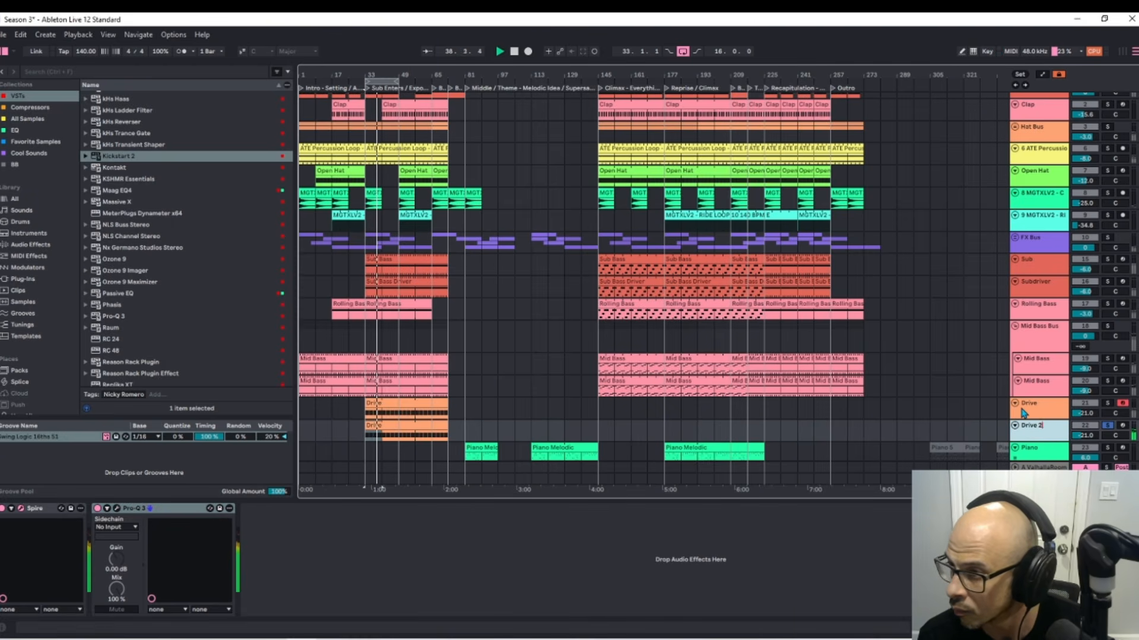
left_click(1022, 413)
key("ctrl+r")
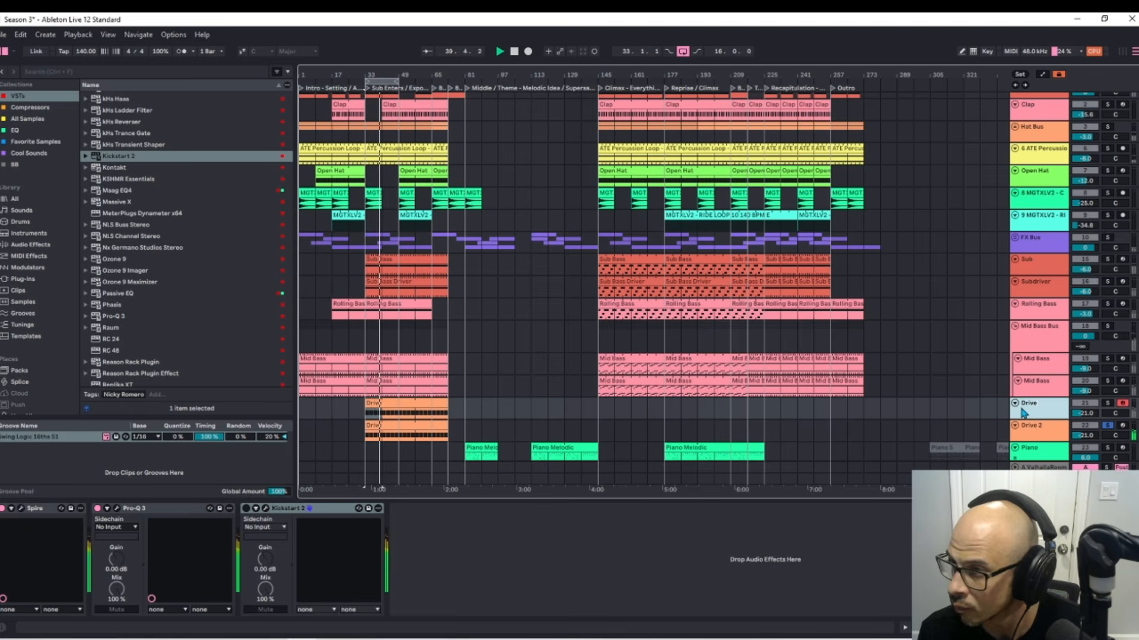
type("Drive 1")
key("Return")
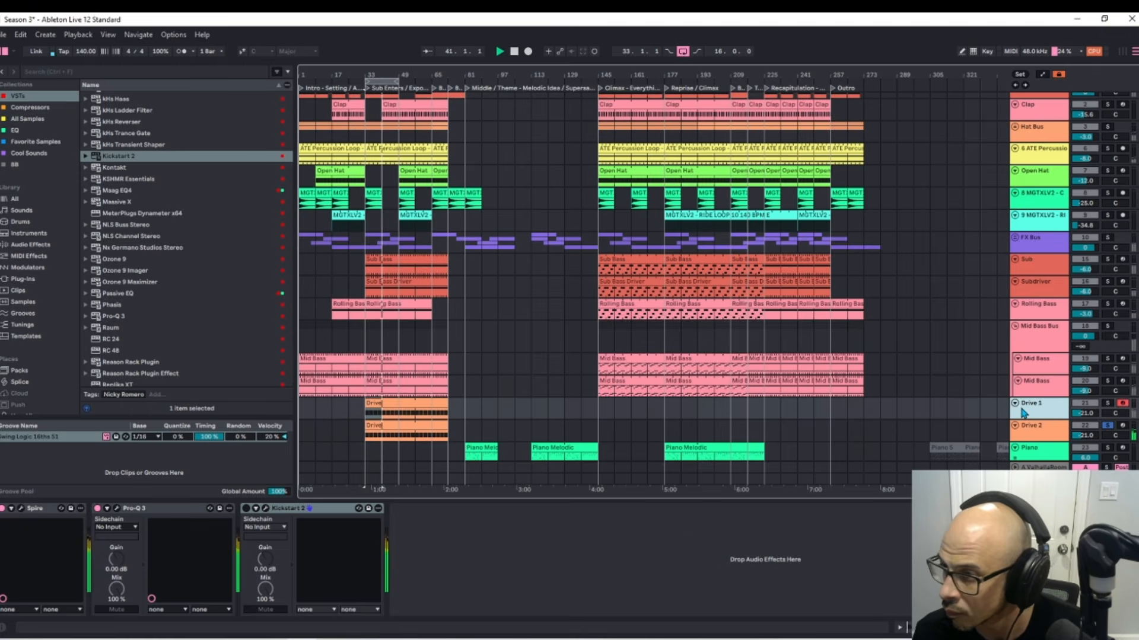
- Group the Drive 1 and Drive 2 tracks into an orange group named Drives
key("Down")
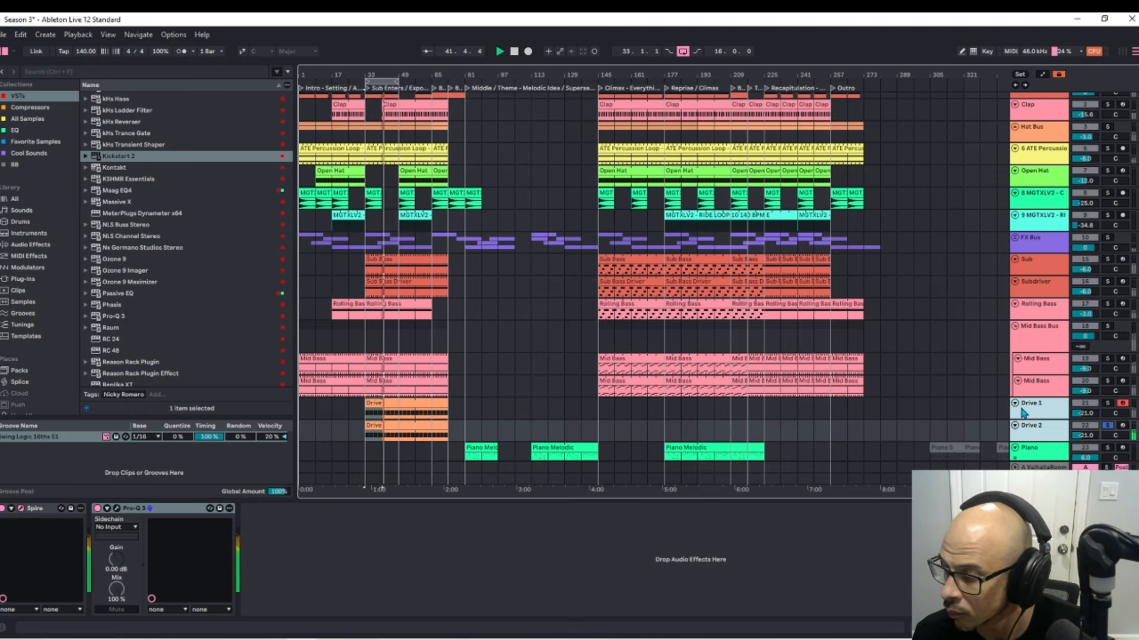
key("ctrl+g")
right_click(1030, 418)
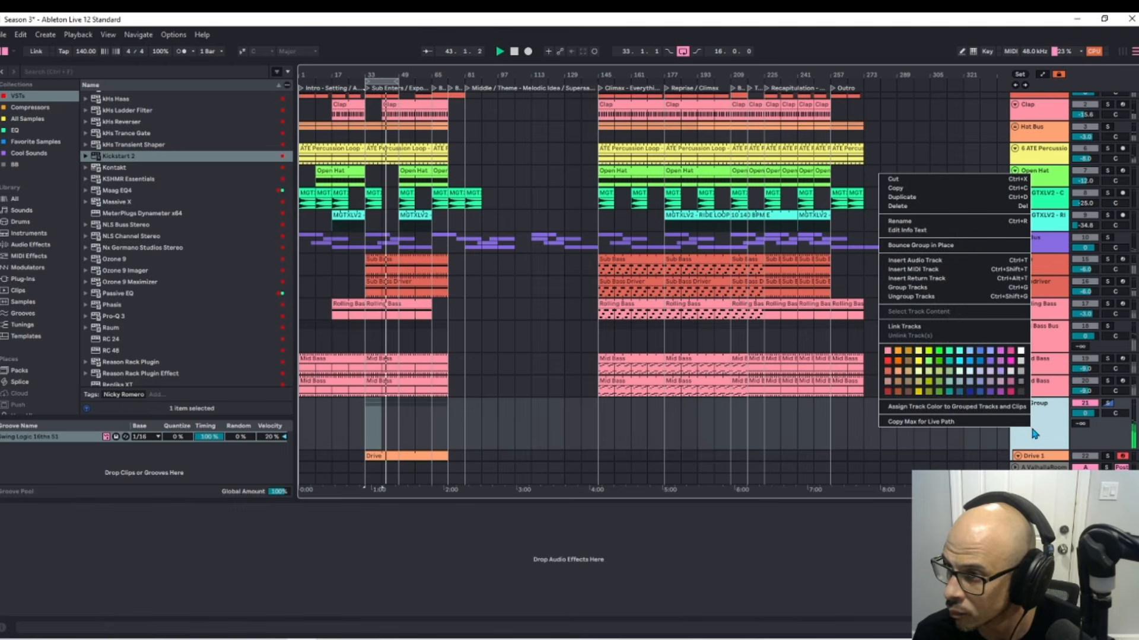
left_click(888, 371)
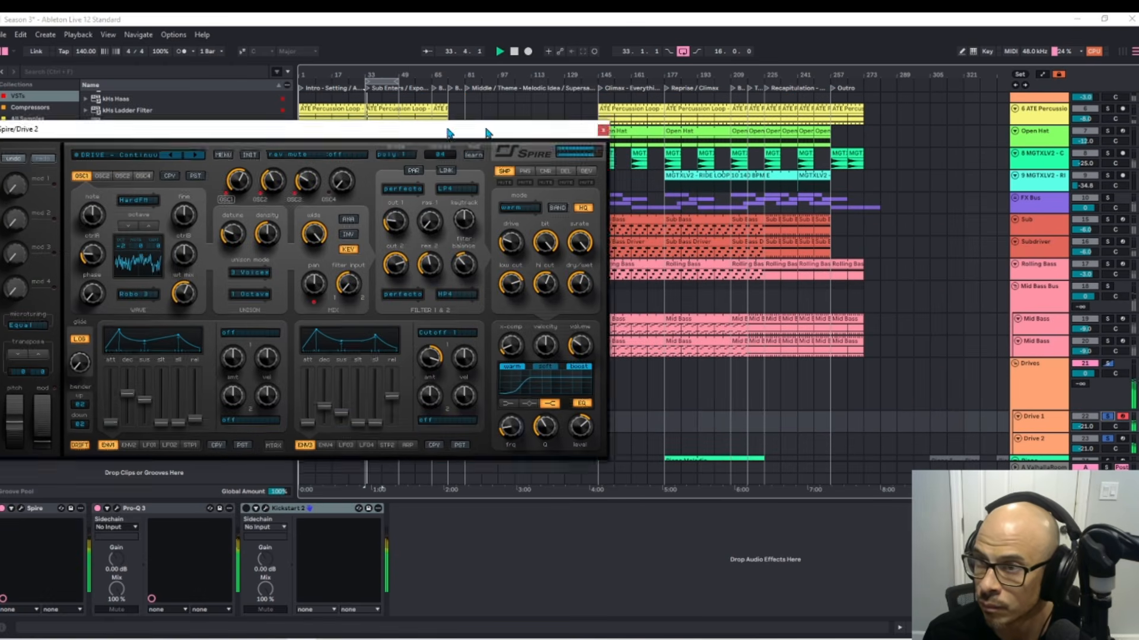
- Close Drive 2's Spire window and set the Drive 2 track's volume to -20 dB
left_click(602, 130)
scroll(1045, 424, "down", 2)
left_click(1046, 403)
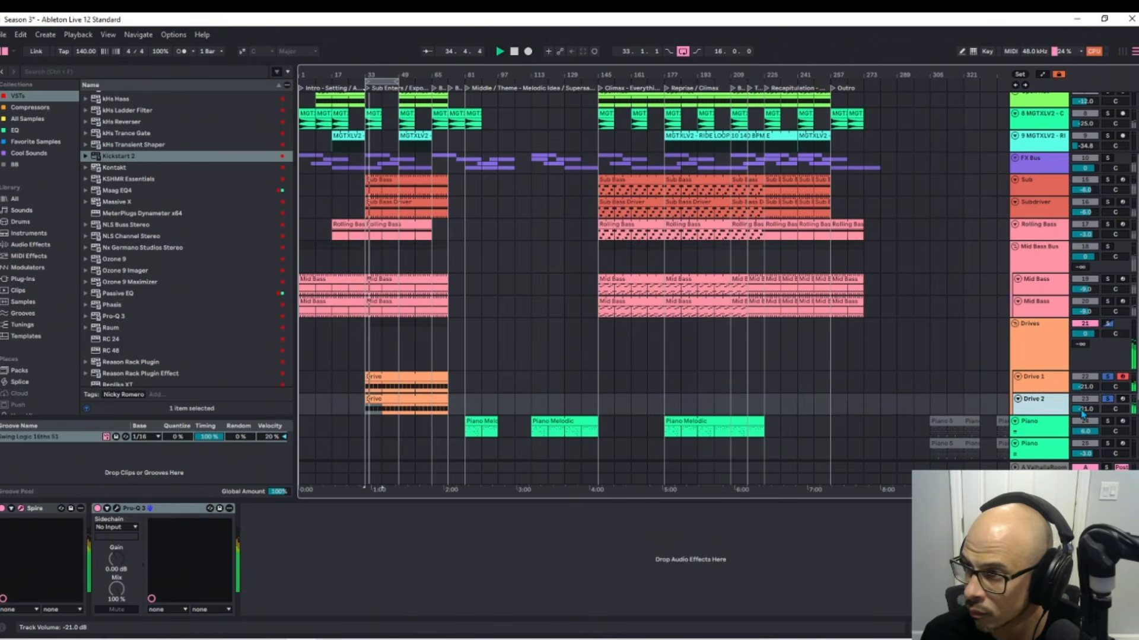
left_click_drag(1083, 414, 1083, 410)
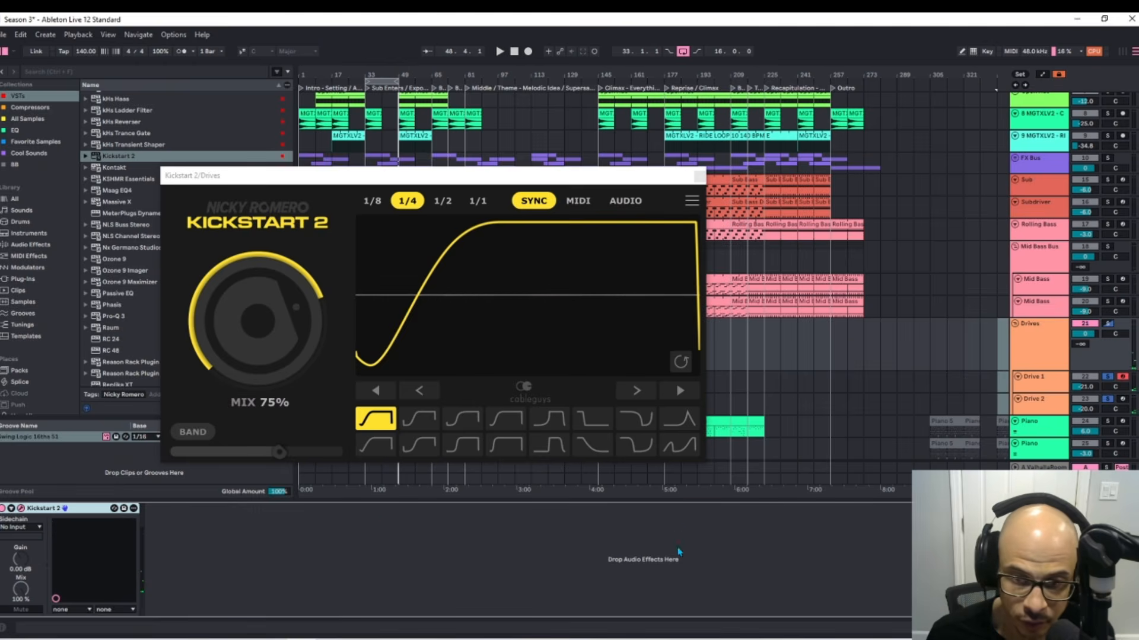
- Put Kickstart 2 with a 75% mix on the Drives group and play it from bar 33 with the Kick soloed alongside
key("space")
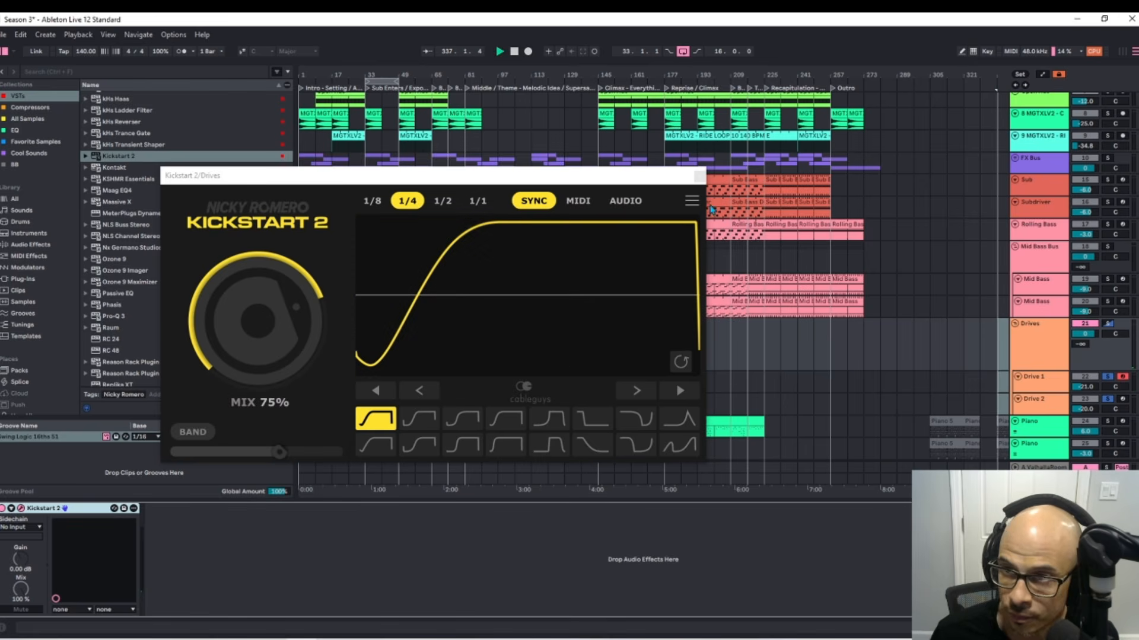
left_click(699, 176)
left_click(366, 346)
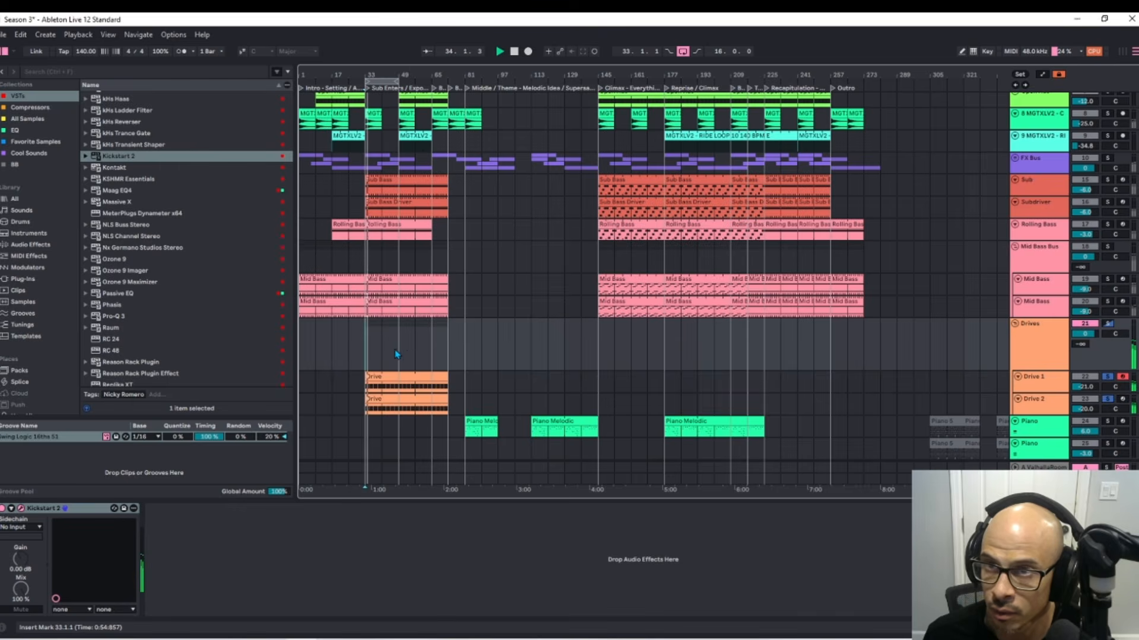
scroll(1103, 98, "up", 5)
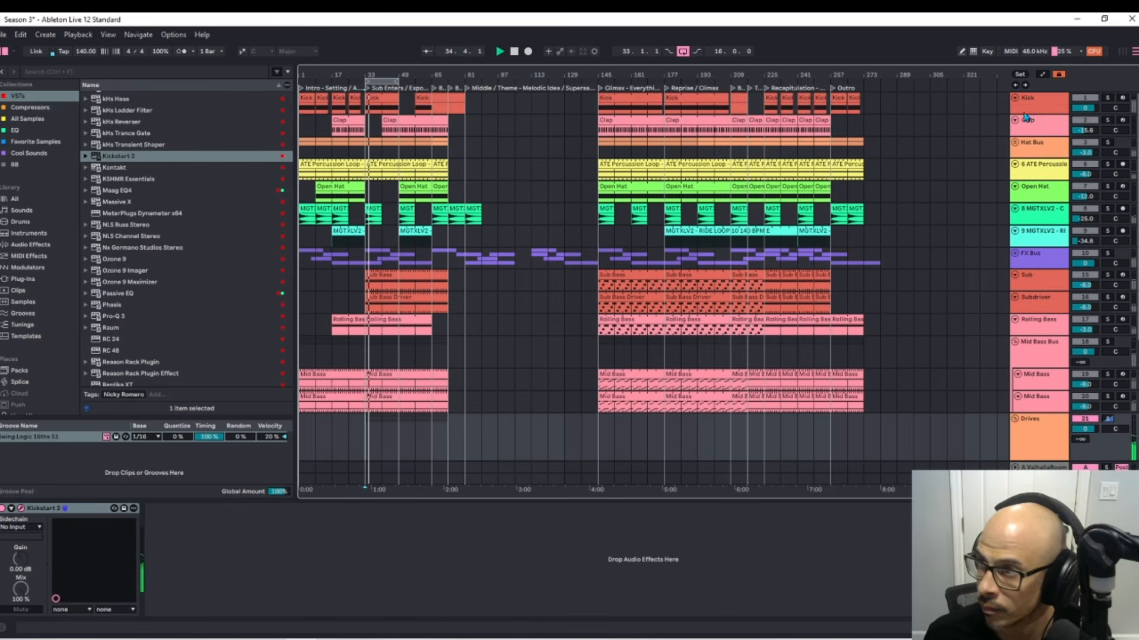
left_click(1108, 97)
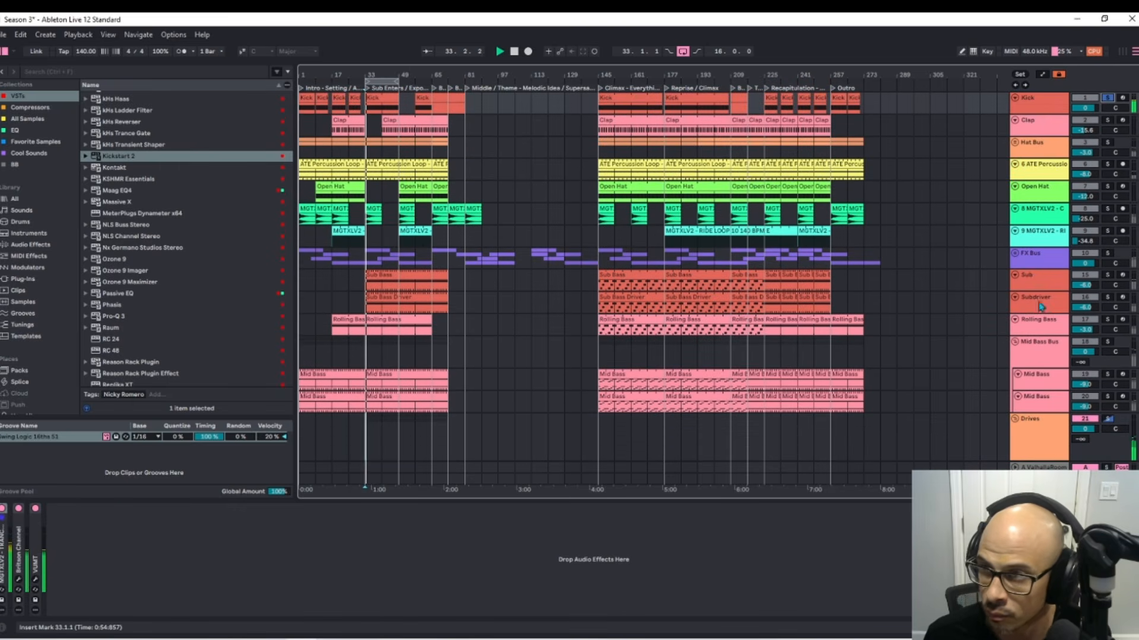
- Solo the Mid Bass Bus alongside the drives, set the Drives group's volume to -3 dB and stop playback
left_click(1107, 342)
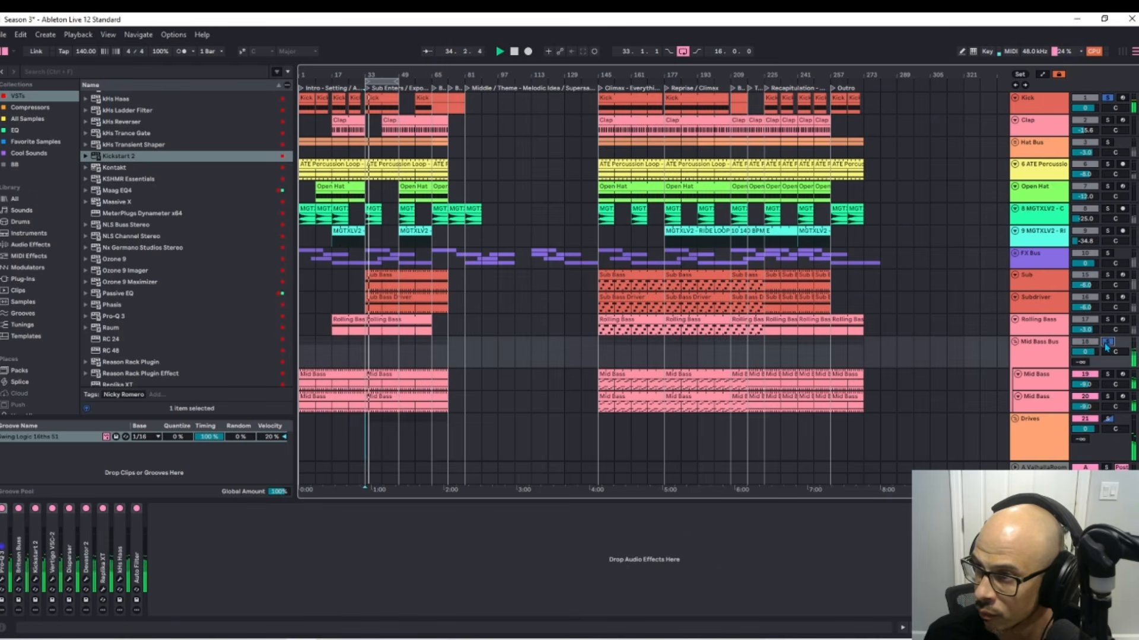
scroll(1096, 350, "down", 3)
left_click(1090, 356)
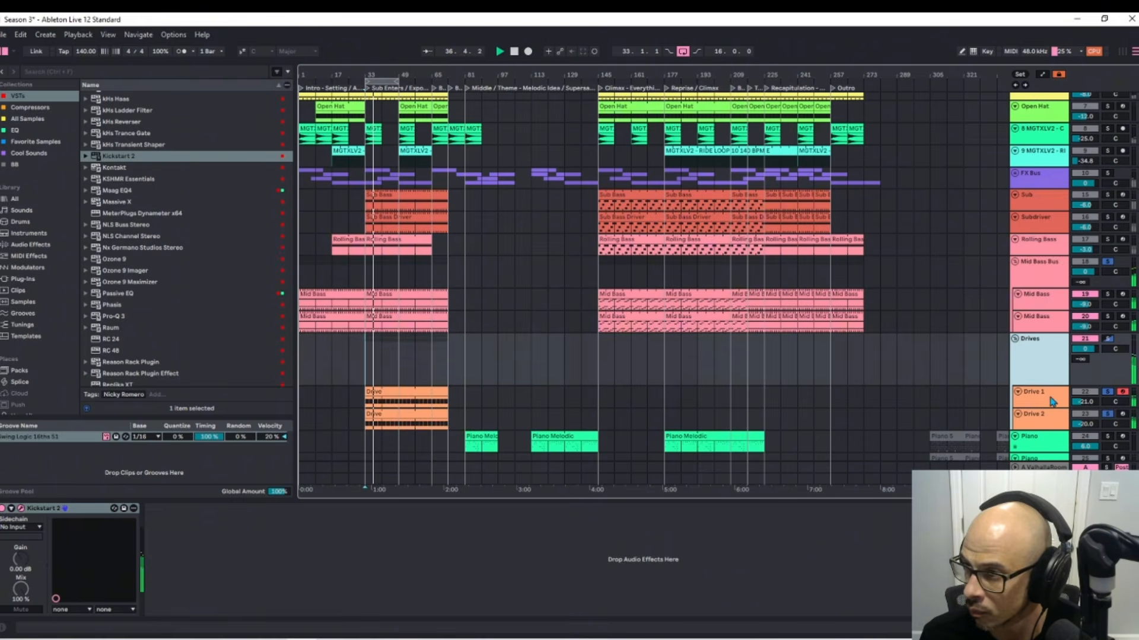
left_click(1053, 402)
left_click(1084, 343)
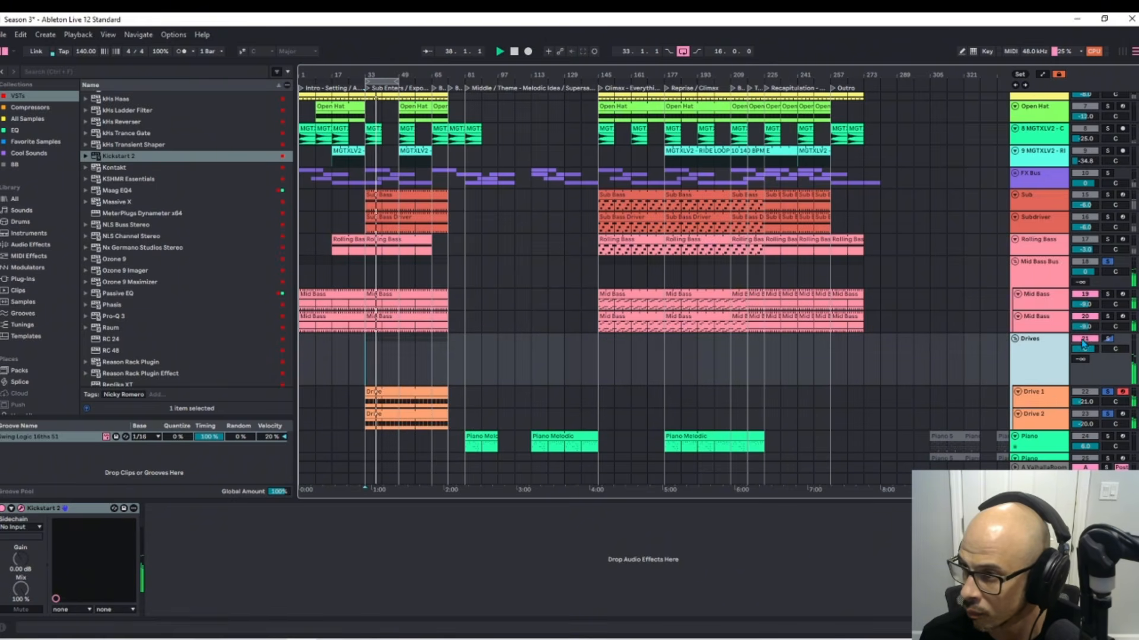
left_click_drag(1084, 349, 1084, 360)
key("space")
- Inspect the built-in effect settings of the Spire instruments on the Drive 1 and Drive 2 tracks
left_click(1037, 396)
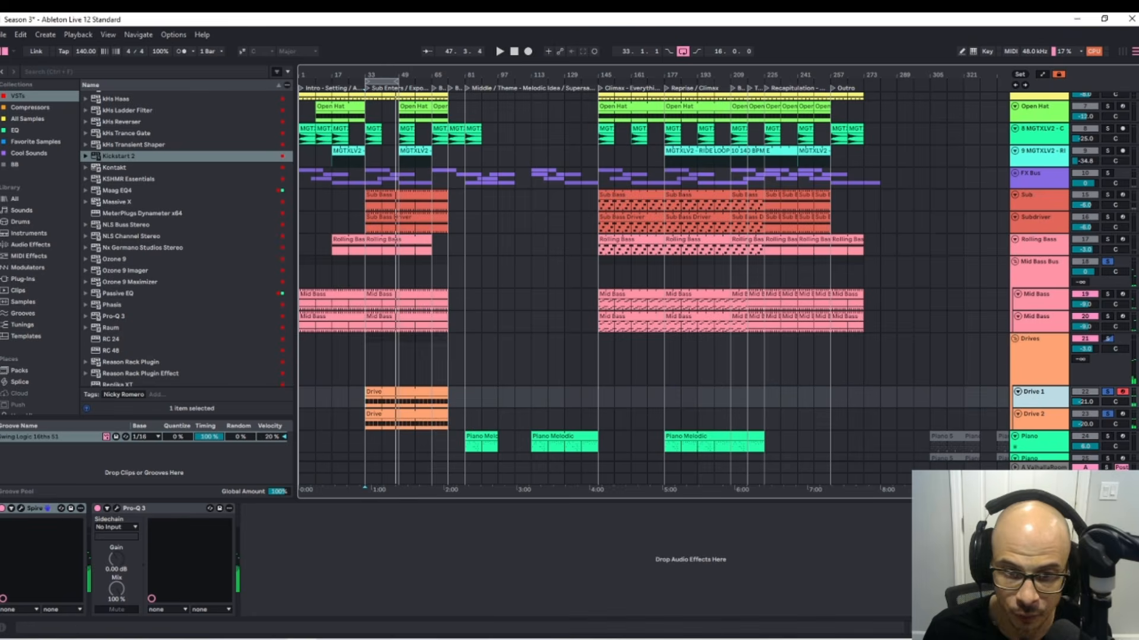
left_click(23, 510)
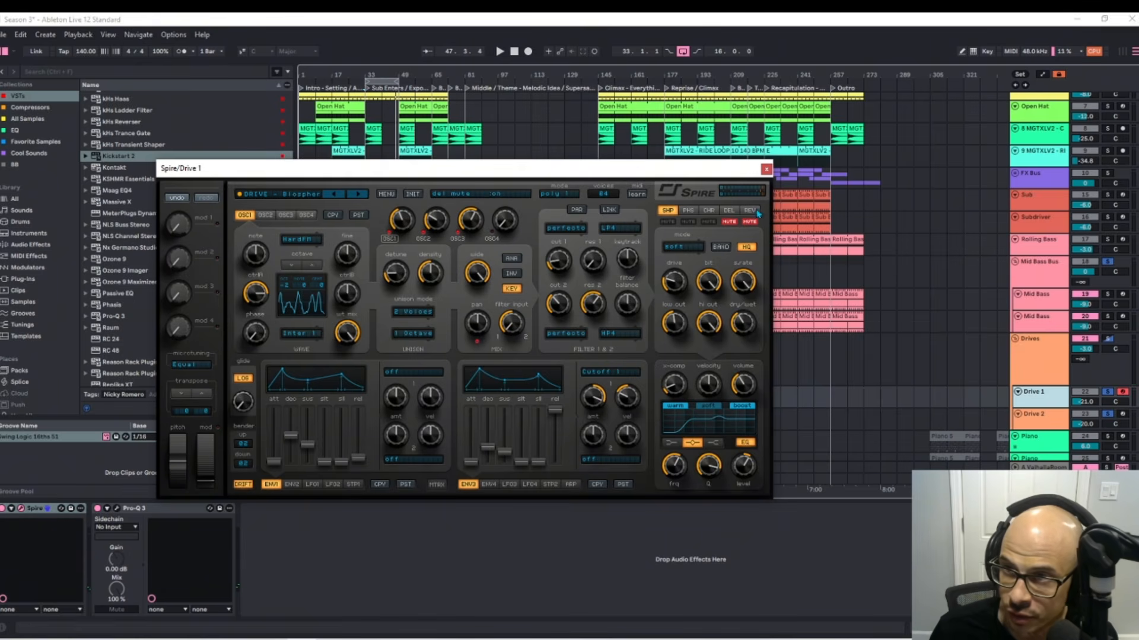
left_click(767, 169)
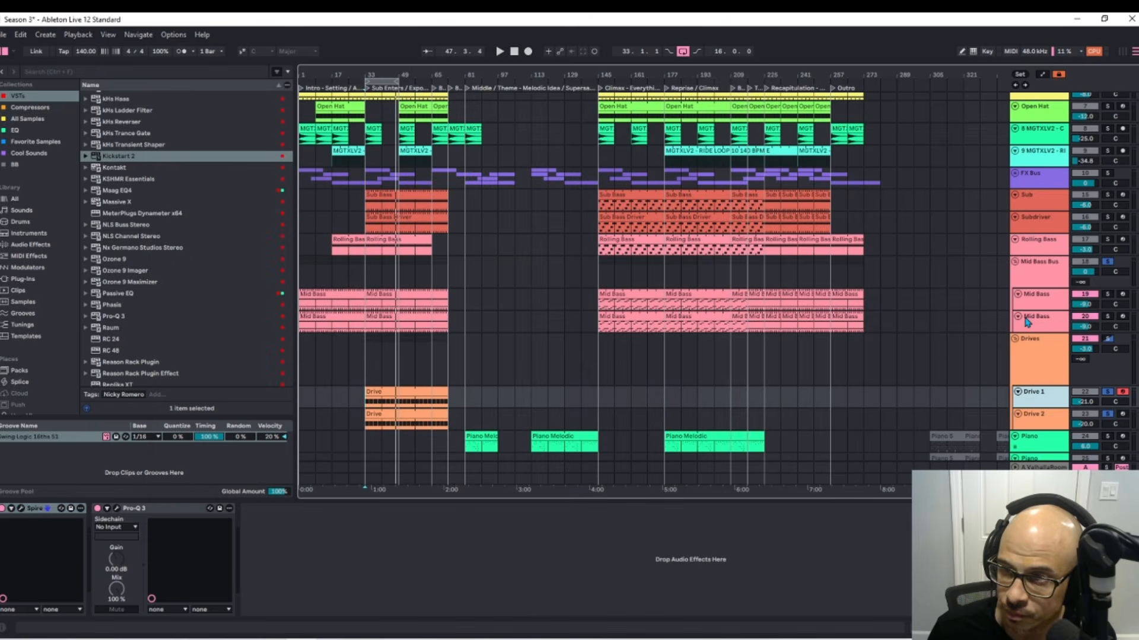
left_click(1030, 428)
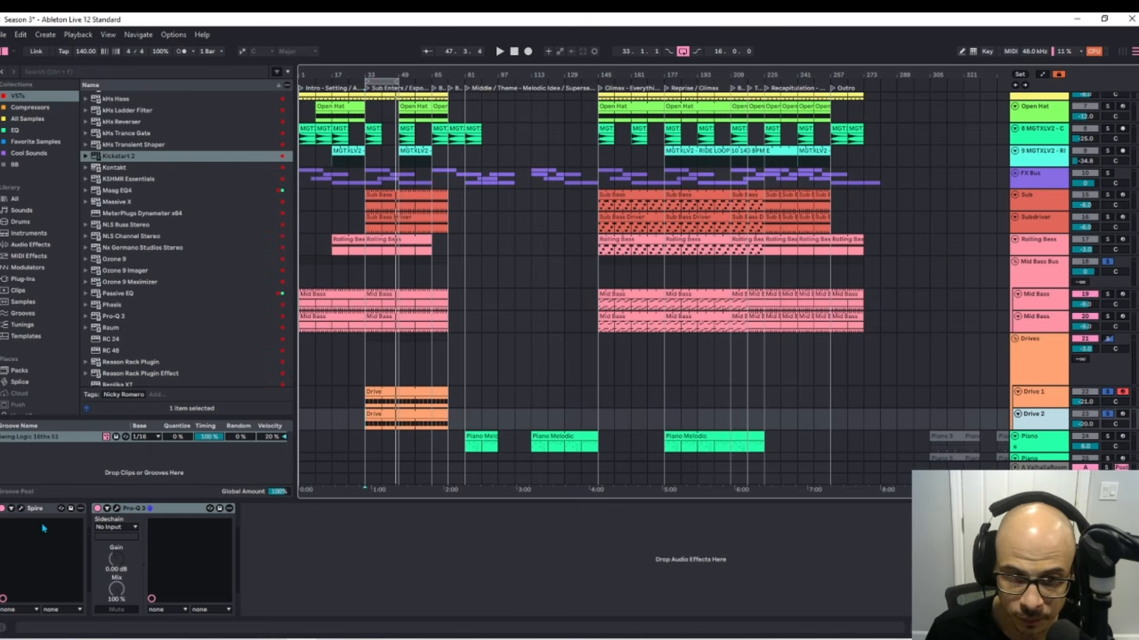
left_click(22, 510)
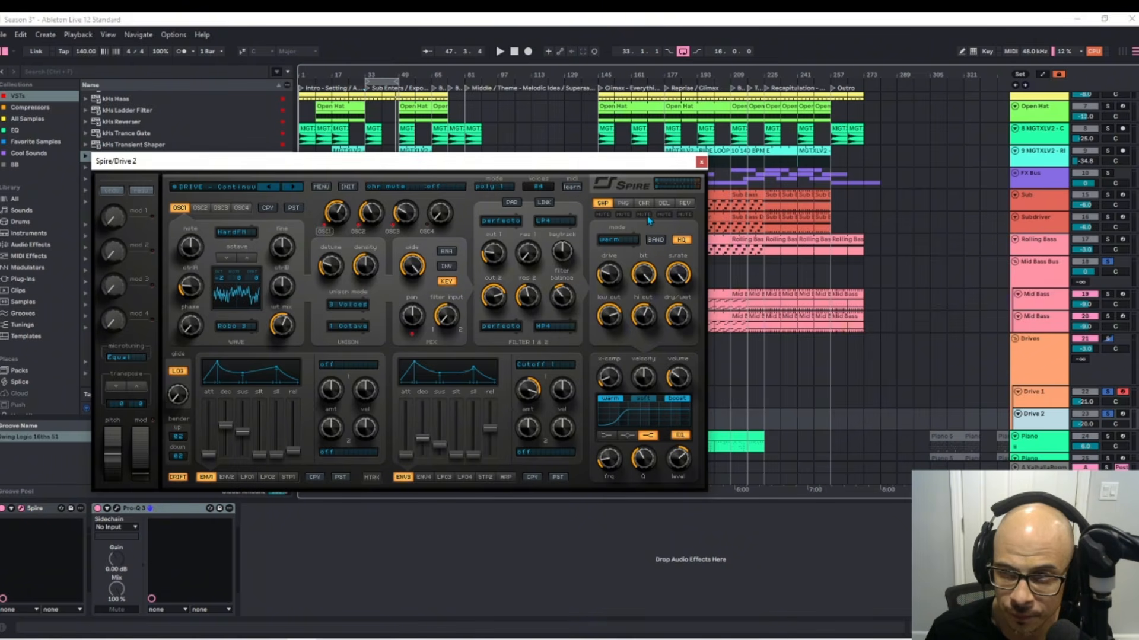
left_click(701, 161)
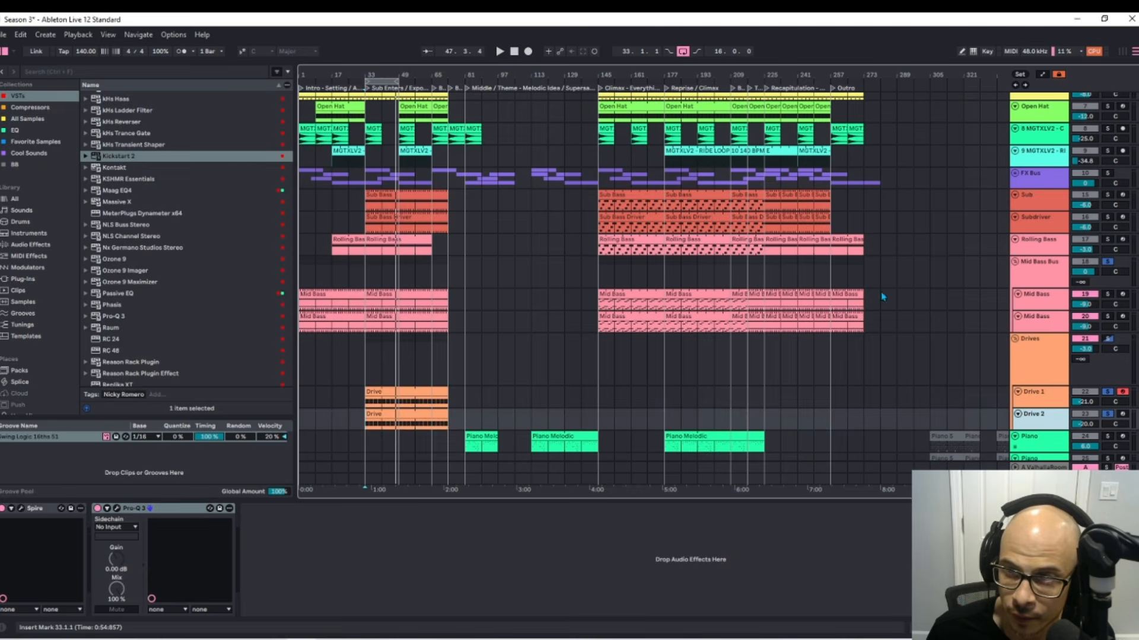
- Insert Replika XT ahead of Kickstart 2 on the Drives group and raise the delay's low cut during playback
left_click(1032, 339)
scroll(159, 273, "down", 3)
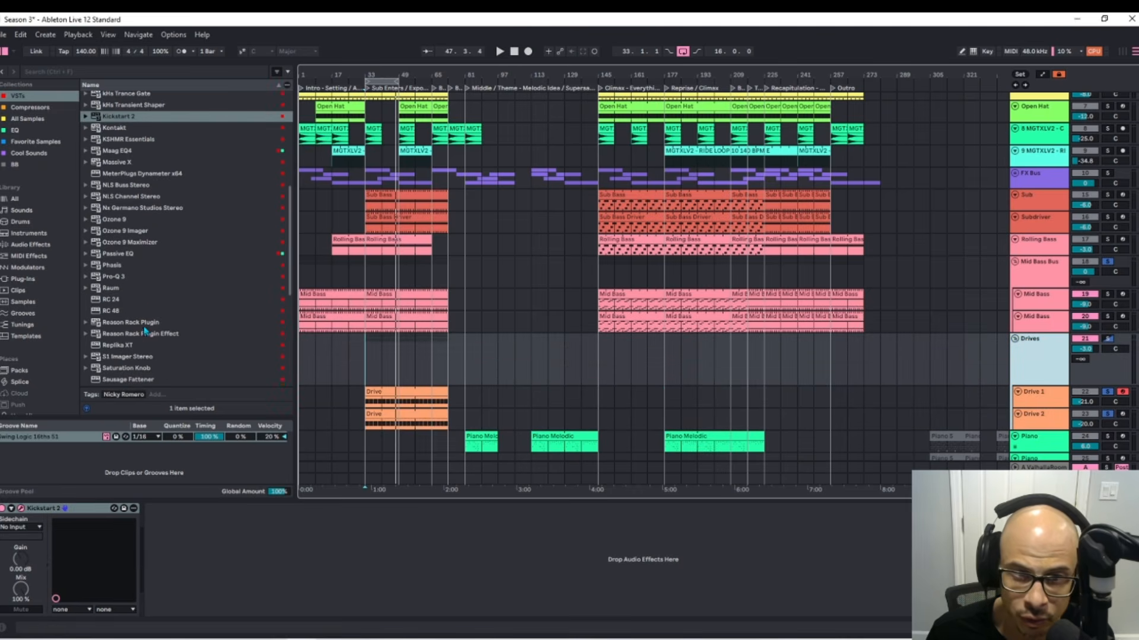
left_click(130, 346)
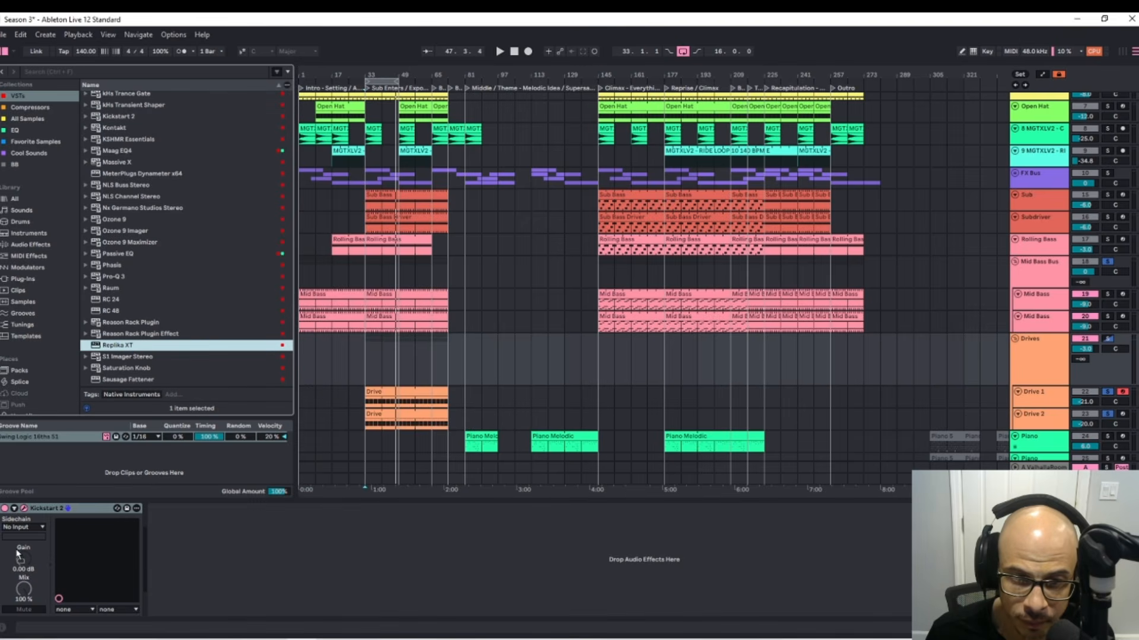
key("Return")
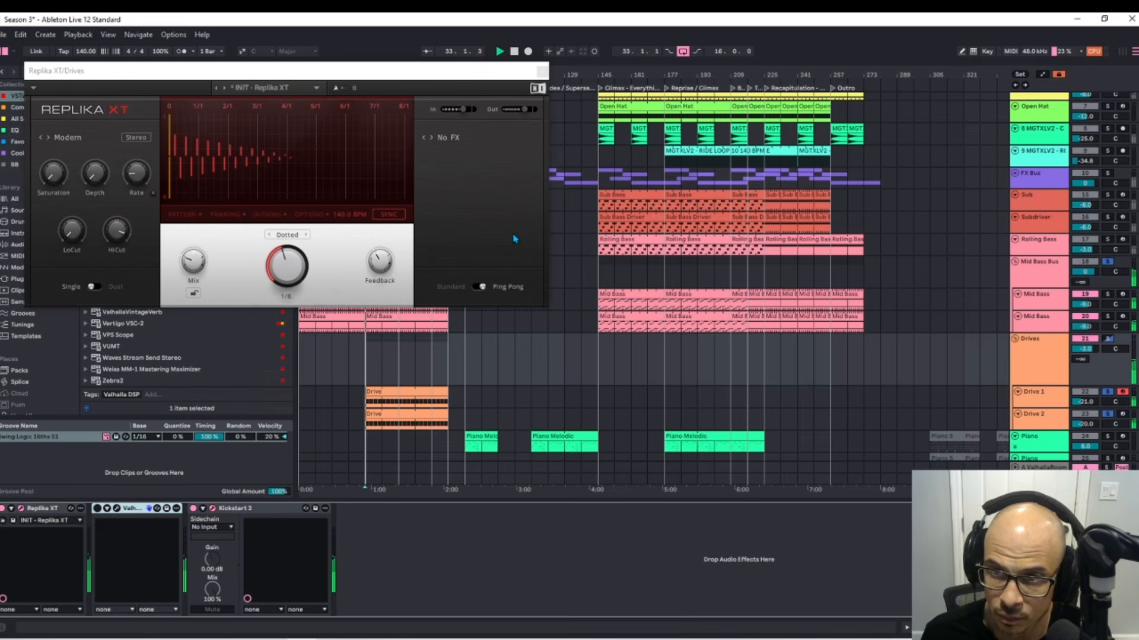
left_click_drag(72, 232, 117, 237)
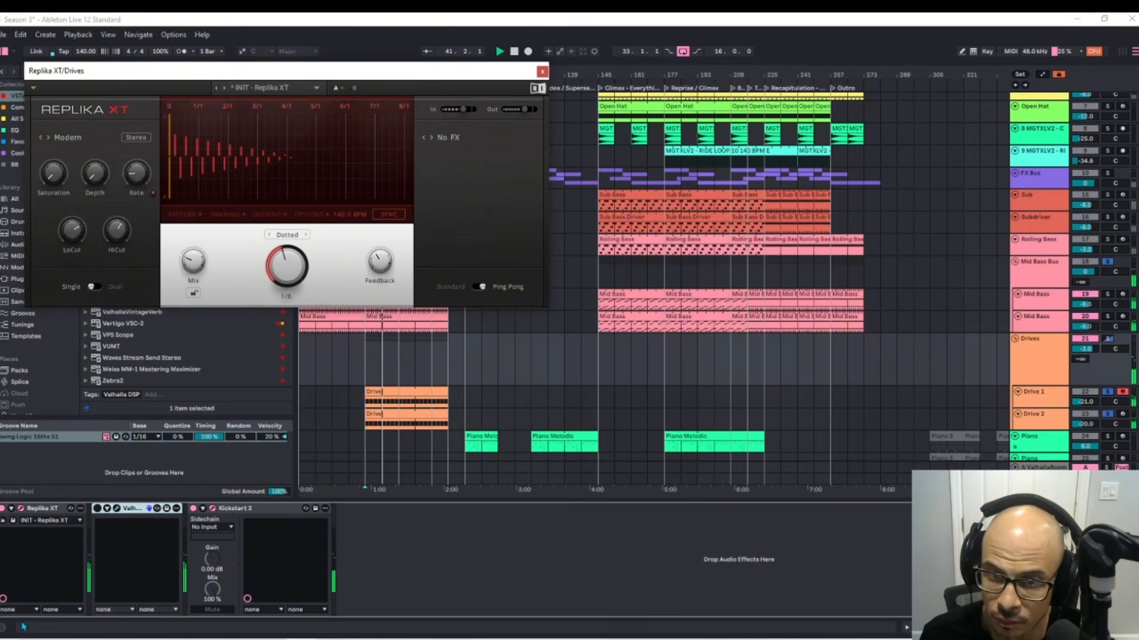
- Raise the low cut of ValhallaRoom on the Drives group and close both effect windows
left_click(149, 508)
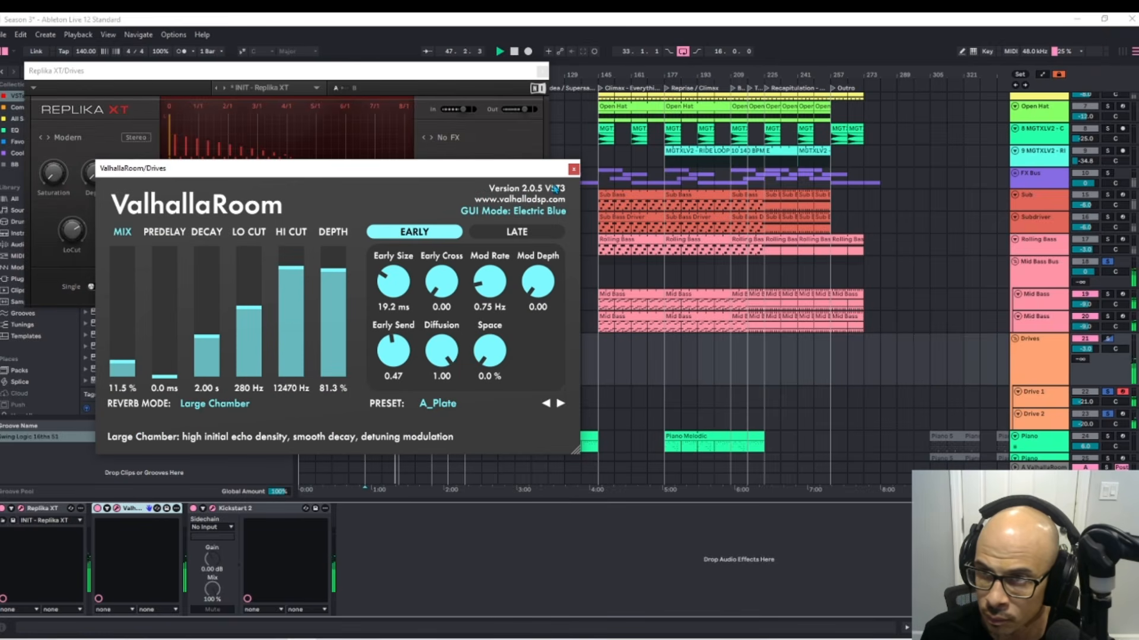
left_click_drag(251, 315, 254, 295)
left_click(573, 170)
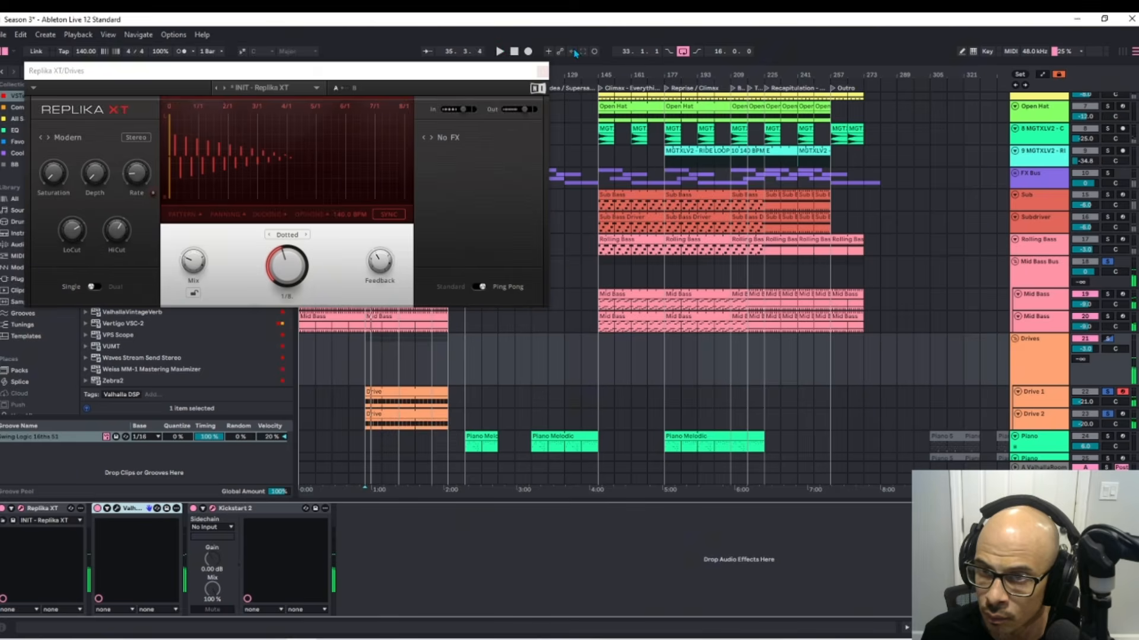
left_click(542, 71)
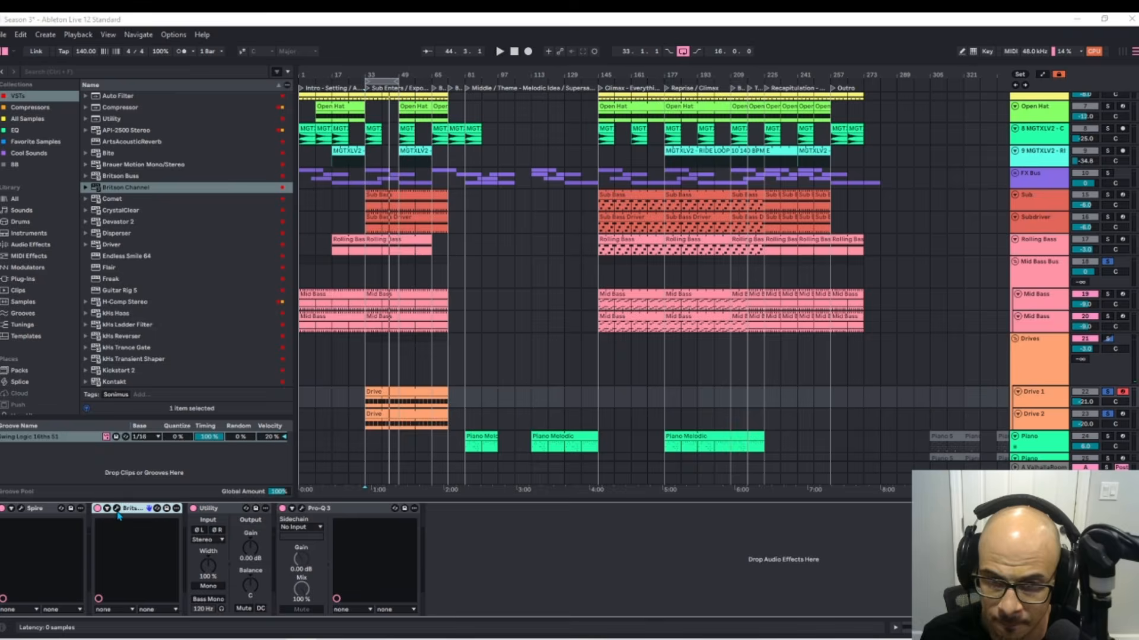
- Set the Britson Channel fader on the Drive 1 track to -3.0 during playback and close its window
key("space")
left_click_drag(145, 364, 147, 495)
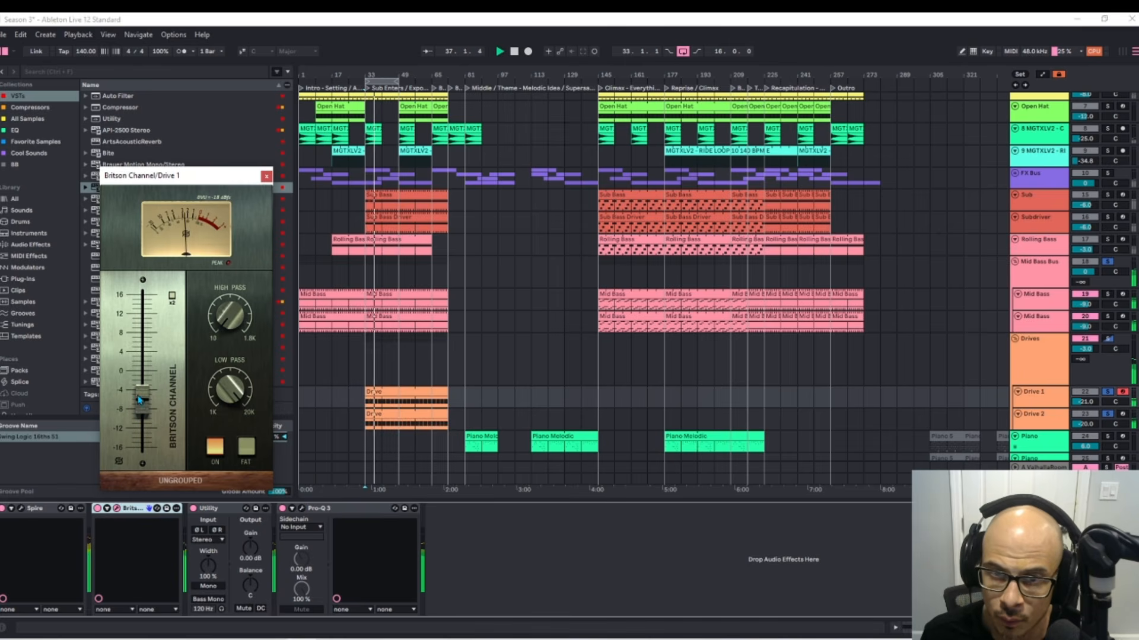
left_click_drag(140, 422, 153, 332)
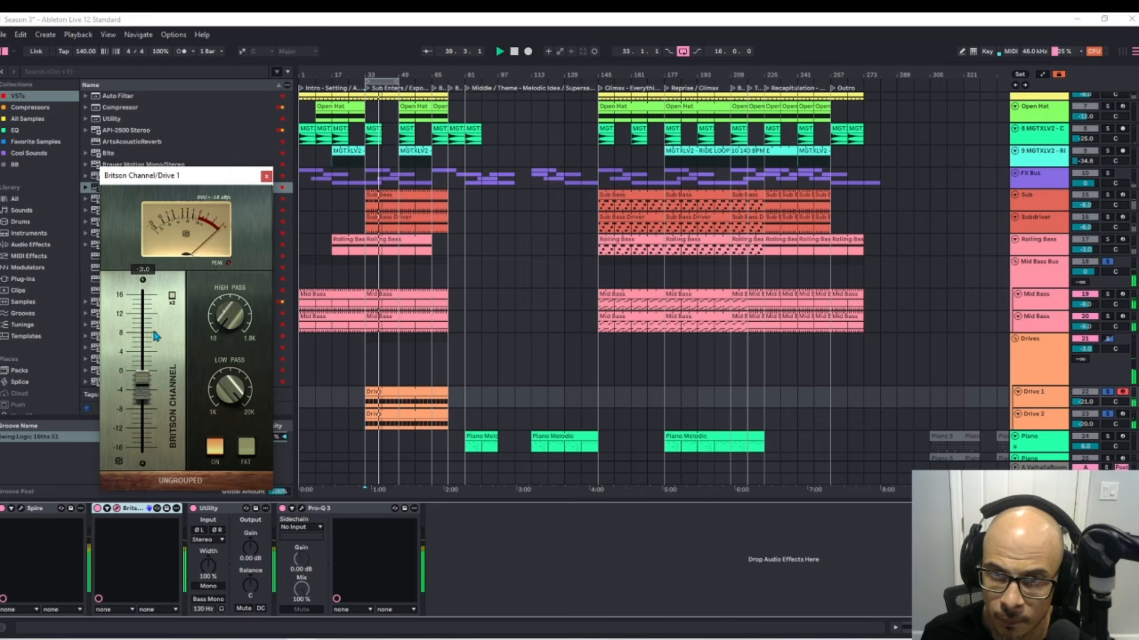
left_click(266, 177)
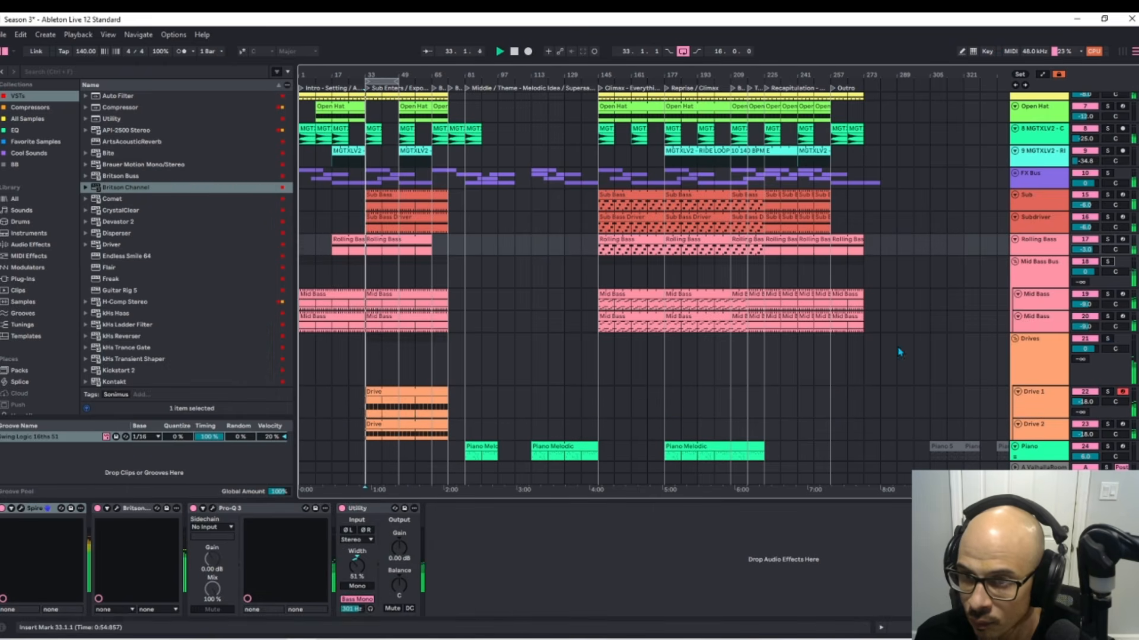
- Review the device chains of the Drive 1 and Drive 2 tracks while the full mix plays
left_click(1047, 399)
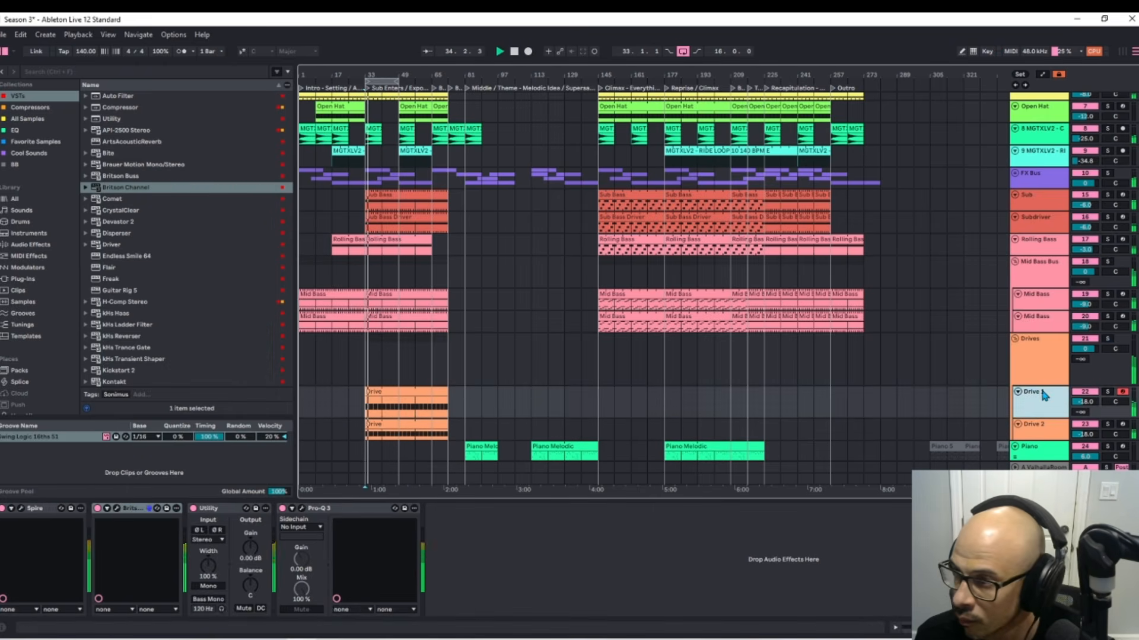
left_click(1058, 426)
scroll(1065, 421, "up", 3)
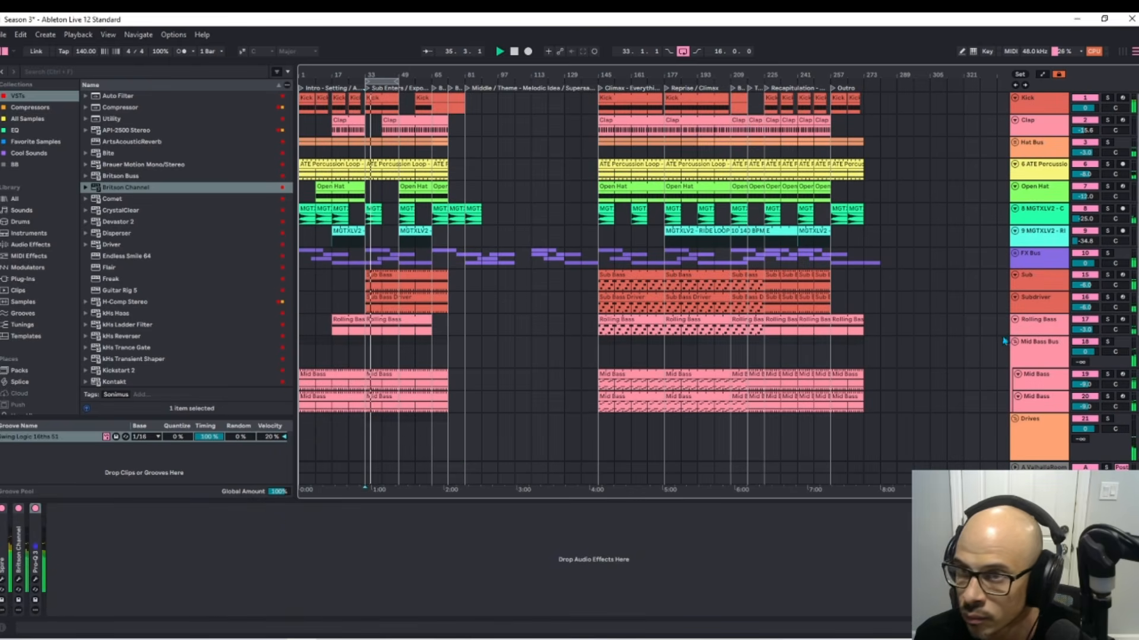
- Lower the Hat Bus group's volume against the mix and collapse all tracks in the arrangement
left_click(1014, 143)
left_click(1052, 144)
left_click_drag(1082, 156, 1082, 170)
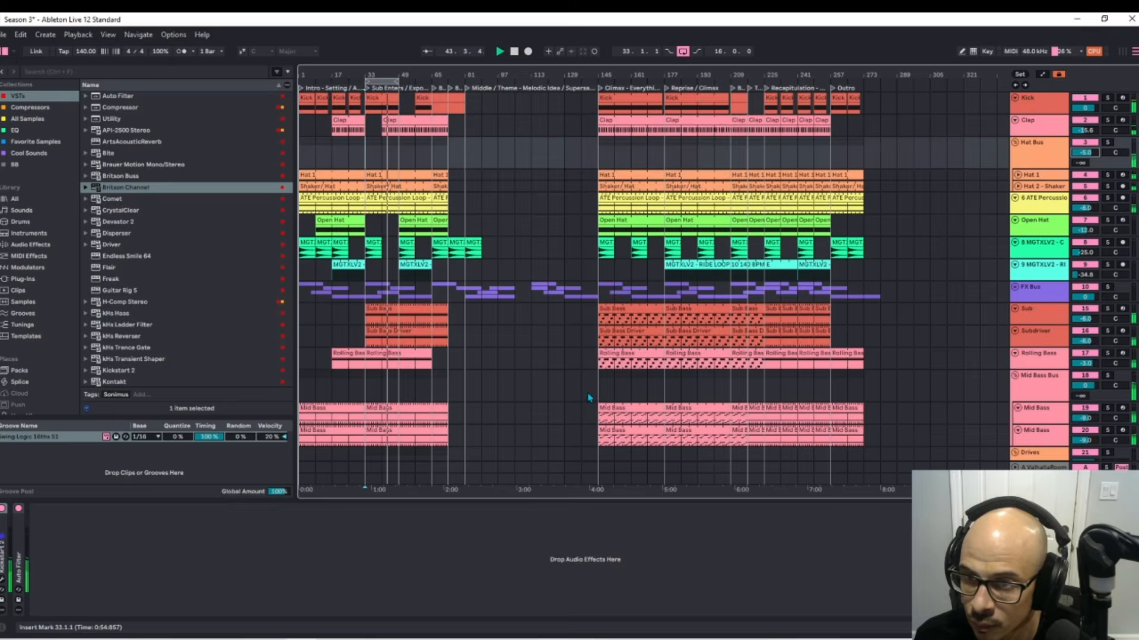
key("alt+u")
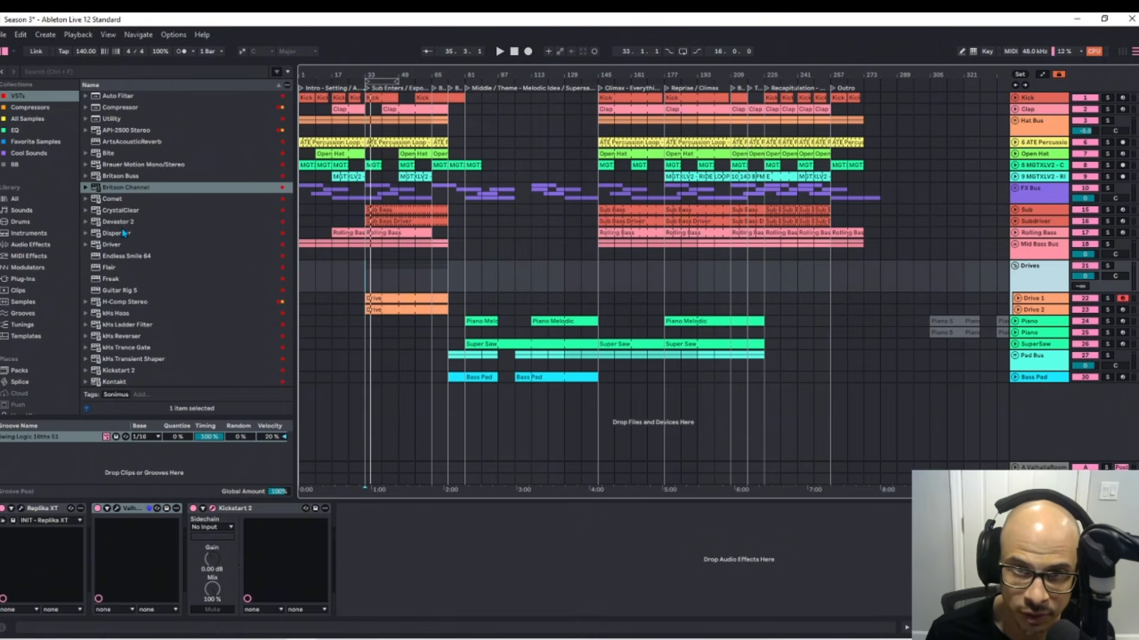
- Add Devastor 2 ahead of Replika XT on the Drives group and adjust its output volume
left_click(118, 223)
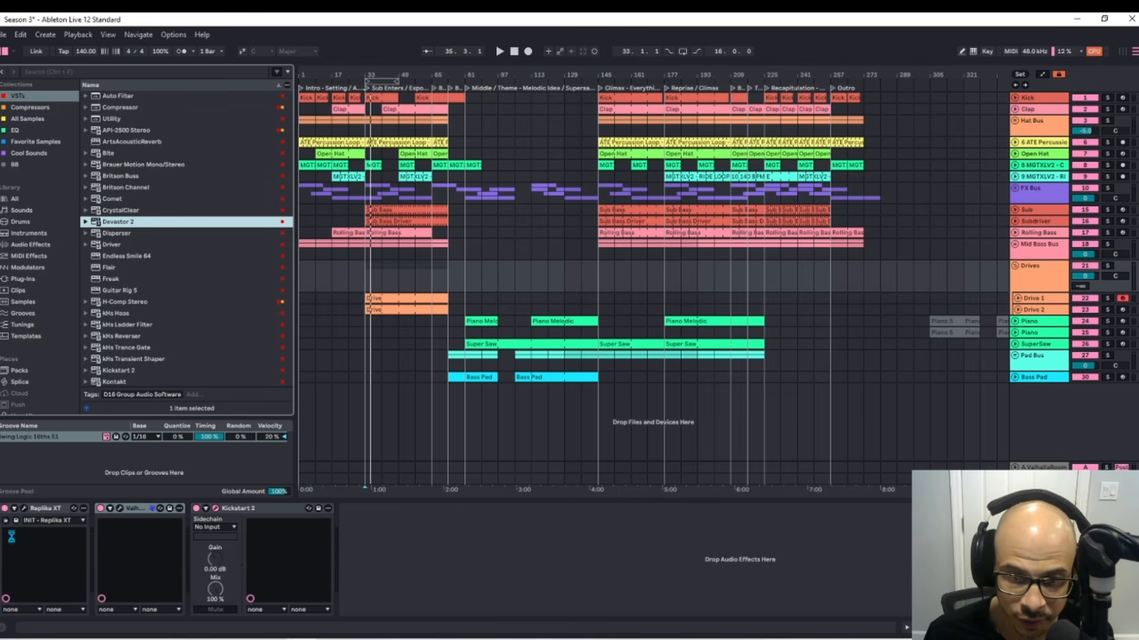
left_click_drag(3, 515, 21, 516)
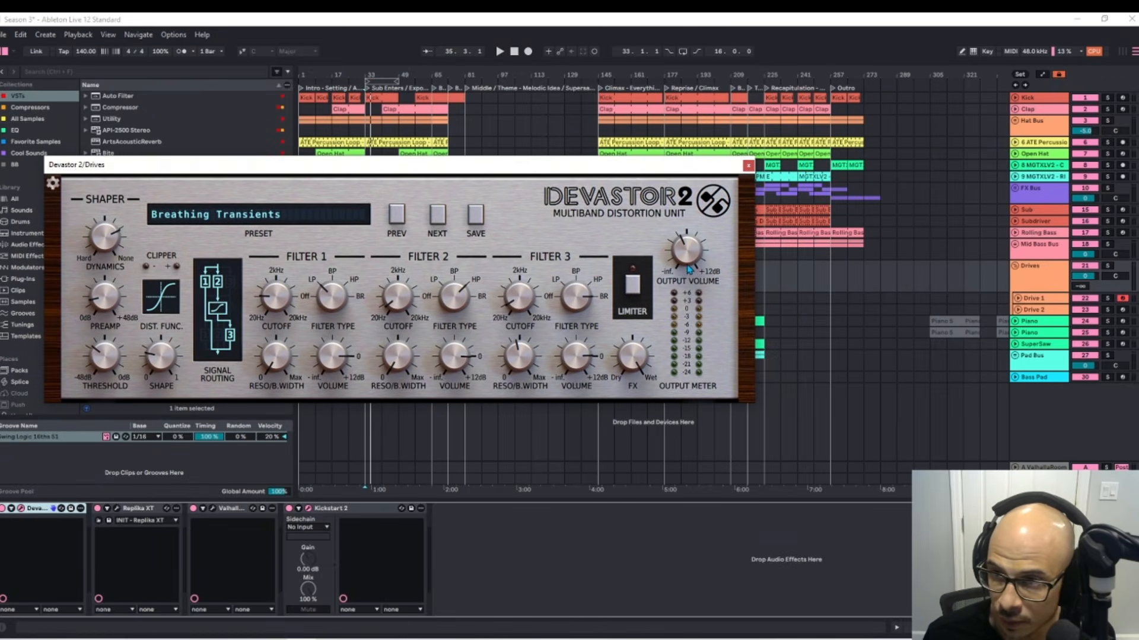
left_click_drag(689, 257, 691, 261)
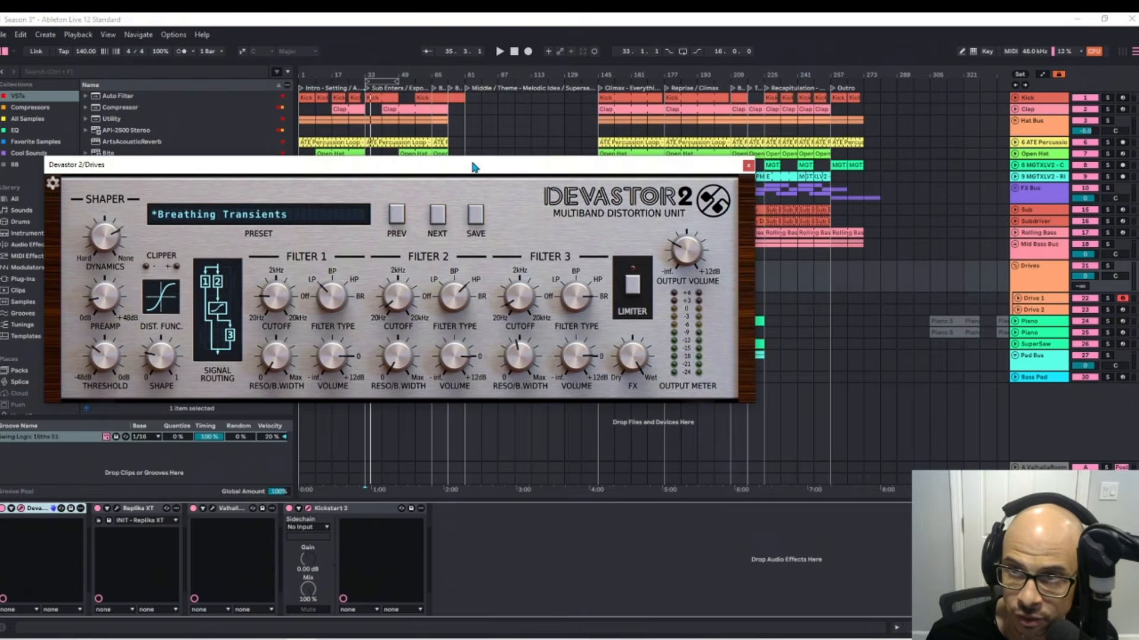
- Play the mix from bar 33, load Devastor 2's 6X6 preset and lower its output volume
left_click_drag(475, 167, 518, 90)
key("space")
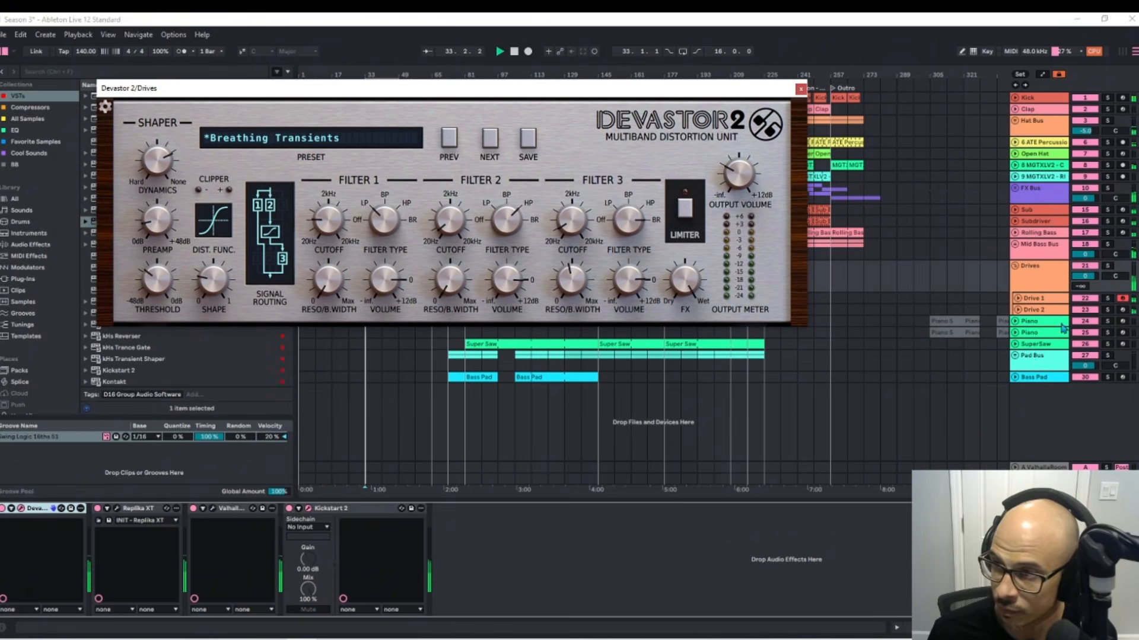
left_click_drag(712, 99, 808, 92)
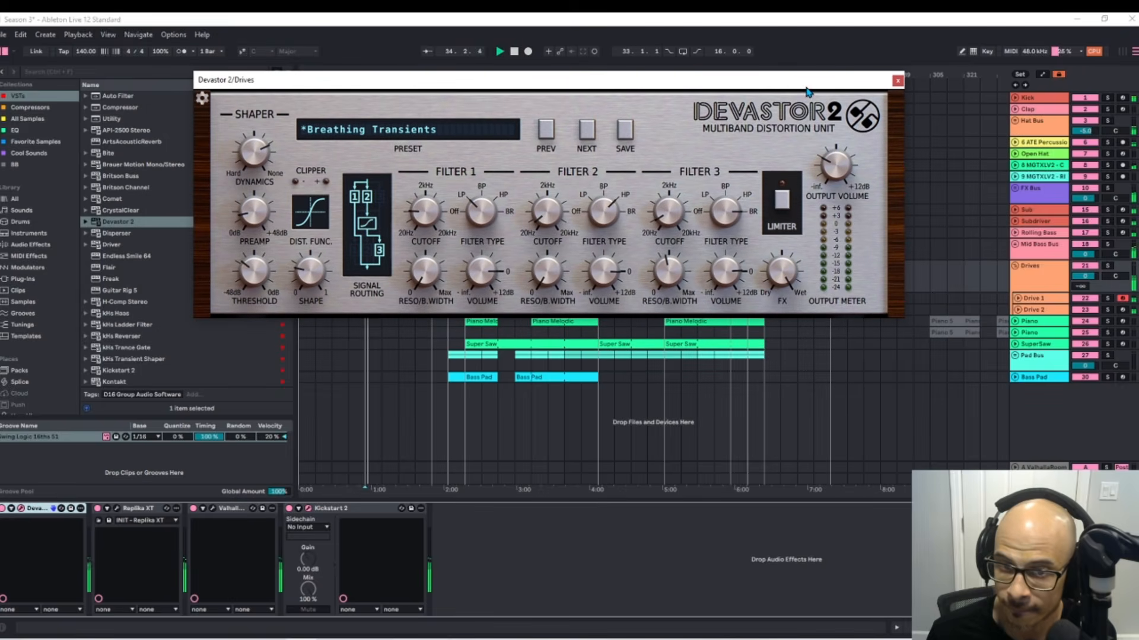
left_click(2, 509)
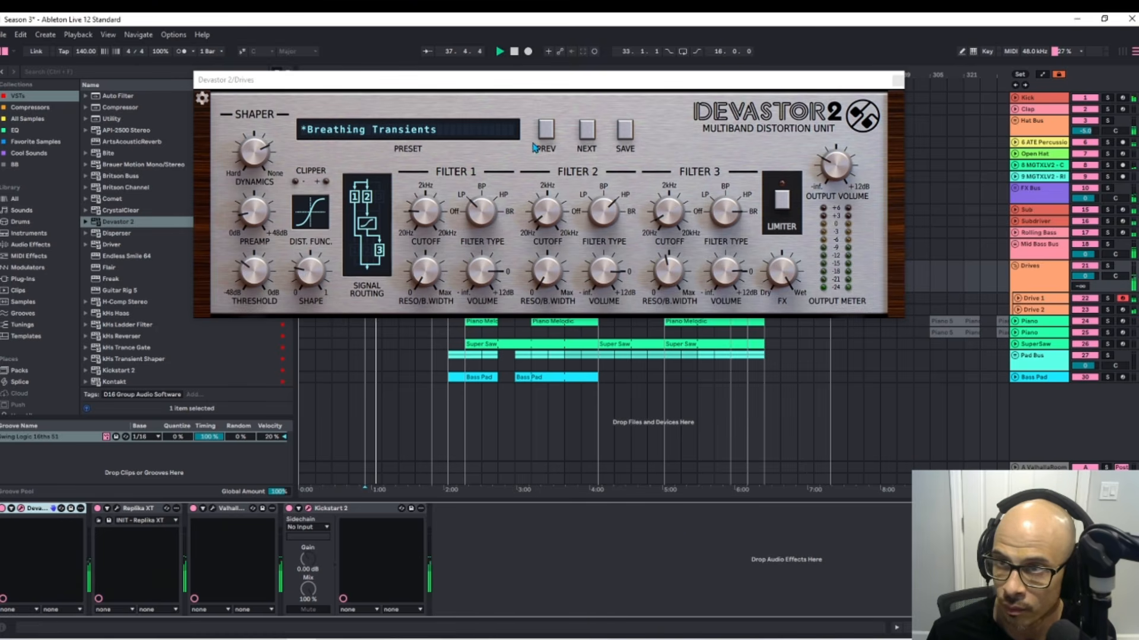
left_click(589, 135)
left_click(587, 136)
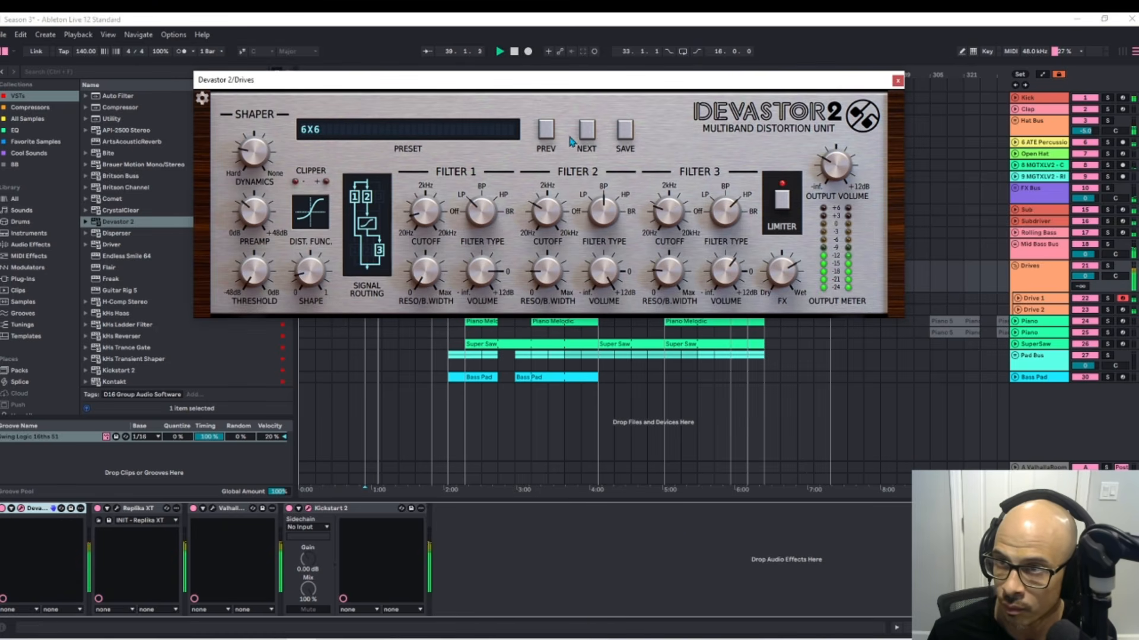
left_click_drag(837, 182, 836, 194)
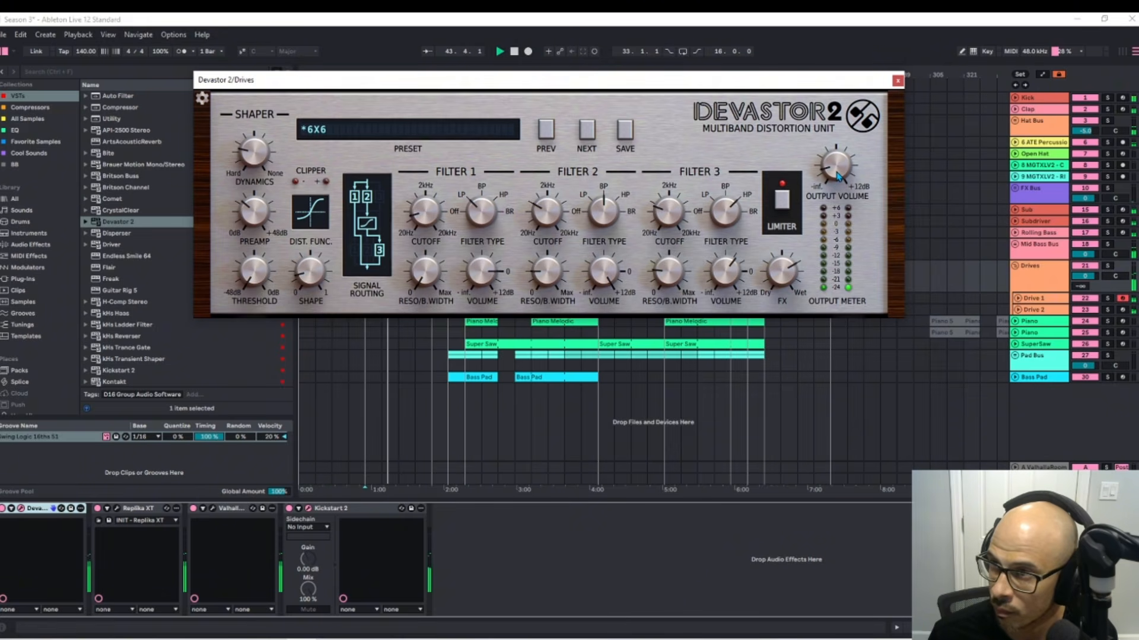
- Compare the full mix with the Drives group muted and unmuted
left_click(1084, 268)
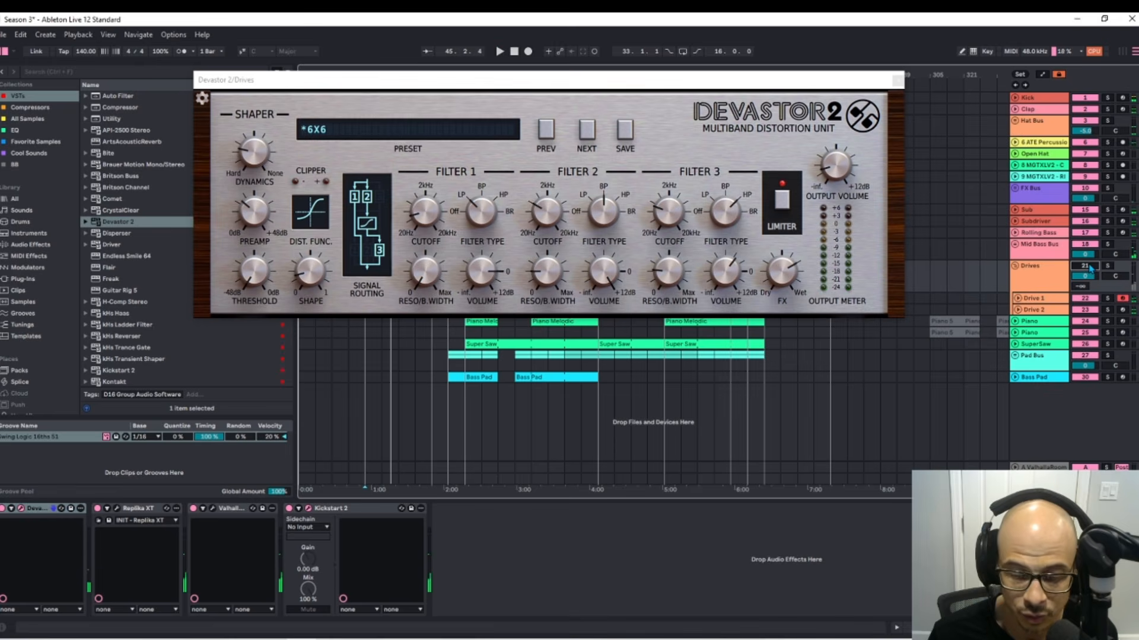
key("space")
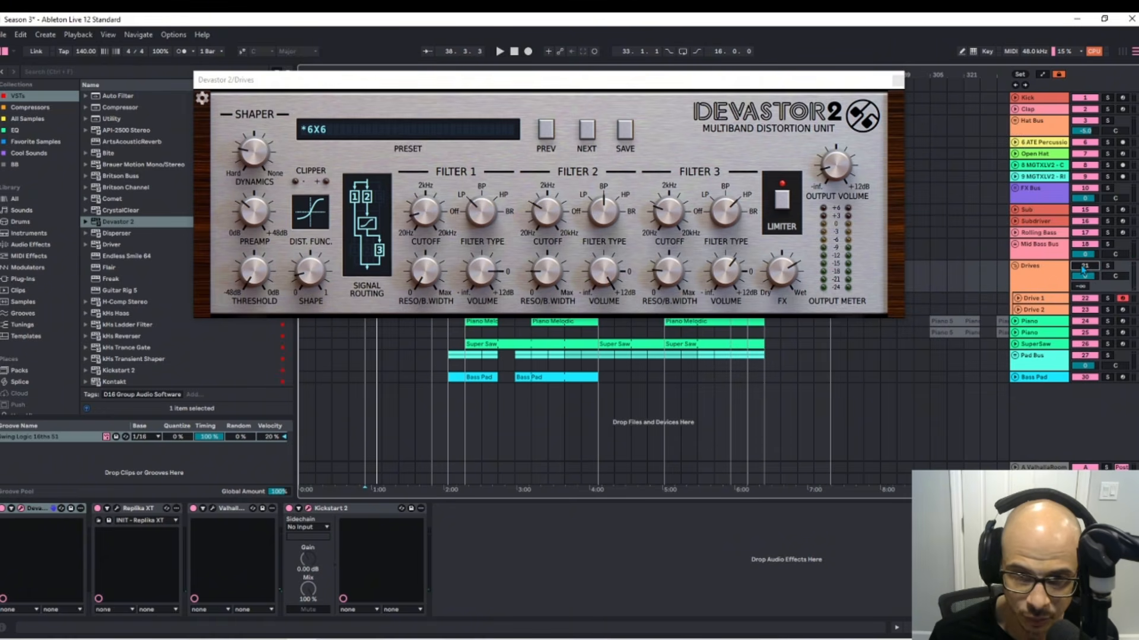
left_click(1084, 267)
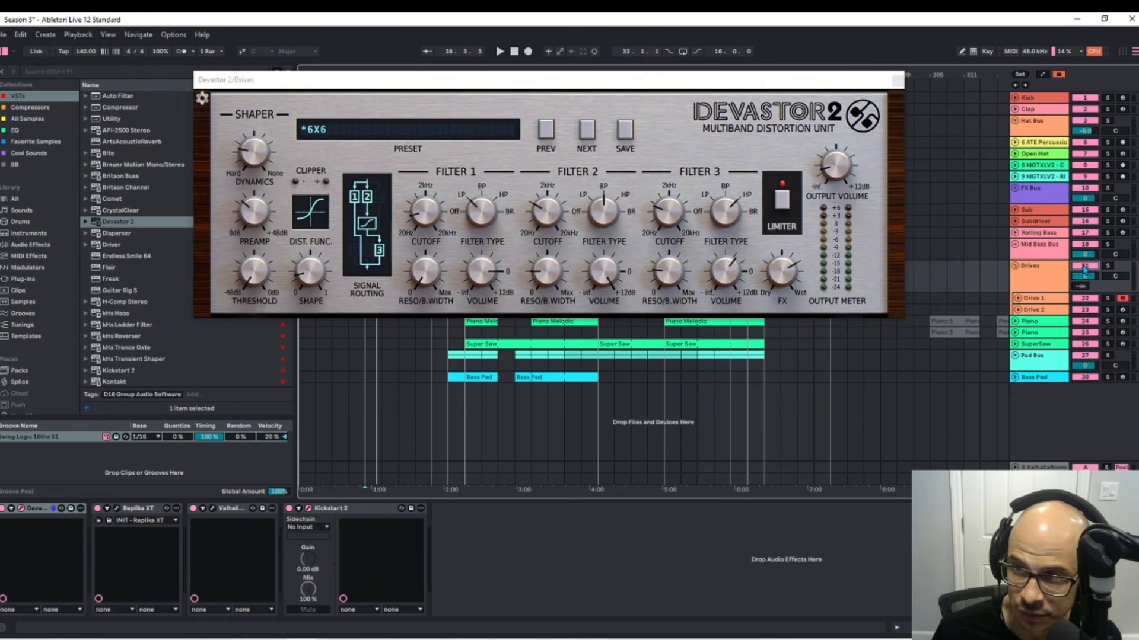
key("space")
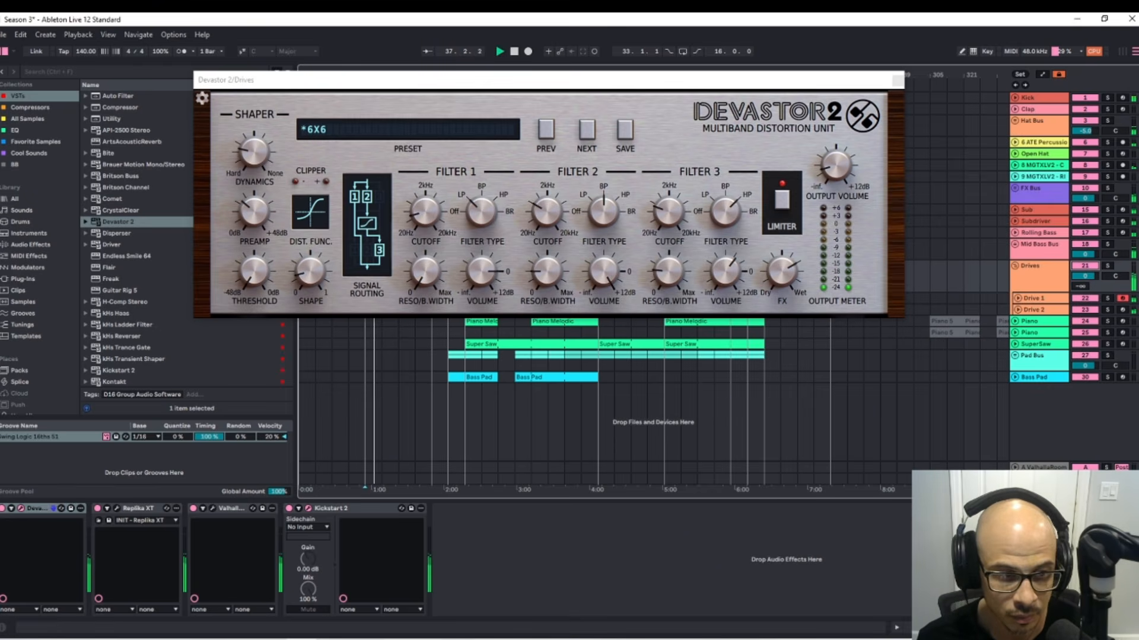
- Lower the Drives group's volume to -3.0 dB and close the Devastor 2 window
left_click_drag(1085, 276, 1084, 294)
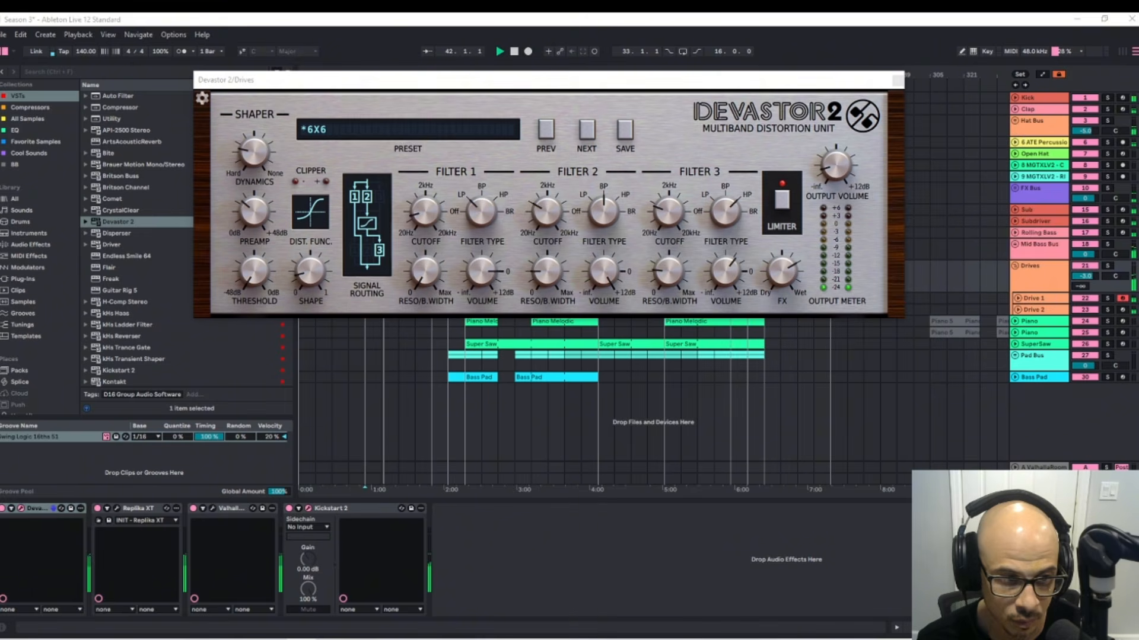
left_click(899, 89)
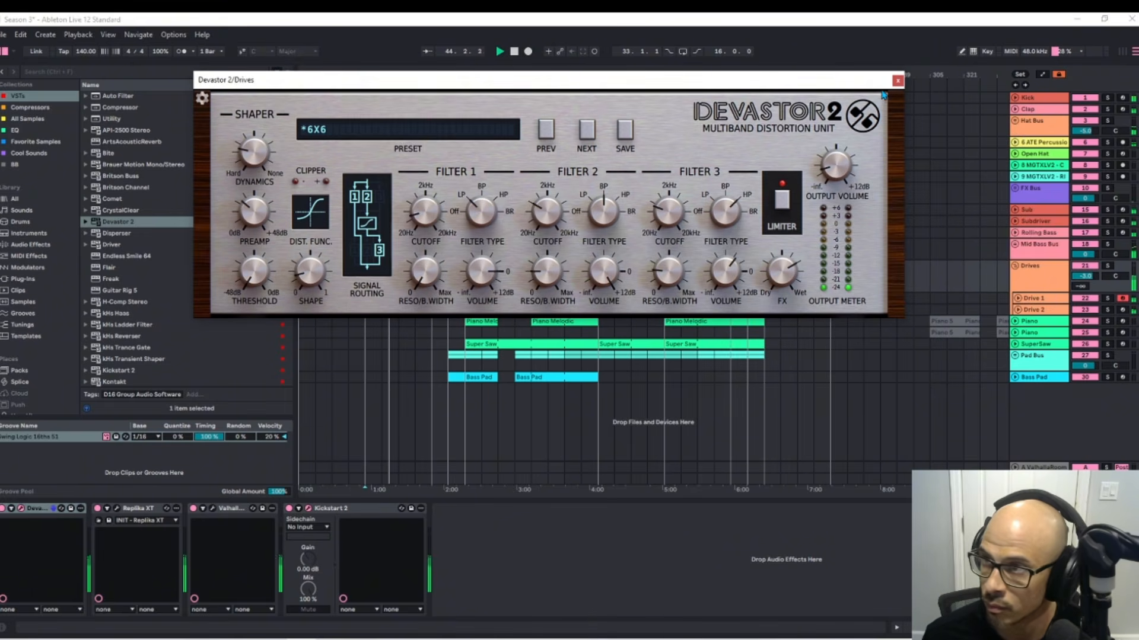
left_click(897, 86)
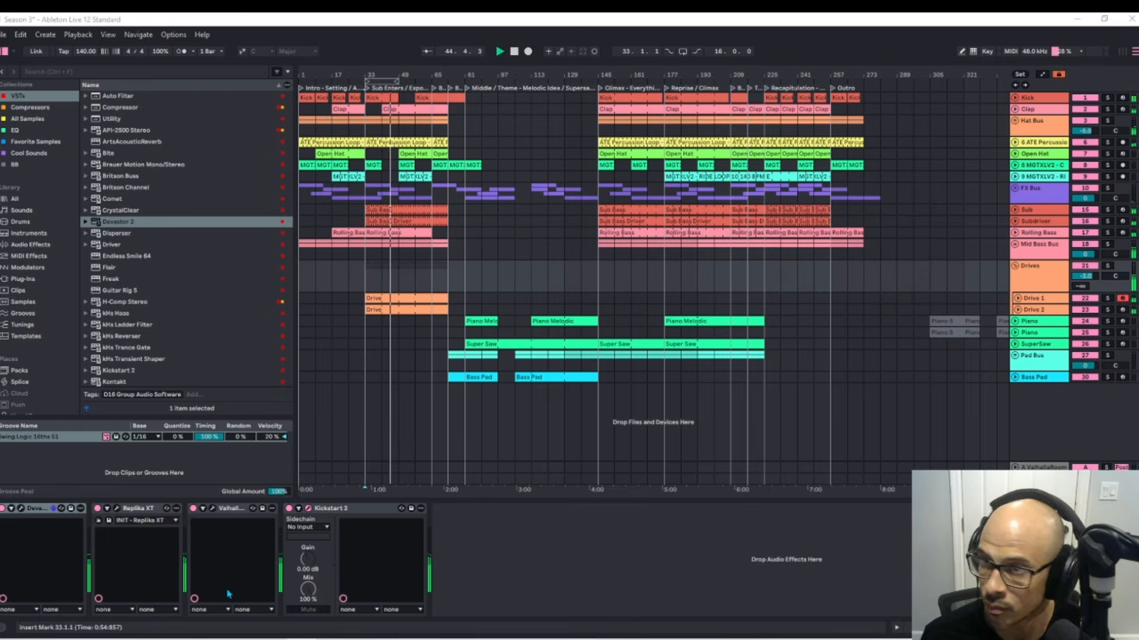
- Collapse all the devices in the Drives group's effect chain and stop playback
double_click(47, 508)
double_click(48, 508)
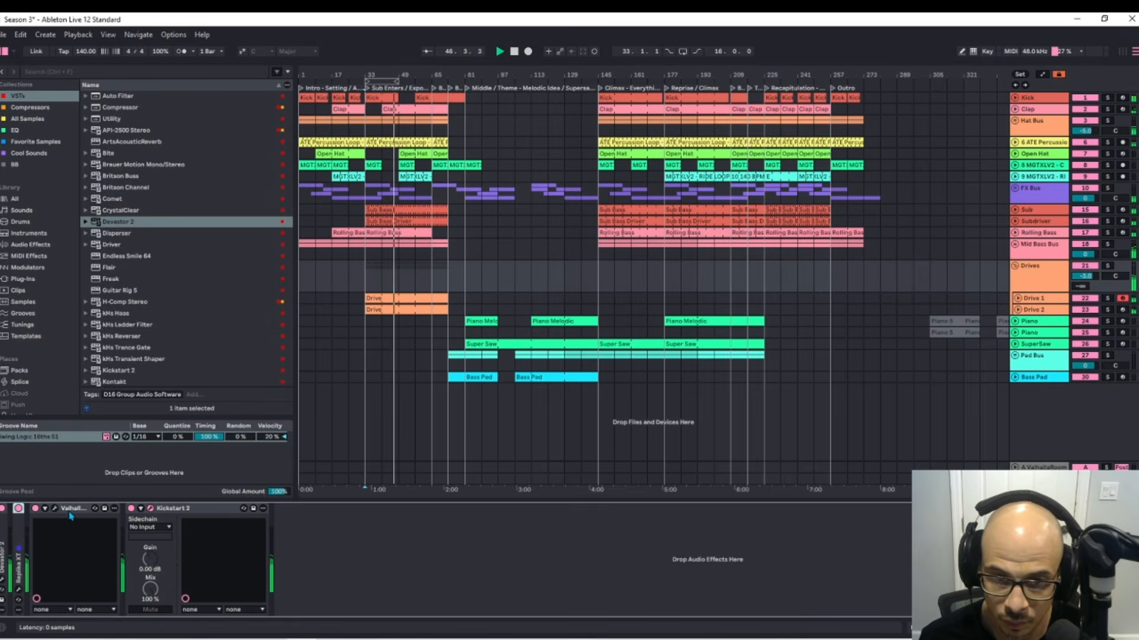
double_click(73, 510)
double_click(108, 510)
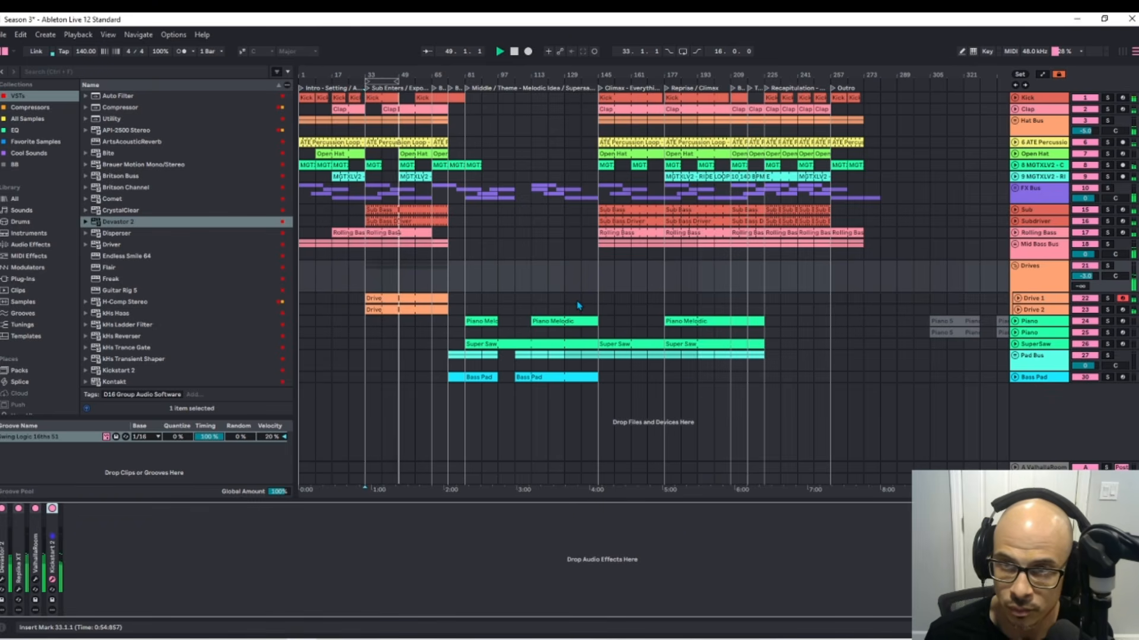
key("space")
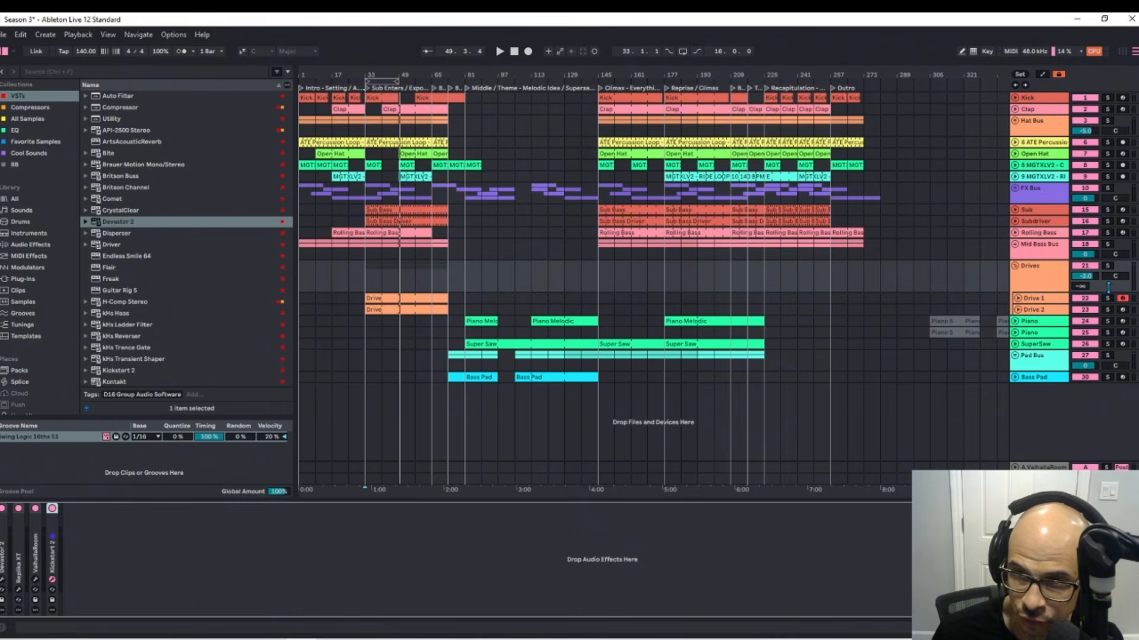
- Add Britson Buss ahead of Devastor 2 on the Drives group, open it and turn on its FAT option
left_click(1033, 268)
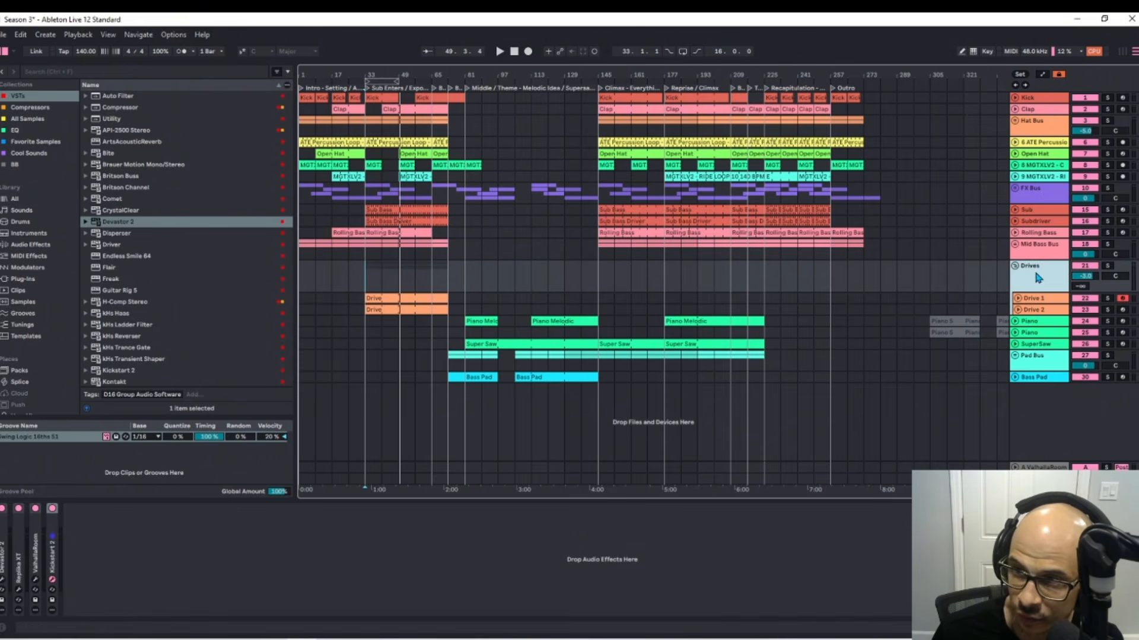
left_click(129, 177)
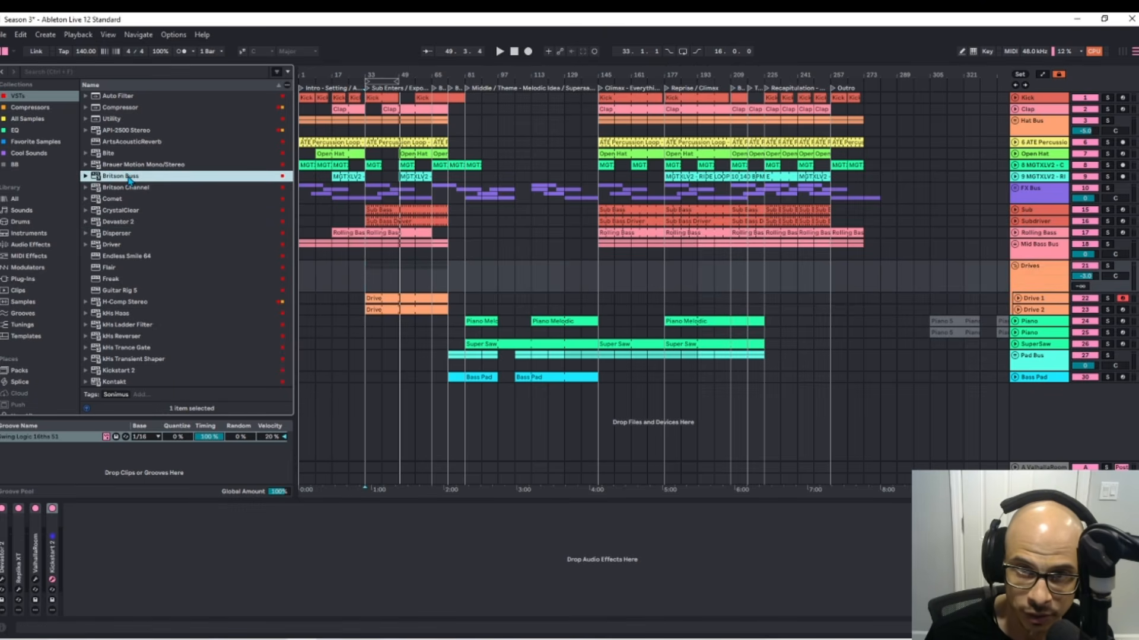
left_click_drag(143, 181, 1, 569)
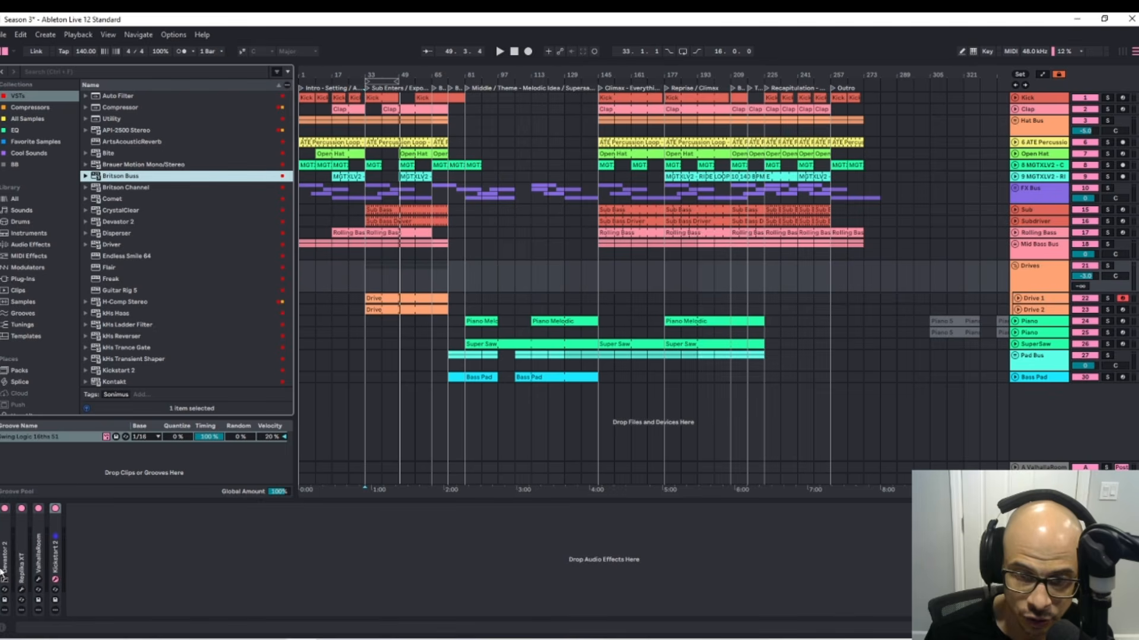
left_click_drag(23, 492, 21, 504)
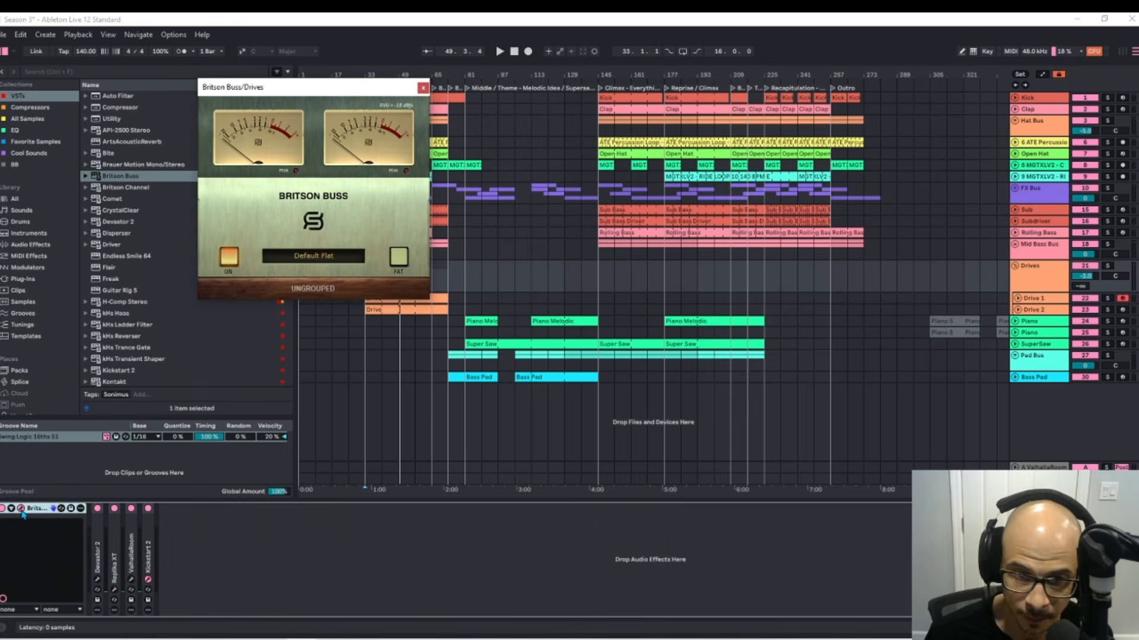
left_click(399, 257)
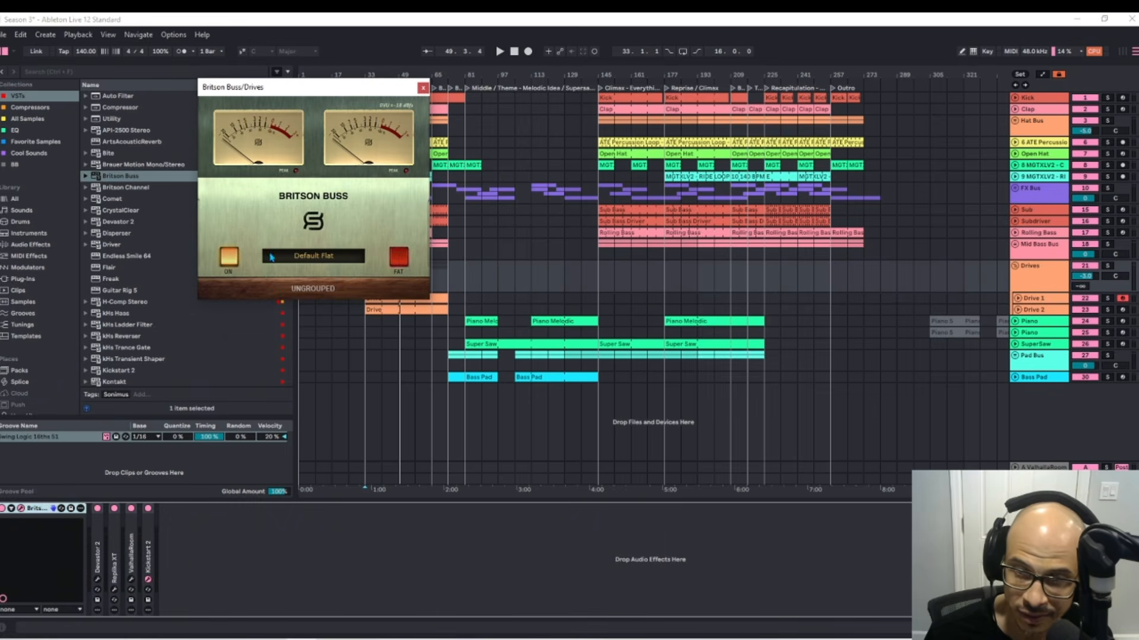
- Play the mix from bar 33, compare it with Britson Buss off and on, and close and collapse the device
key("space")
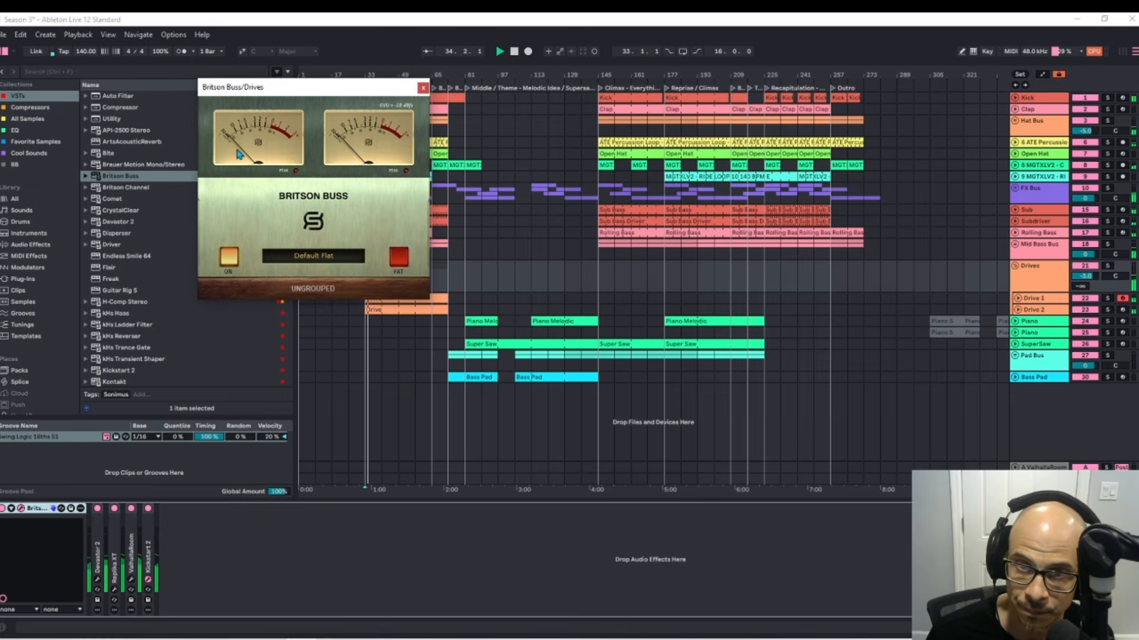
left_click(234, 259)
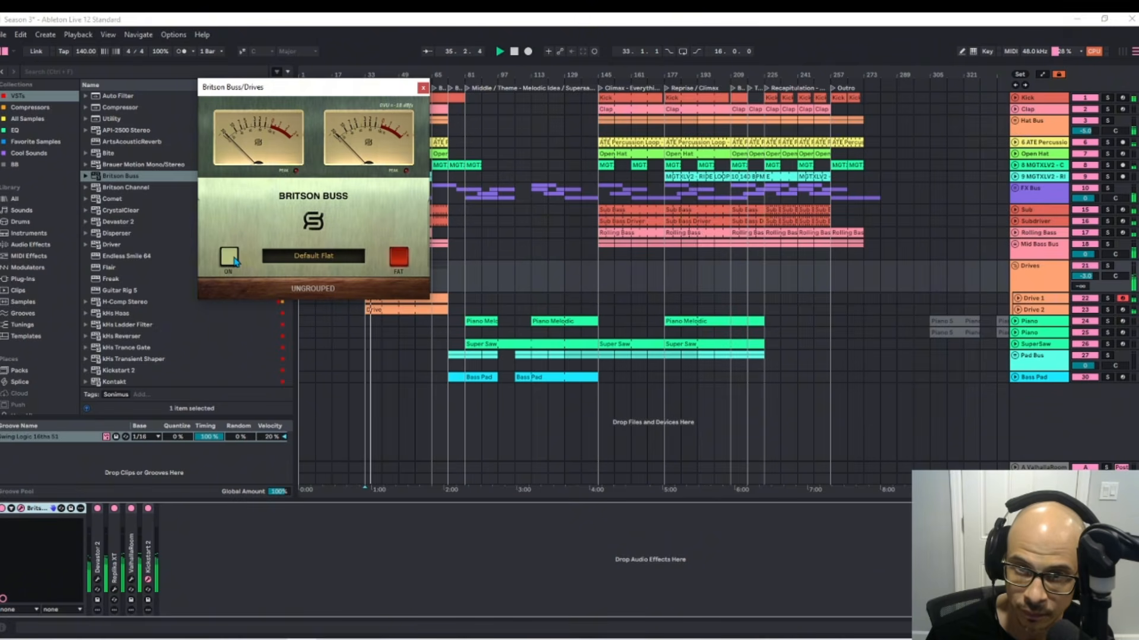
left_click(234, 260)
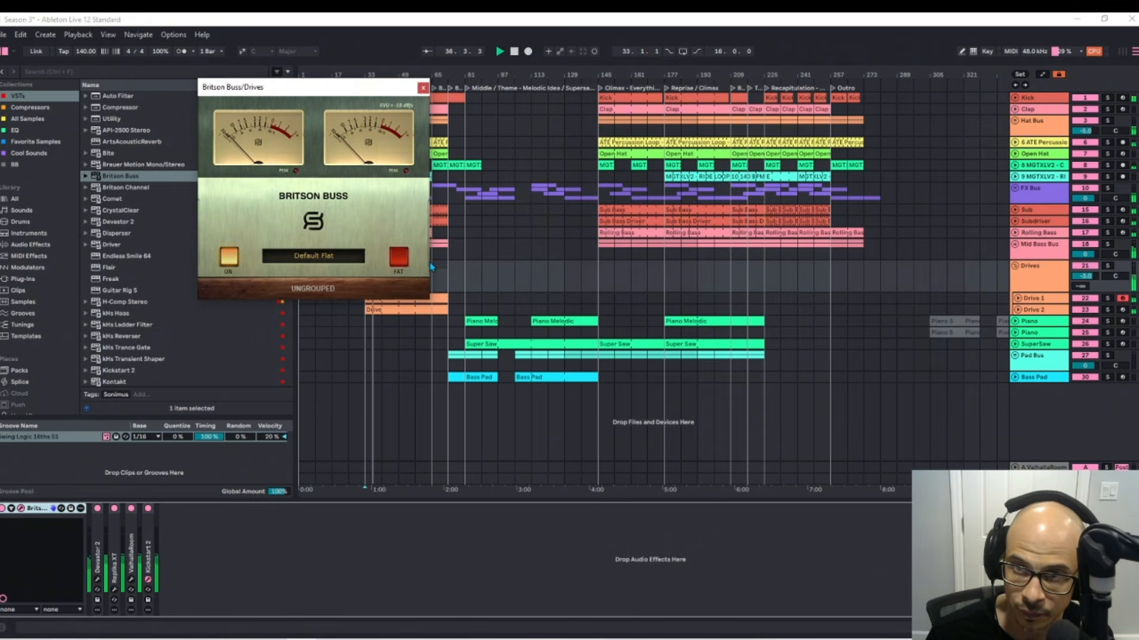
left_click(422, 88)
double_click(36, 508)
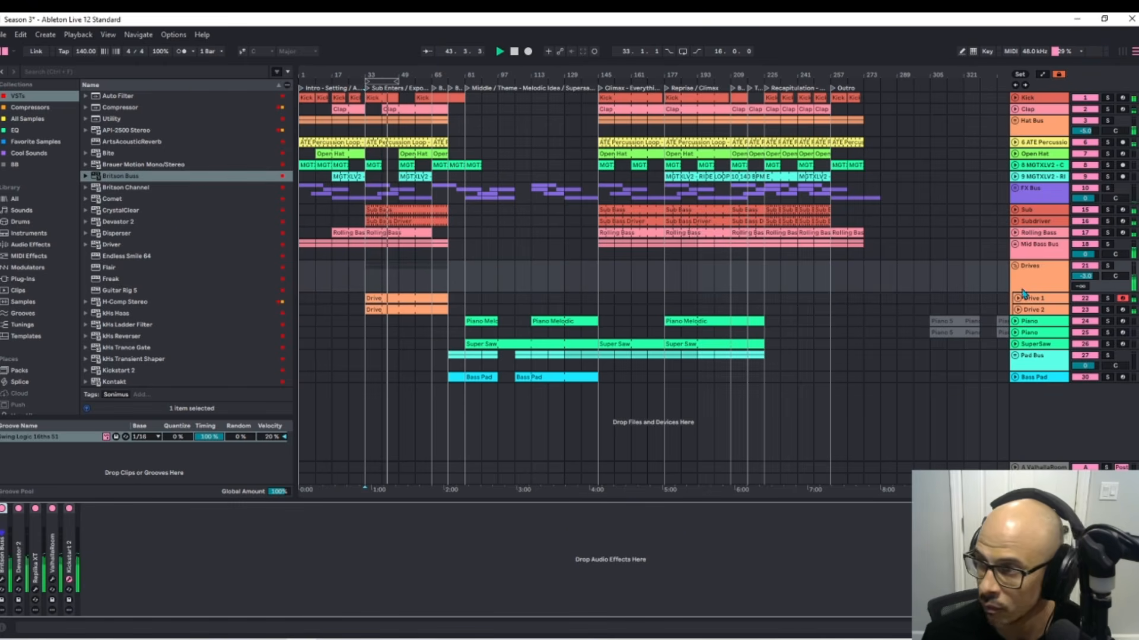
- Add Vertigo VSC-2 between ValhallaRoom and Kickstart 2 on the Drives group and fold the group's tracks
scroll(179, 312, "down", 3)
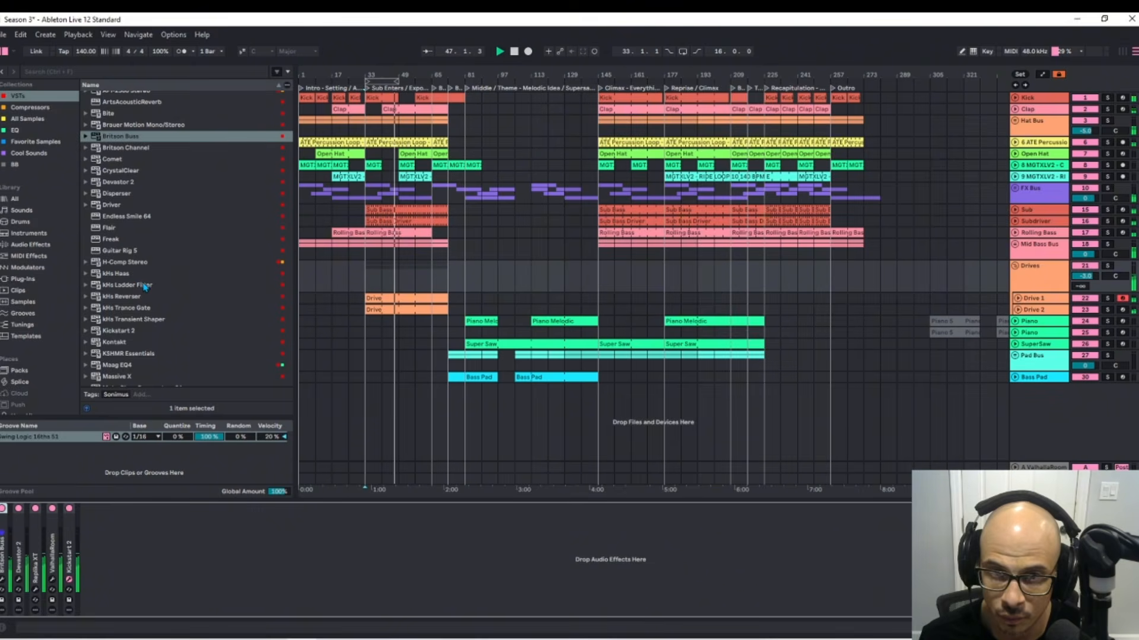
left_click(1038, 300)
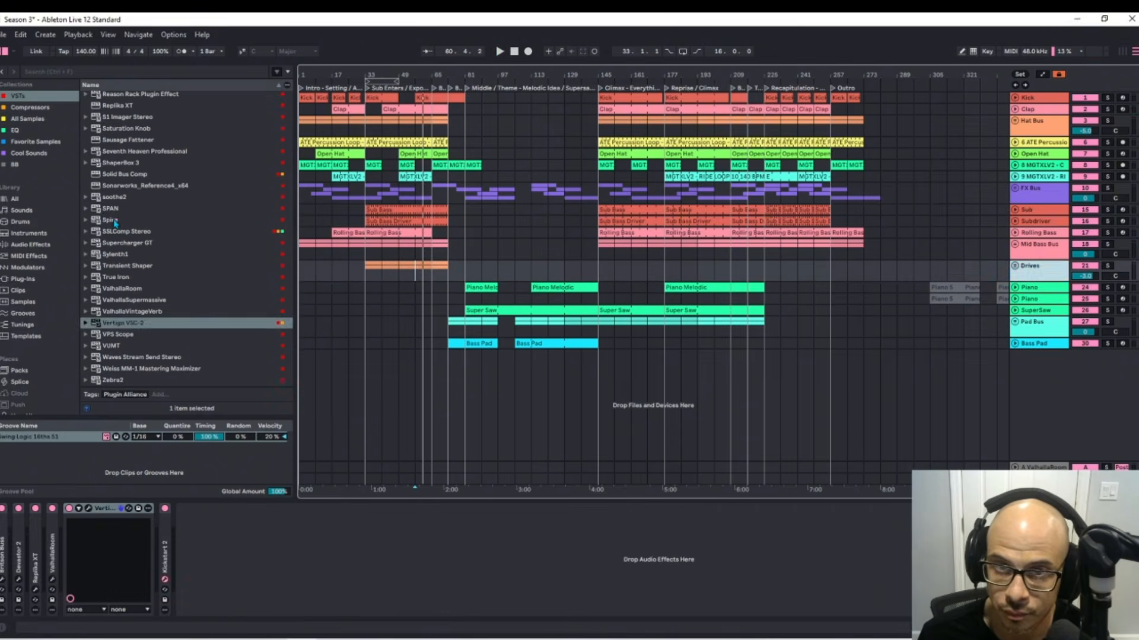
- Create a new track with the Spire synth and browse its user preset library to Metta & Glyde Signature Sound V4
left_click_drag(110, 220, 470, 394)
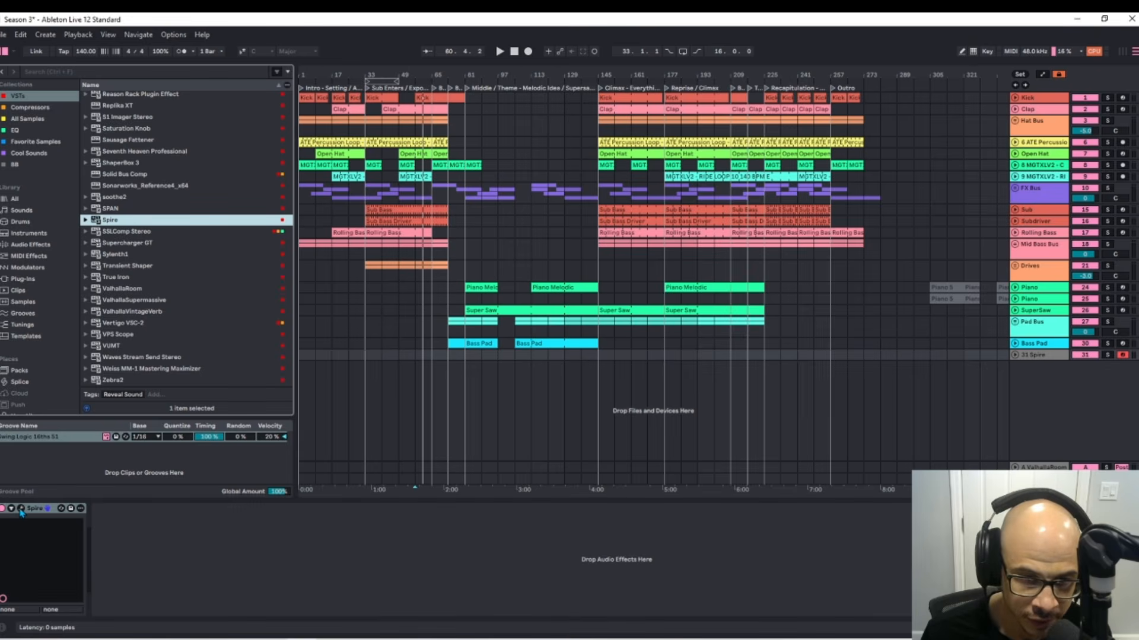
left_click(23, 509)
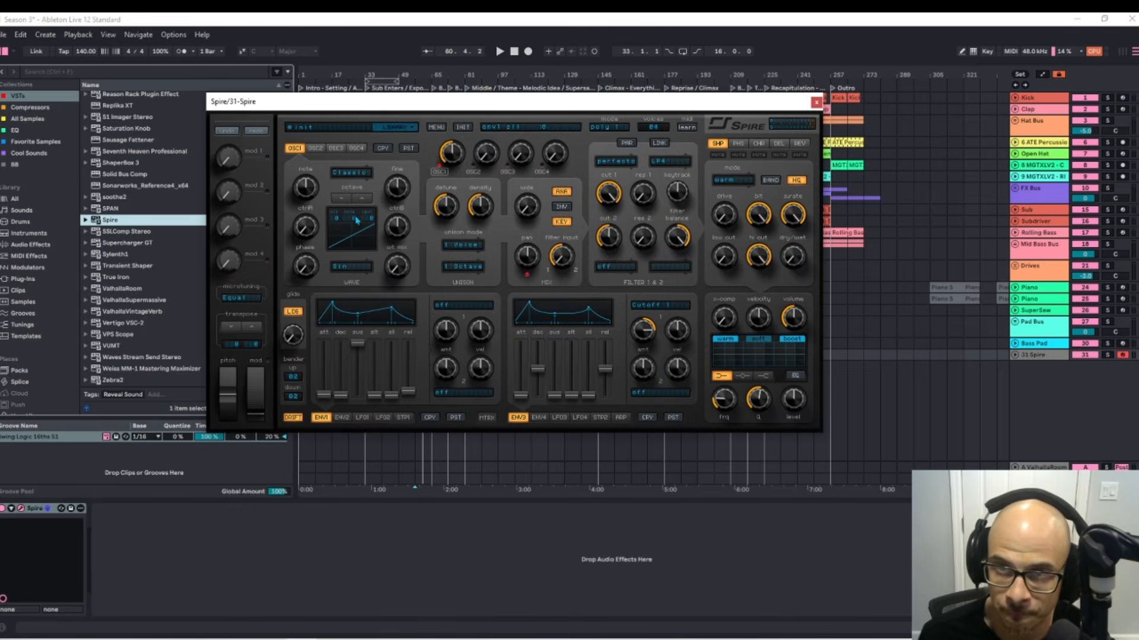
left_click(356, 126)
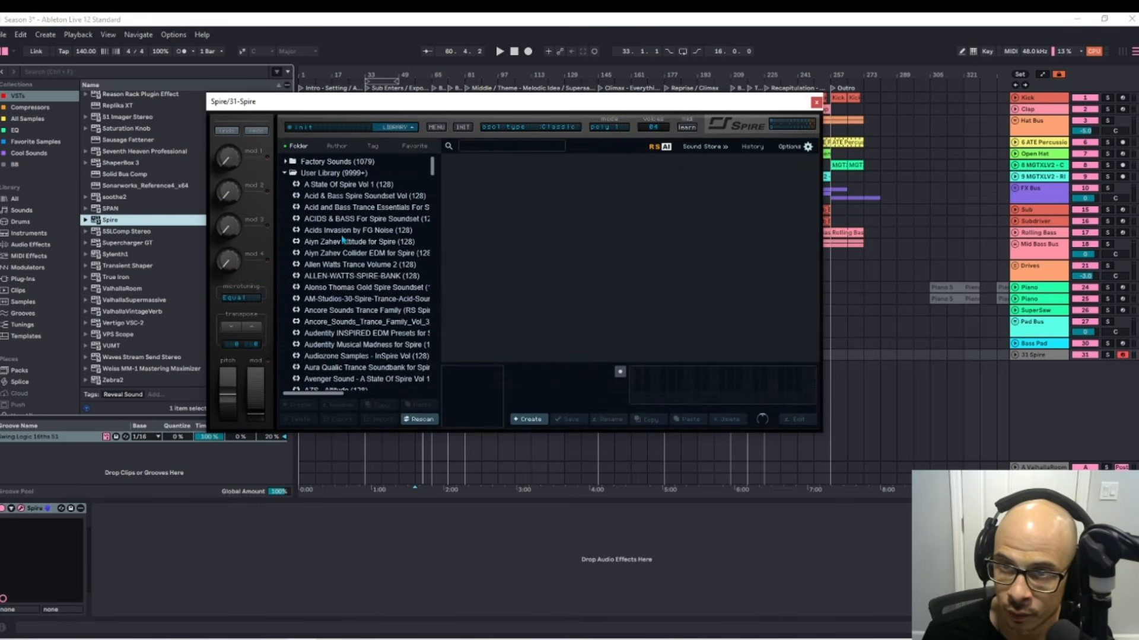
scroll(342, 240, "down", 15)
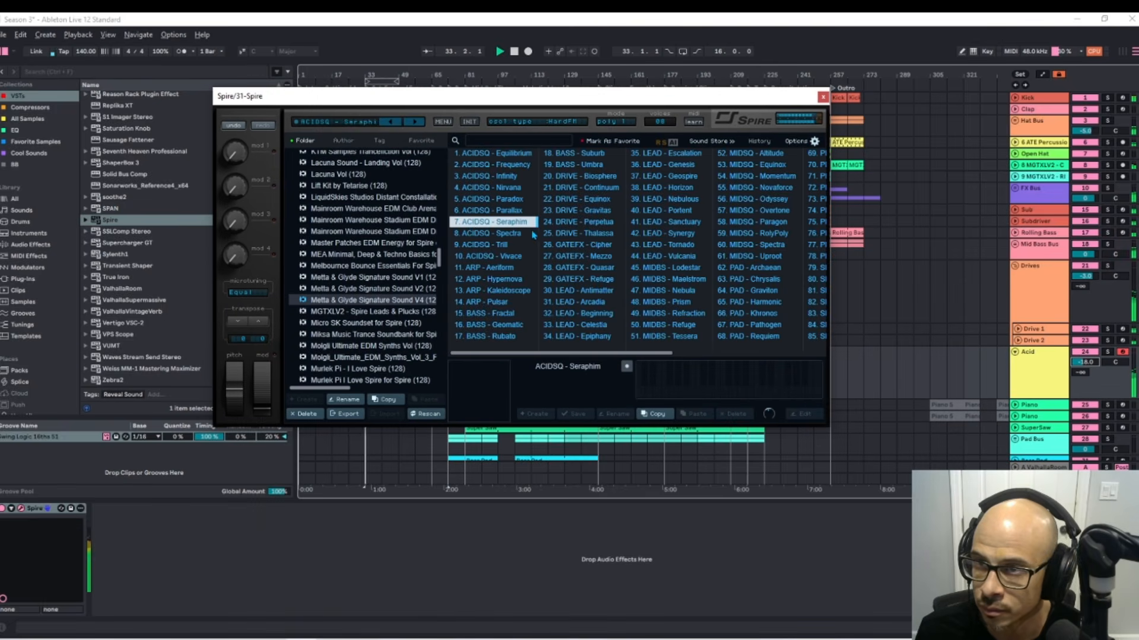
- Audition the Seraphim, Trill, Aeriform and Equilibrium presets from the V4 bank against the mix, sweeping the mod wheel
left_click_drag(261, 403, 276, 350)
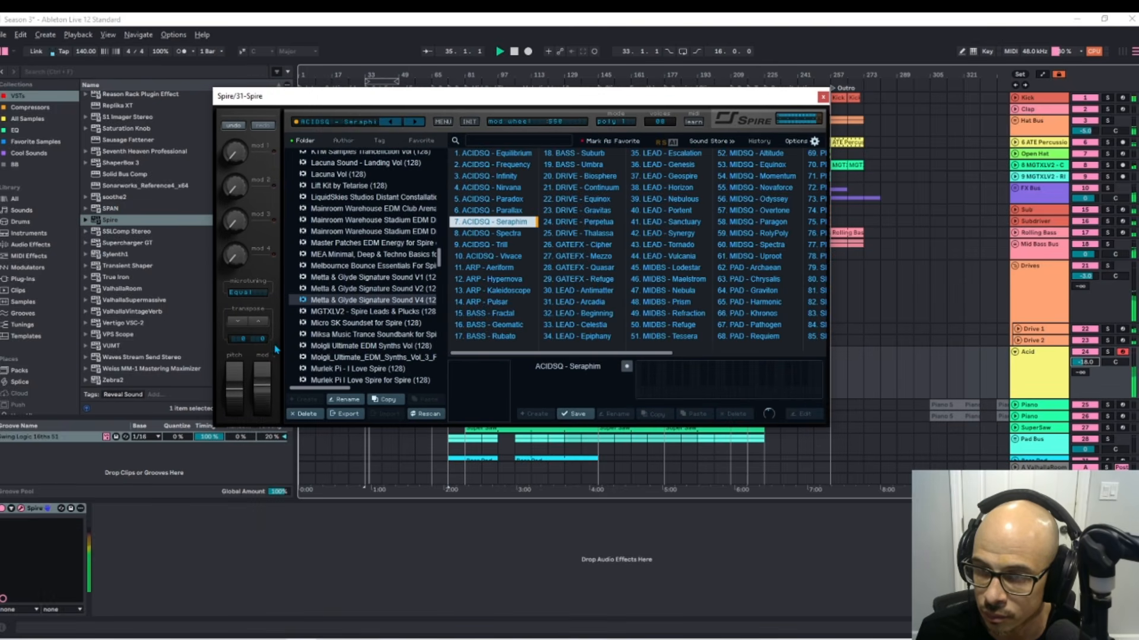
left_click(461, 242)
mouse_move(263, 380)
left_mouse_down()
mouse_move(270, 322)
mouse_move(264, 397)
left_mouse_up()
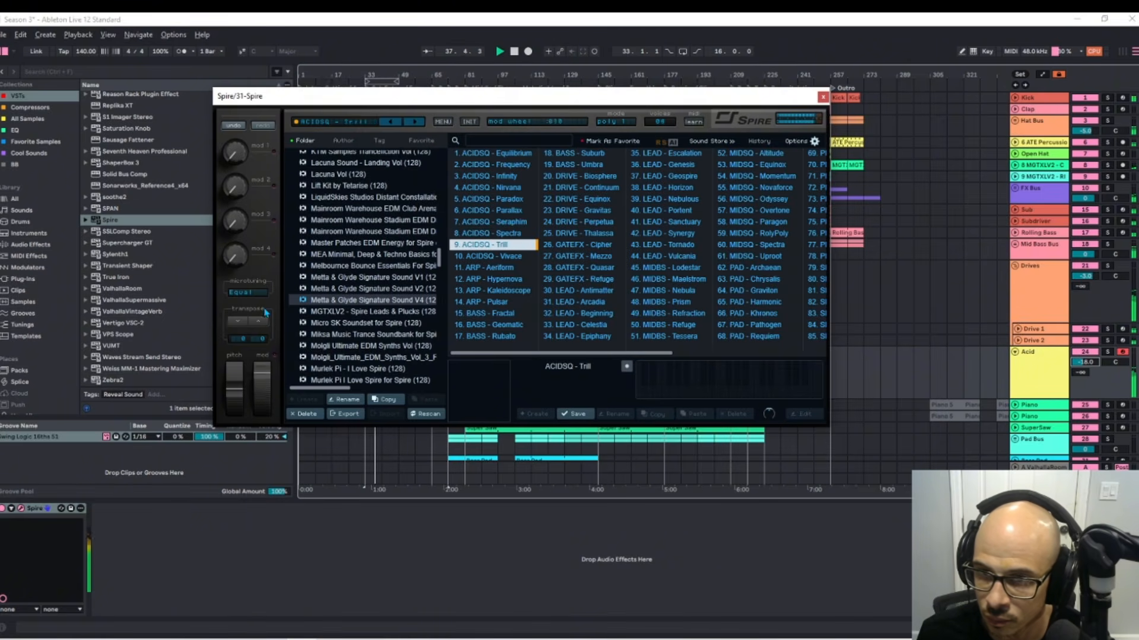
left_click(492, 267)
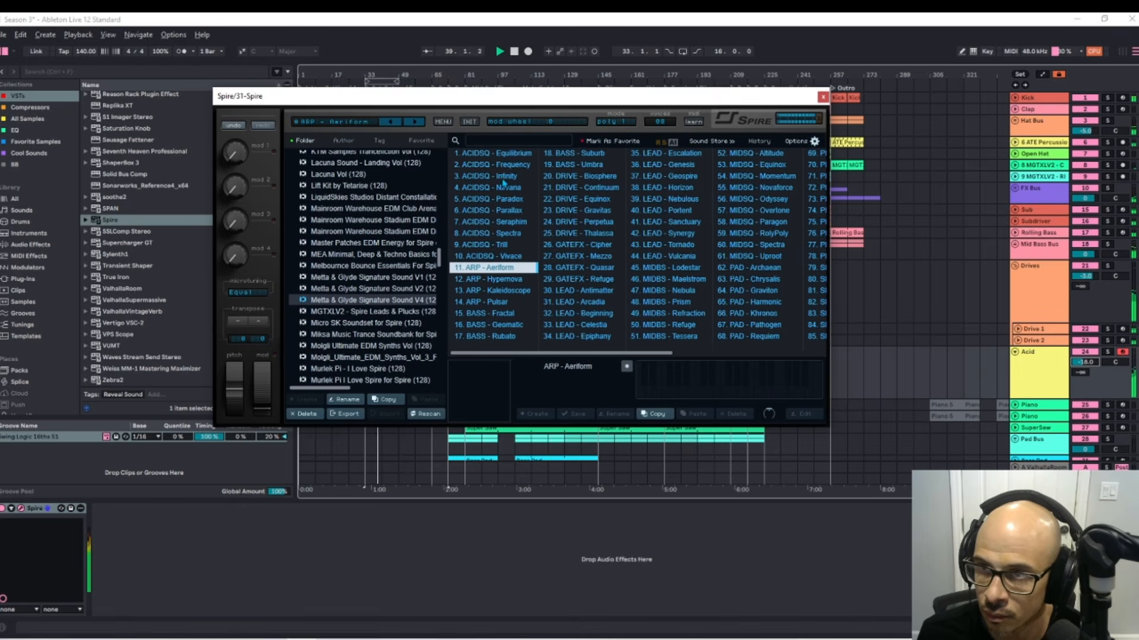
left_click(507, 156)
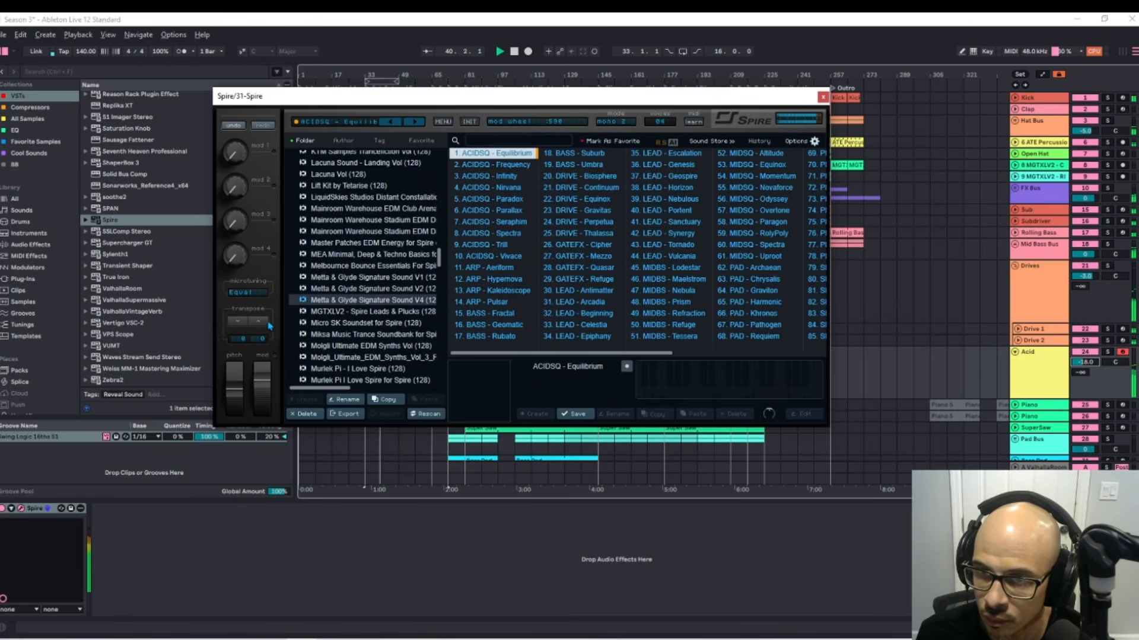
- Audition the ACID SEQ presets Darkness and Drive It from Metta & Glyde Signature Sound V2 from bar 33, sweeping the mod wheel
left_click(356, 289)
left_click(503, 165)
key("space")
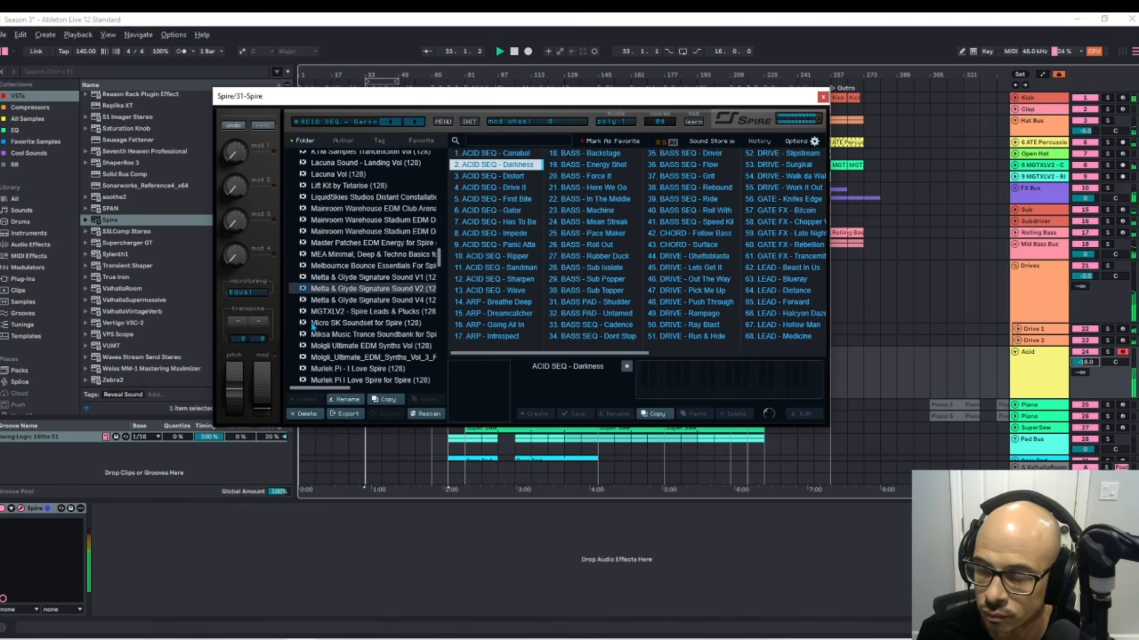
left_click_drag(259, 403, 265, 344)
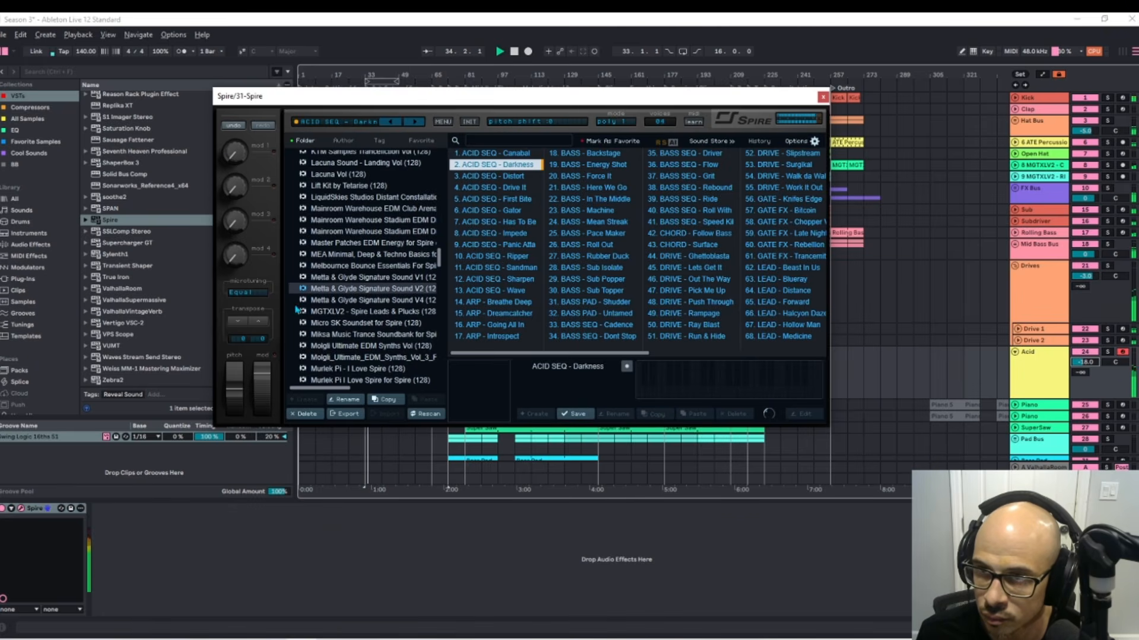
left_click(494, 189)
left_click_drag(261, 394, 263, 365)
left_click_drag(289, 329, 289, 354)
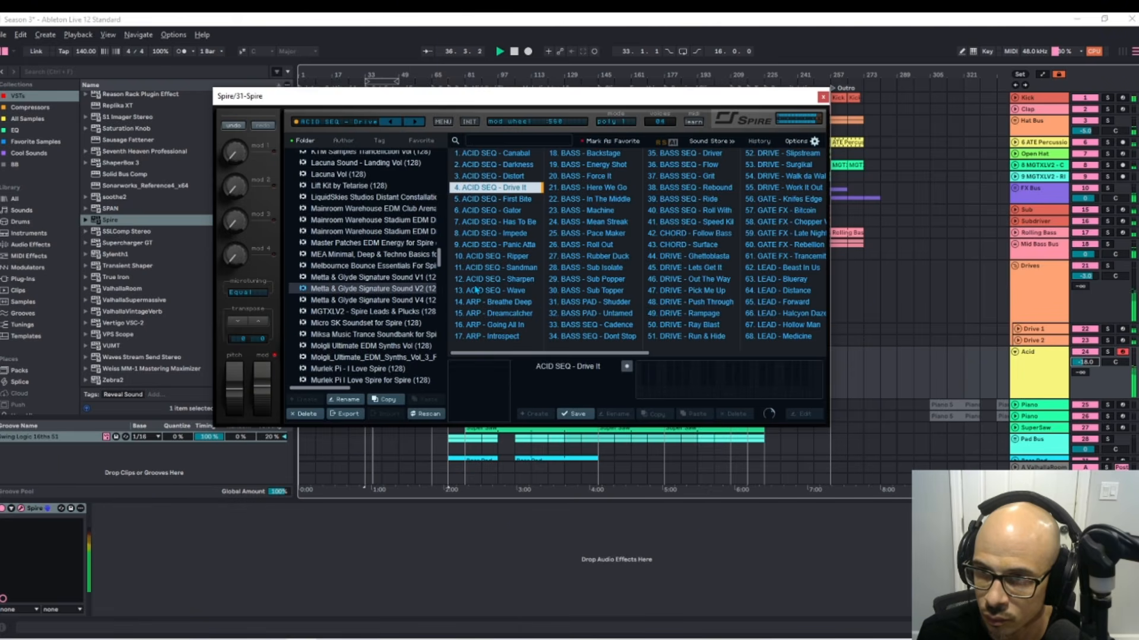
- Load the ACID SEQ - Has To Be preset and sweep Spire's mod wheel while the mix plays
left_click(492, 225)
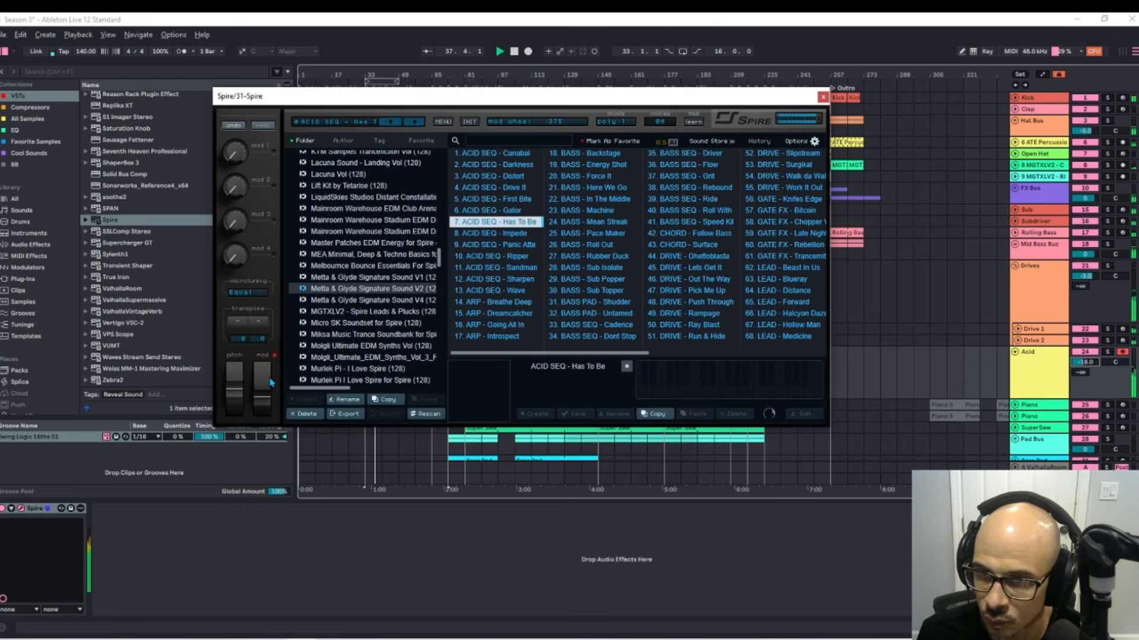
left_click_drag(271, 383, 275, 306)
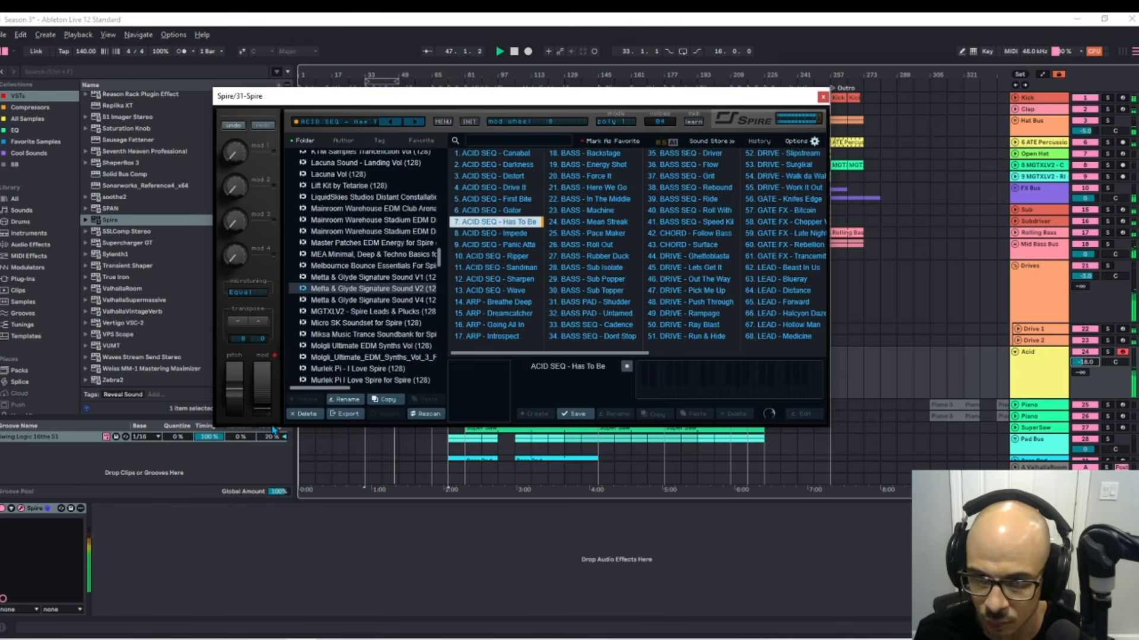
left_click_drag(274, 410, 273, 394)
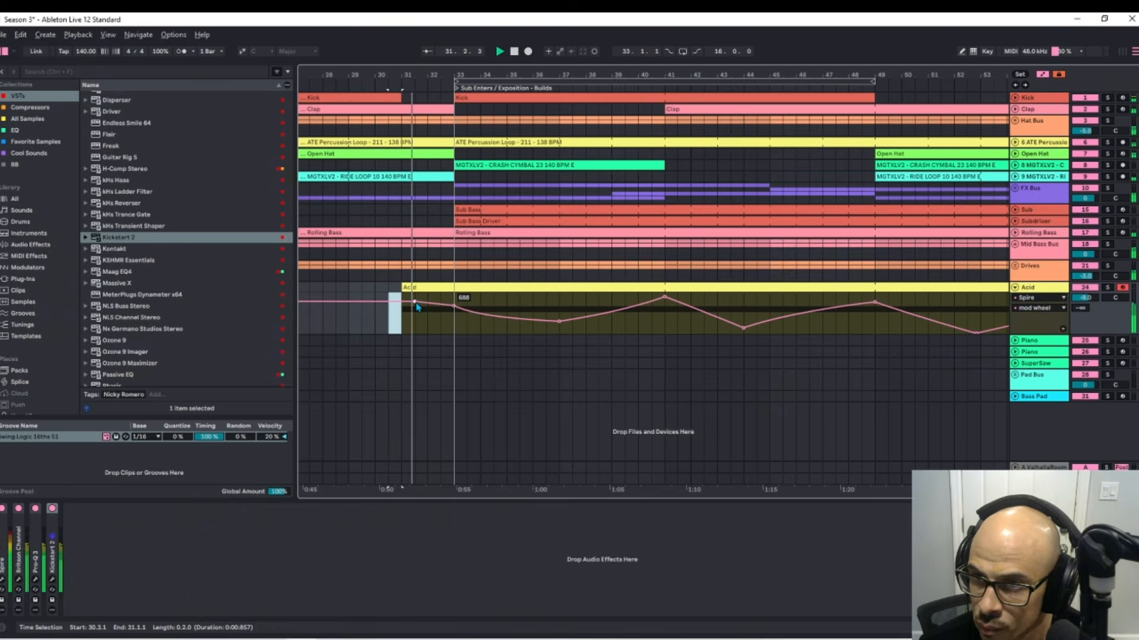
- Reshape the Acid track's mod wheel automation to rise from 0 at bar 31 to the bar 33 breakpoint, using an enlarged lane
left_click_drag(415, 303, 453, 306)
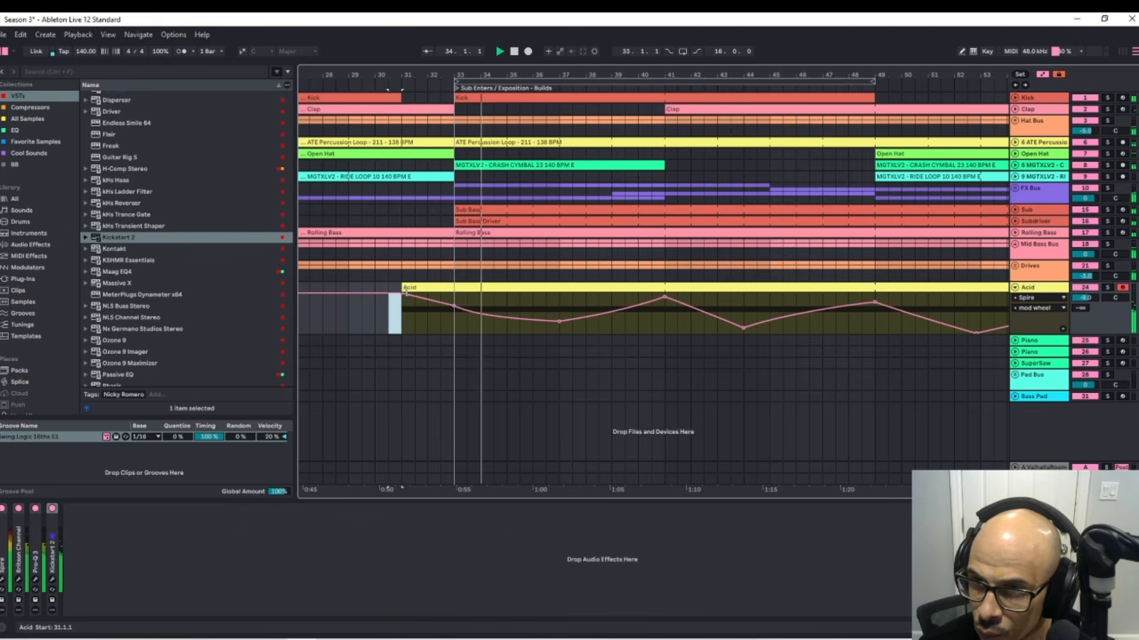
key("Delete")
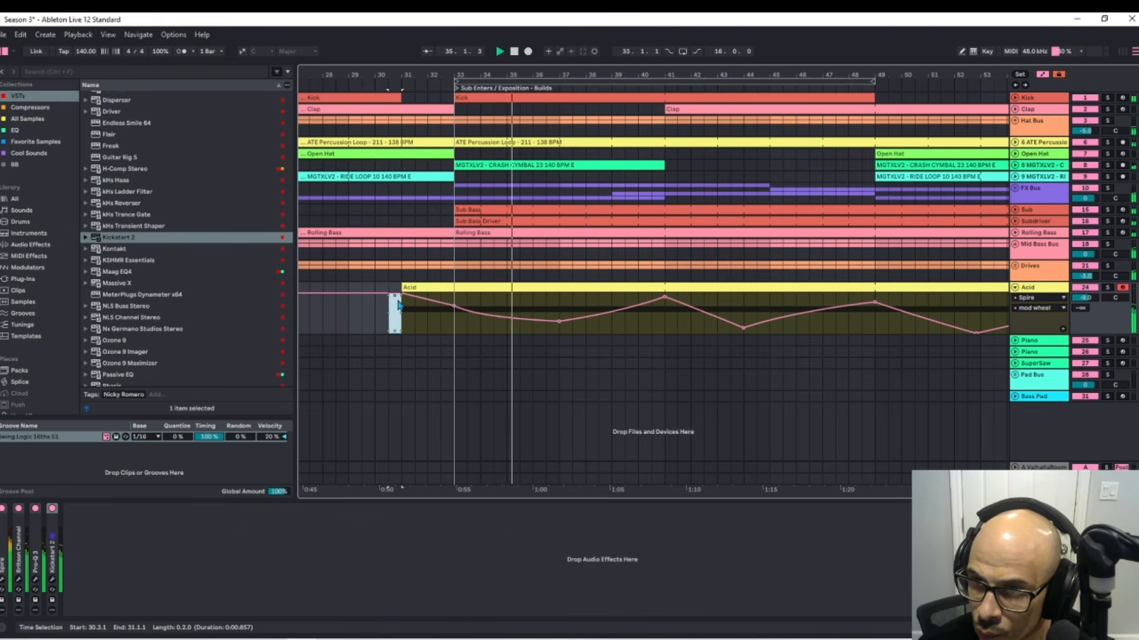
left_click(412, 316)
key("h")
key("a")
key("a")
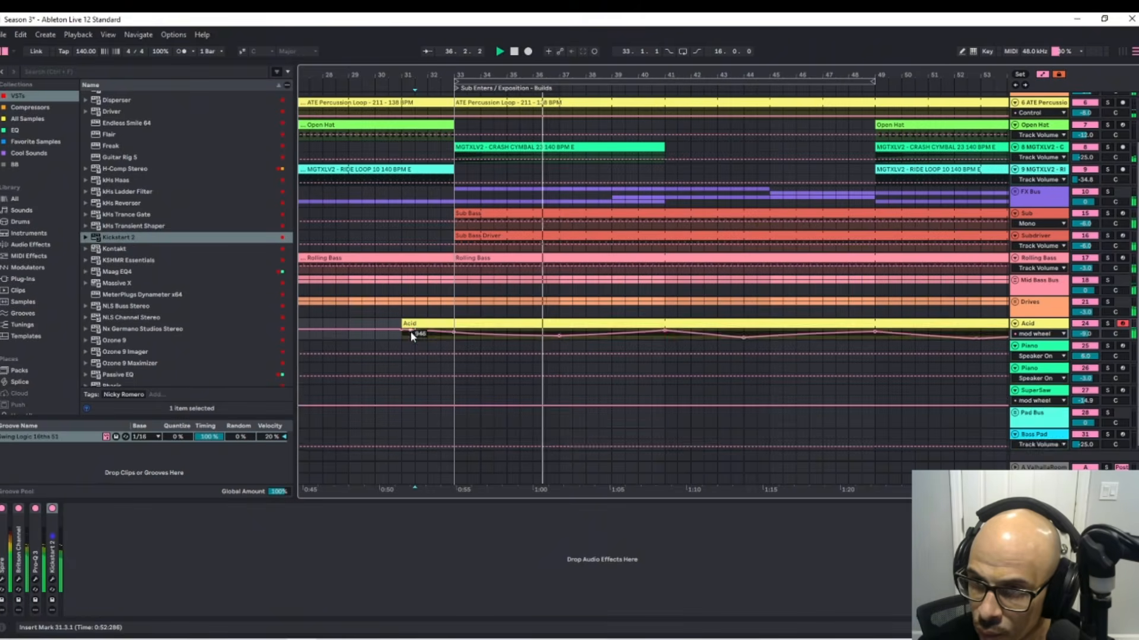
left_click(388, 356)
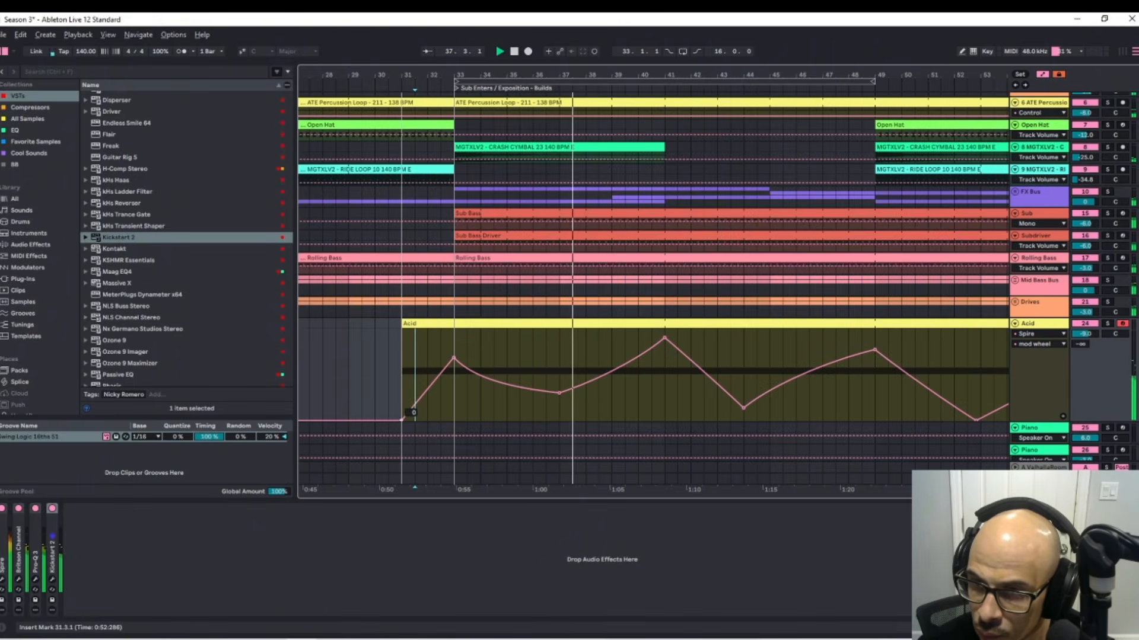
- Hide the automation lanes and split the Acid clip at bar 33
key("a")
scroll(459, 249, "left", 3)
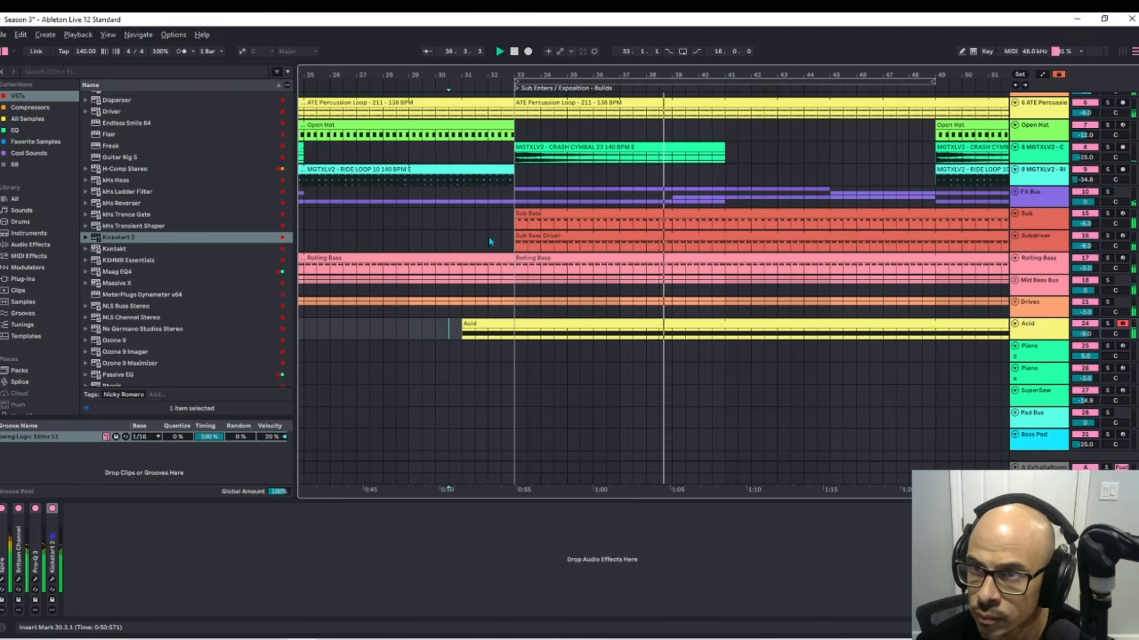
scroll(475, 278, "up", 3)
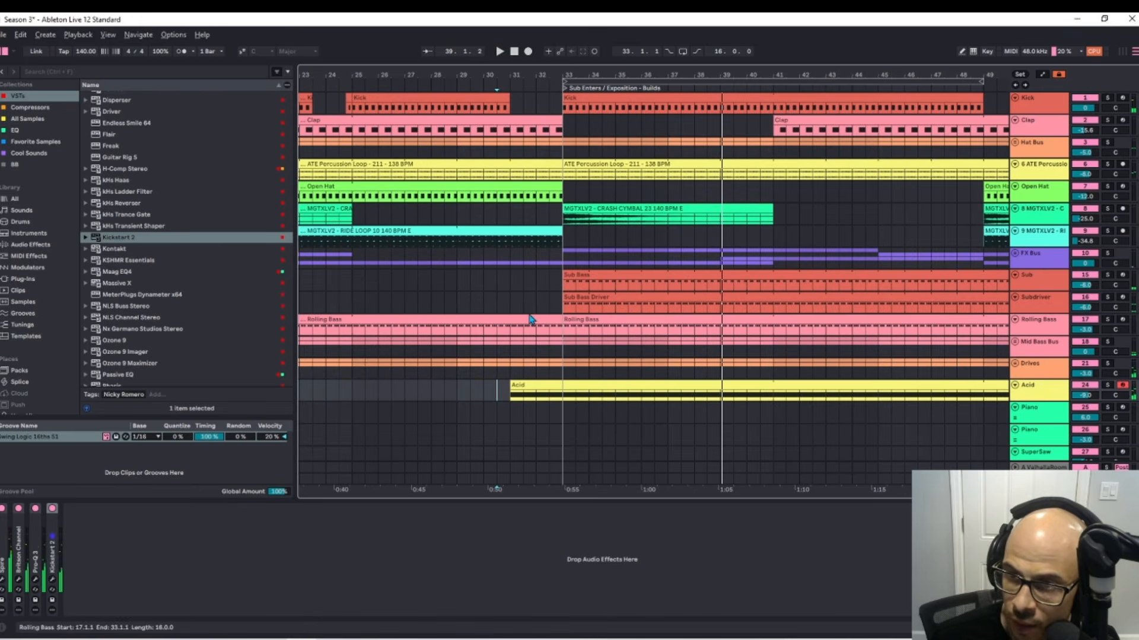
left_click(566, 409)
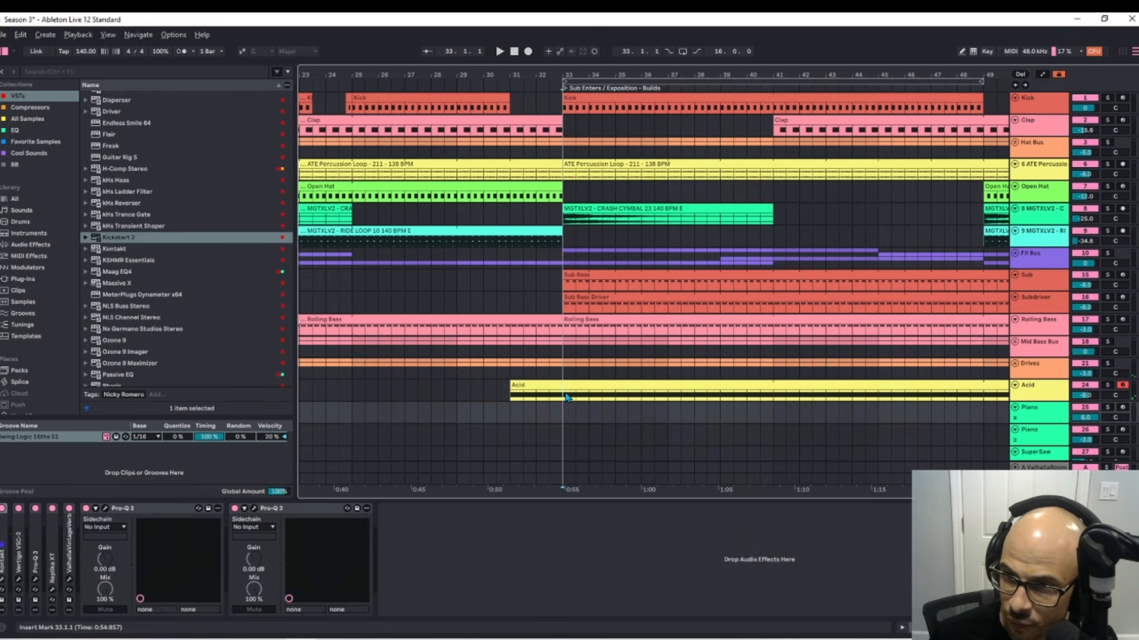
left_click(565, 398)
left_click(553, 396)
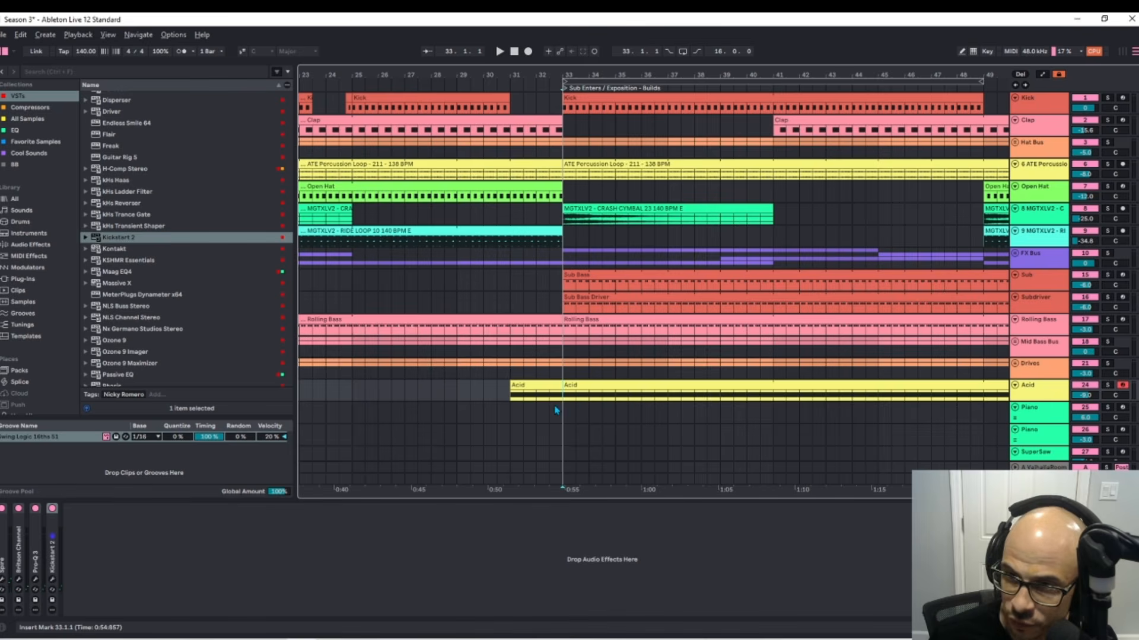
- Trim the Acid clip's start to bar 32 and end the kick, clap, percussion, Rolling Bass and Drive clips before the drop at bar 32
mouse_move(511, 387)
left_mouse_down()
mouse_move(534, 384)
mouse_move(510, 384)
left_mouse_up()
scroll(520, 382, "down", 1)
double_click(523, 349)
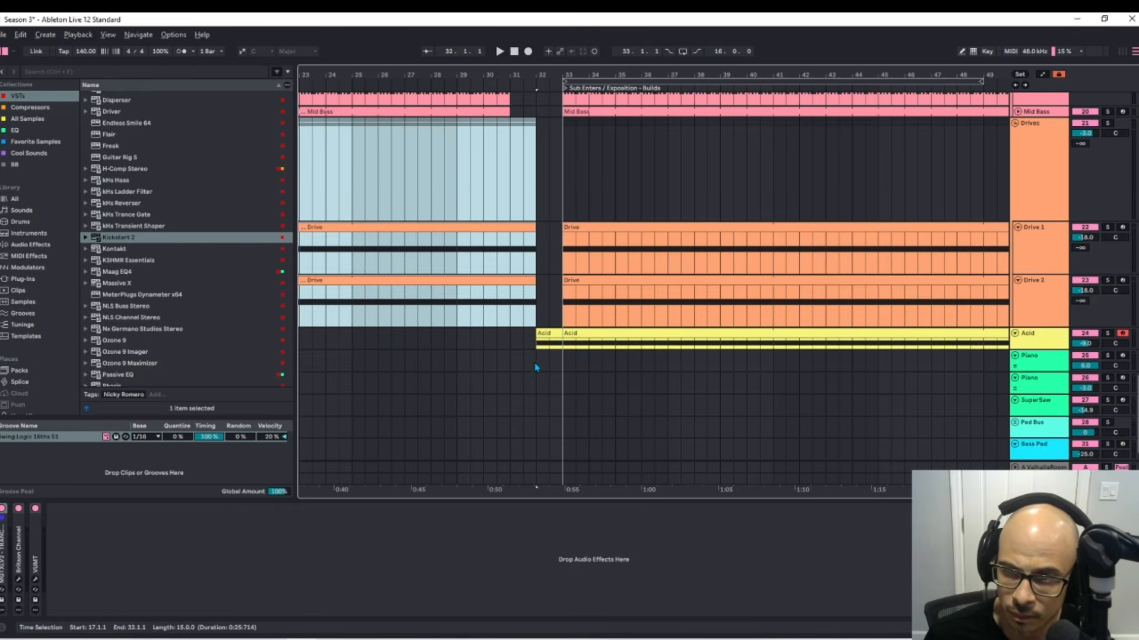
- Play the lead-in to the drop and extend the preceding Mid Bass clips to end at bar 32
scroll(491, 236, "up", 5)
left_click(472, 320)
key("space")
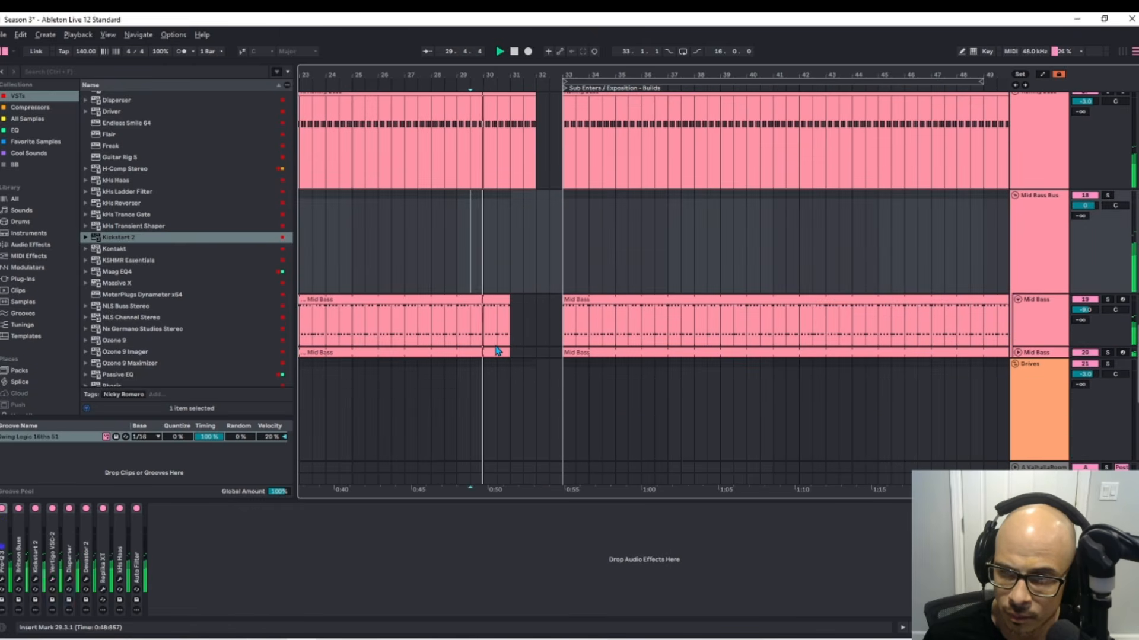
left_click(498, 326)
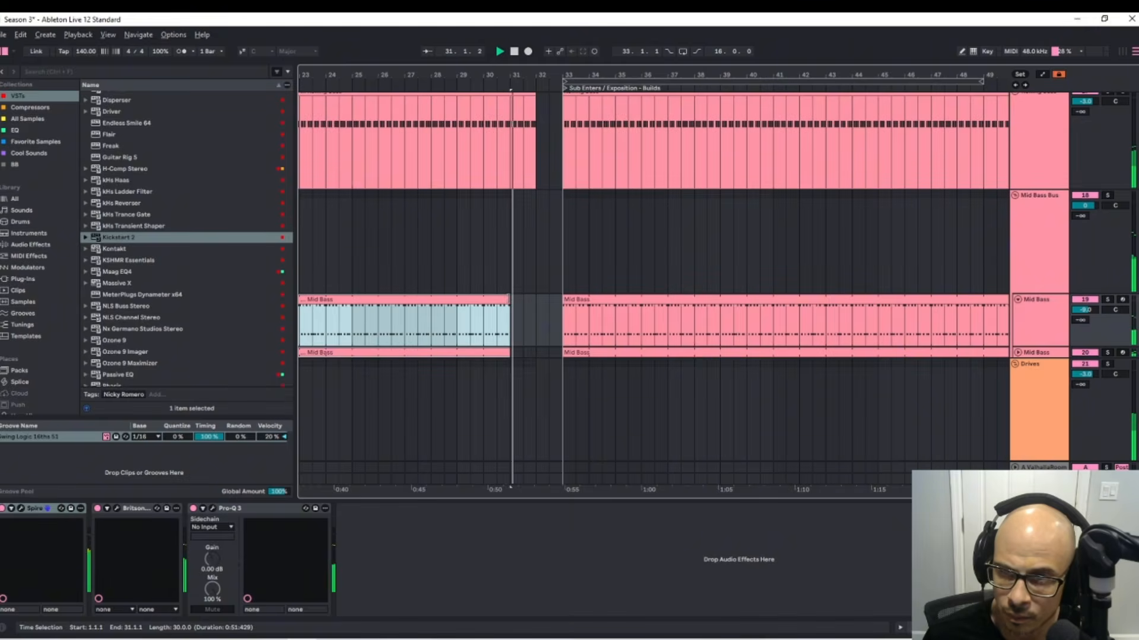
scroll(535, 355, "down", 8)
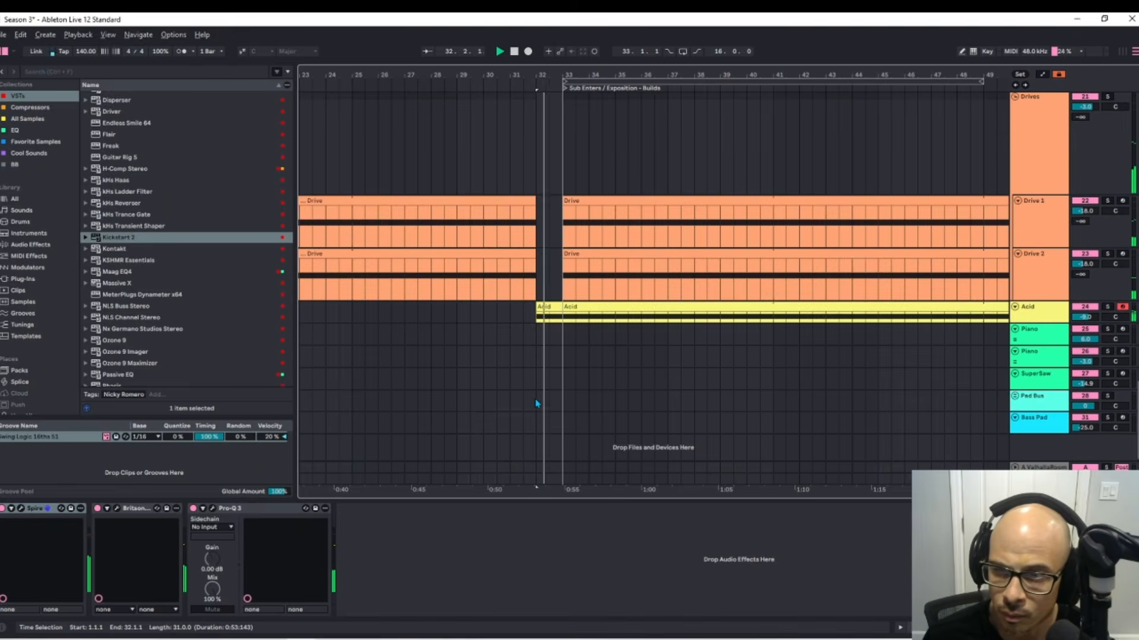
- Extend the hat clips and the SWEEP UP 30 clip before the drop to end at bar 32
scroll(536, 403, "up", 10)
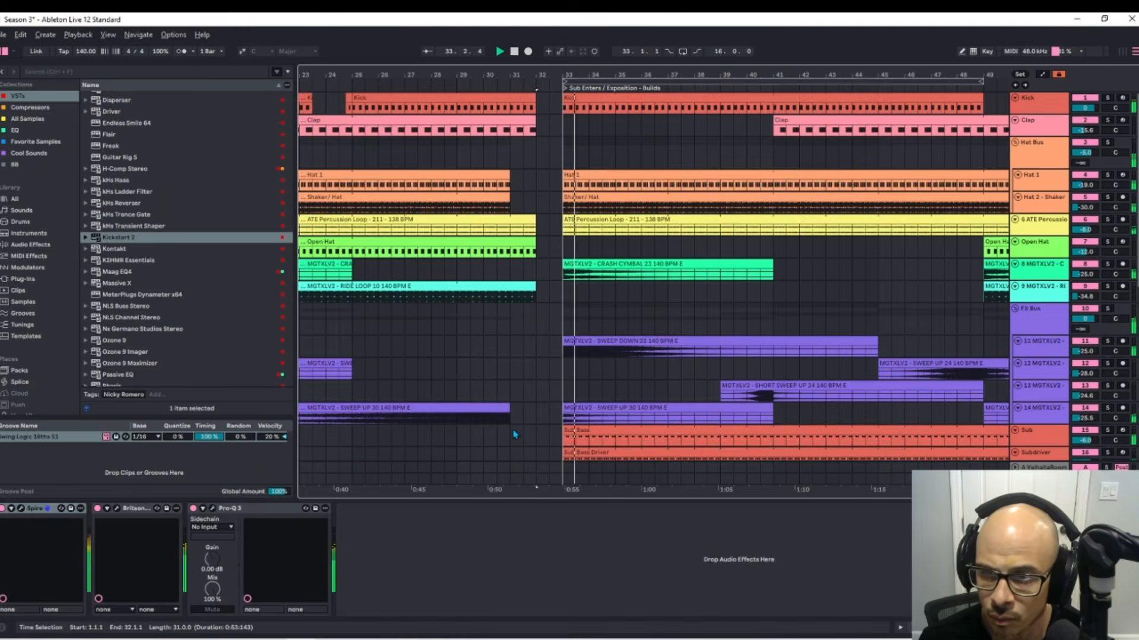
scroll(513, 415, "down", 3)
left_click(509, 330)
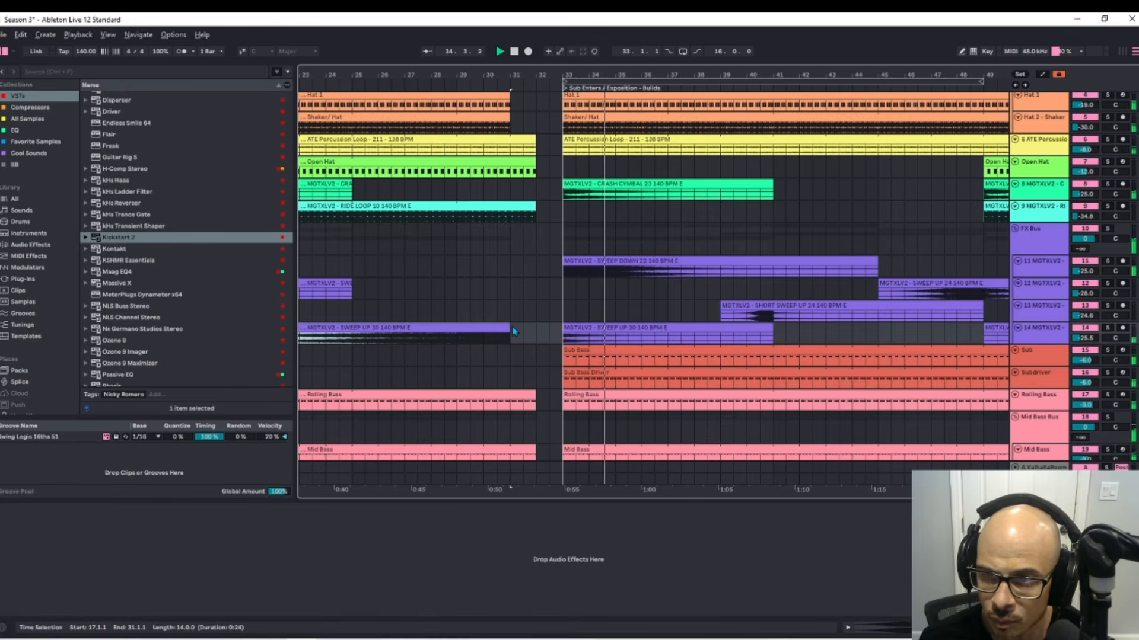
left_click_drag(510, 328, 526, 325)
left_click_drag(526, 325, 536, 325)
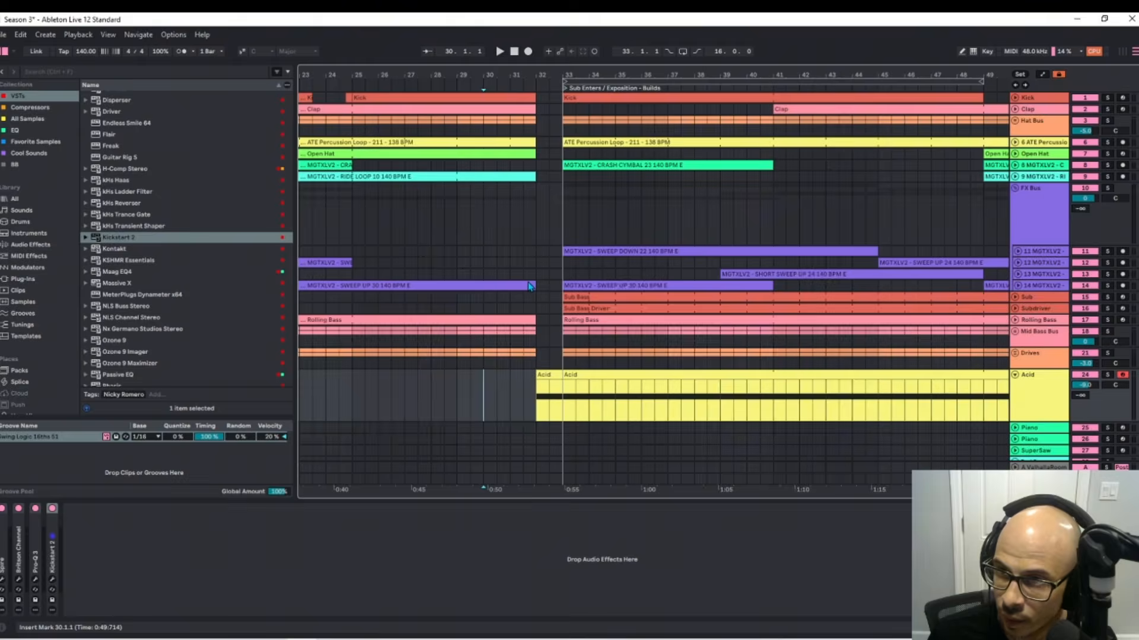
- Extend the SWEEP UP 30 clip to about halfway through bar 32, keeping its fade-out, and set the fixed grid to 8 bars
scroll(530, 287, "up", 3)
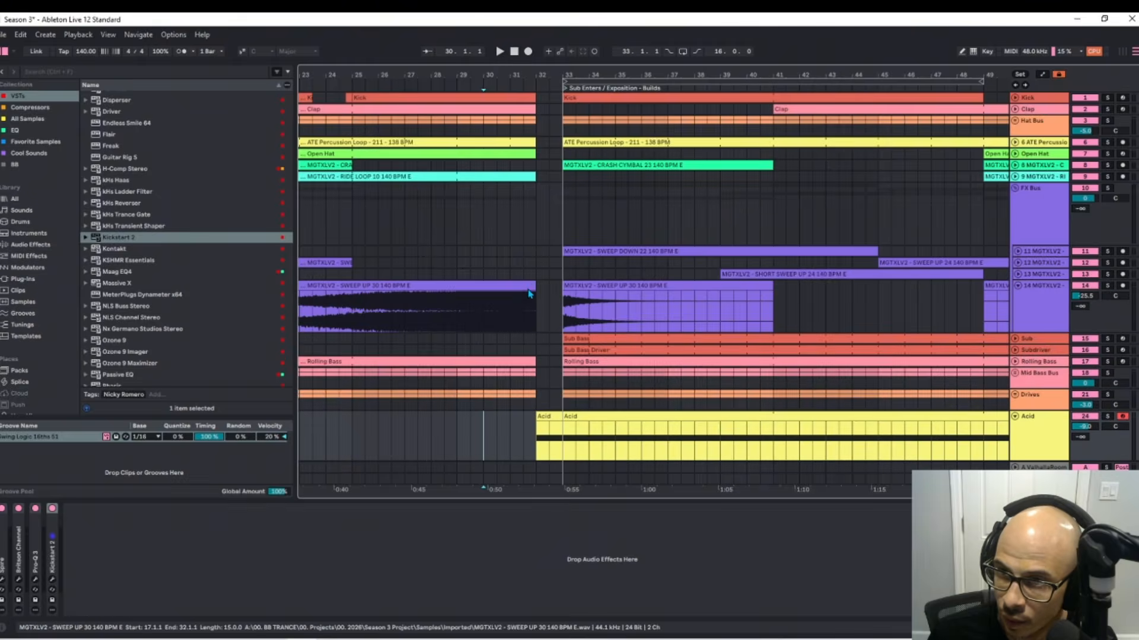
scroll(530, 292, "down", 1)
left_click(522, 287)
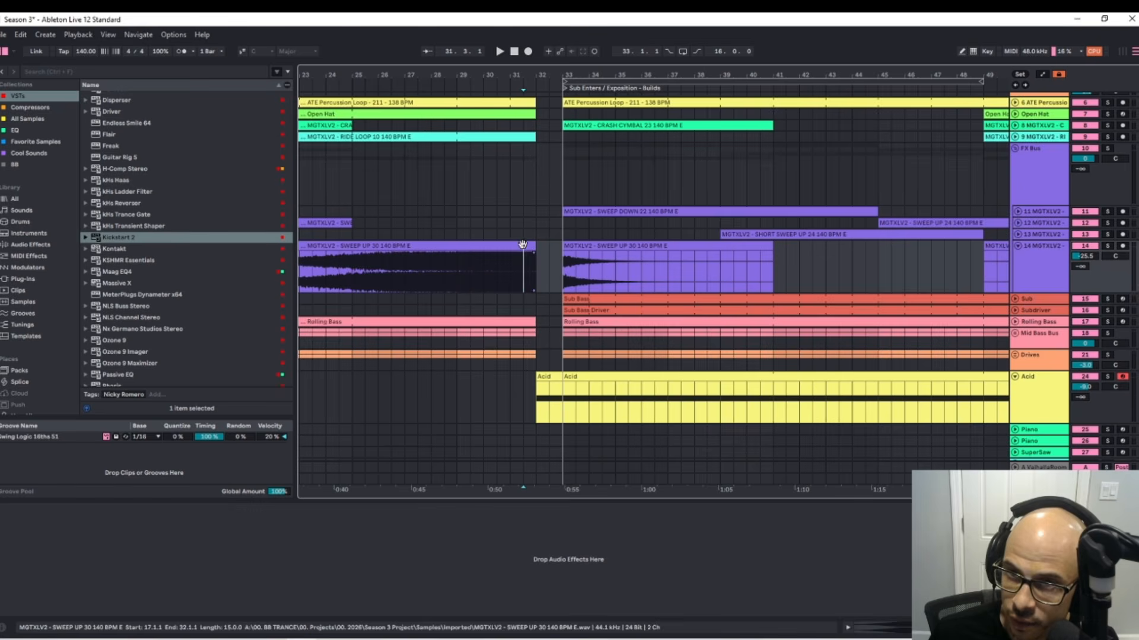
left_click_drag(535, 249, 543, 249)
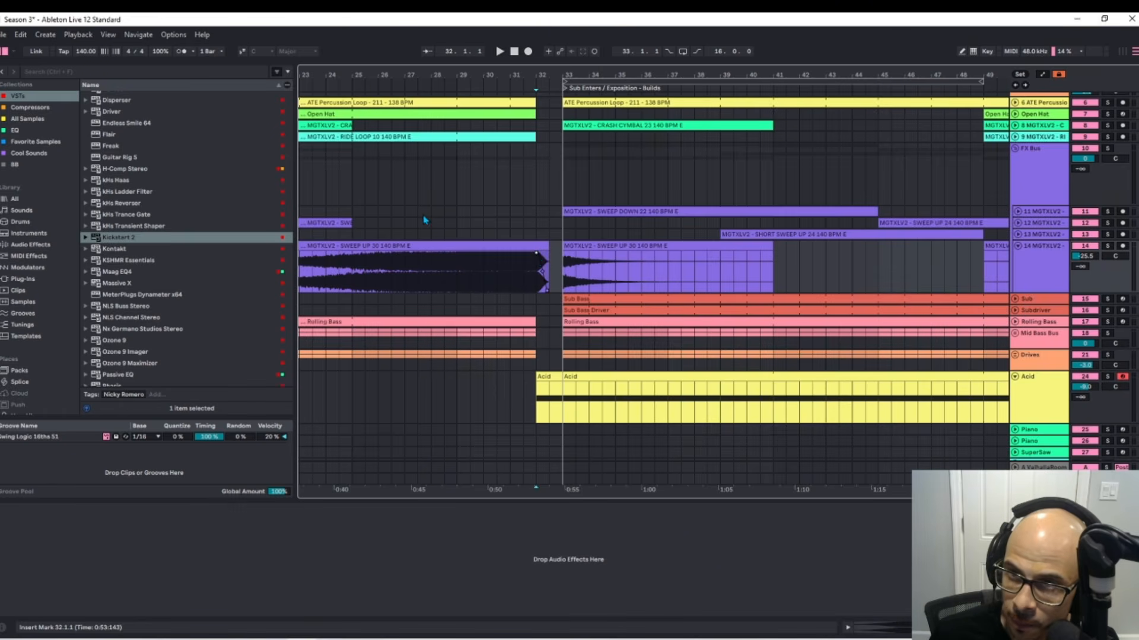
right_click(431, 195)
left_click(456, 305)
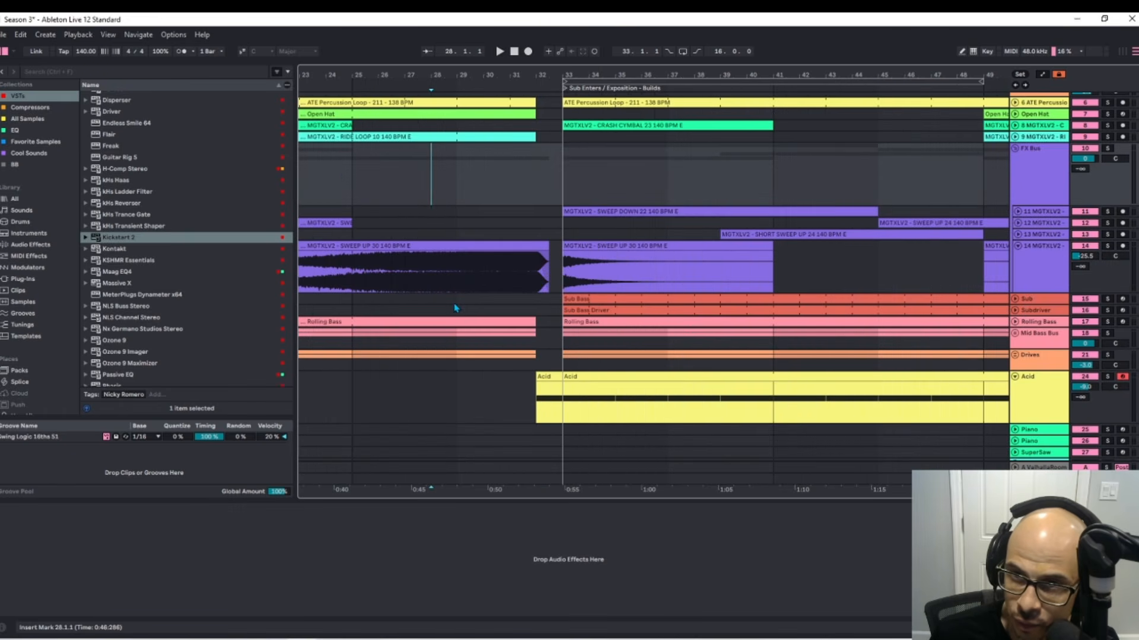
- Play the arrangement from bar 25 through the drop at bar 33, checking the one-bar gap across compacted tracks
left_click(340, 177)
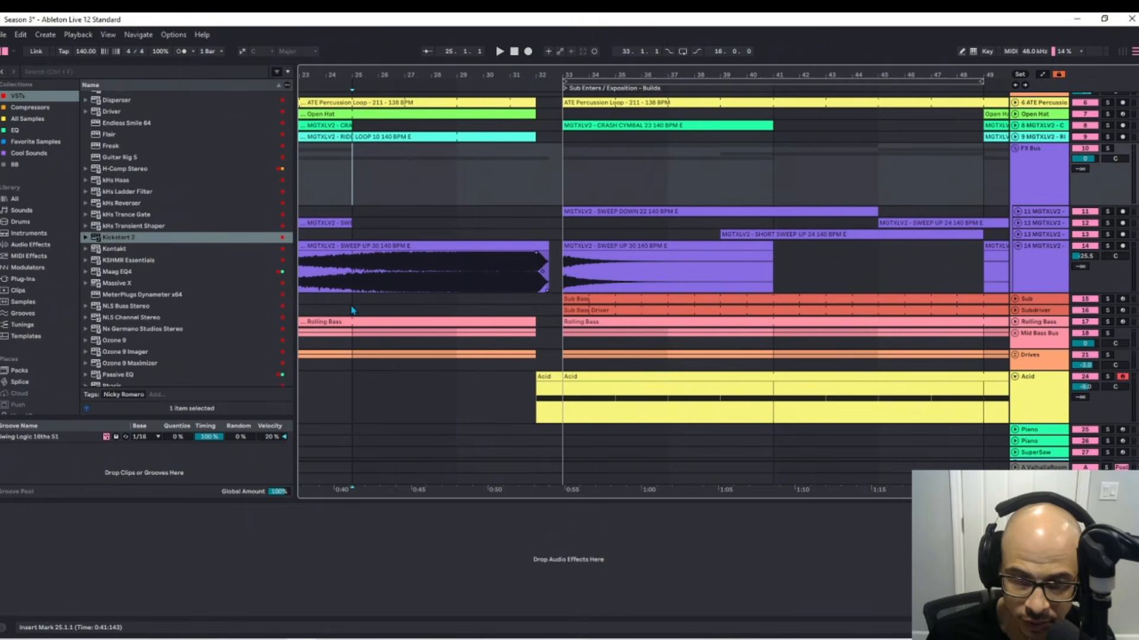
key("space")
key("w")
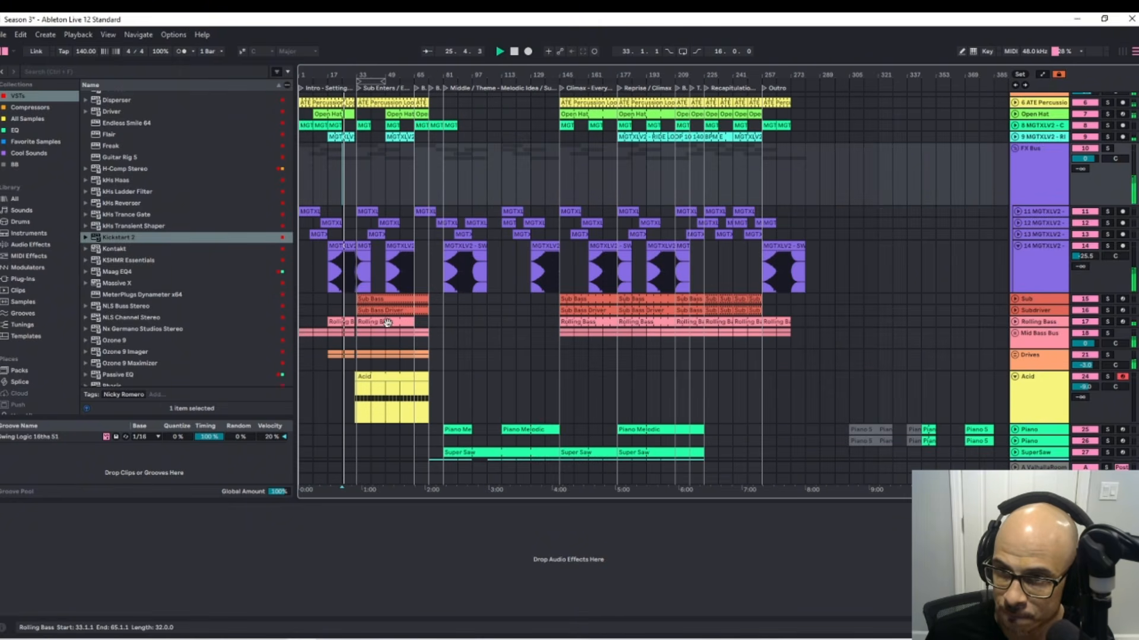
key("w")
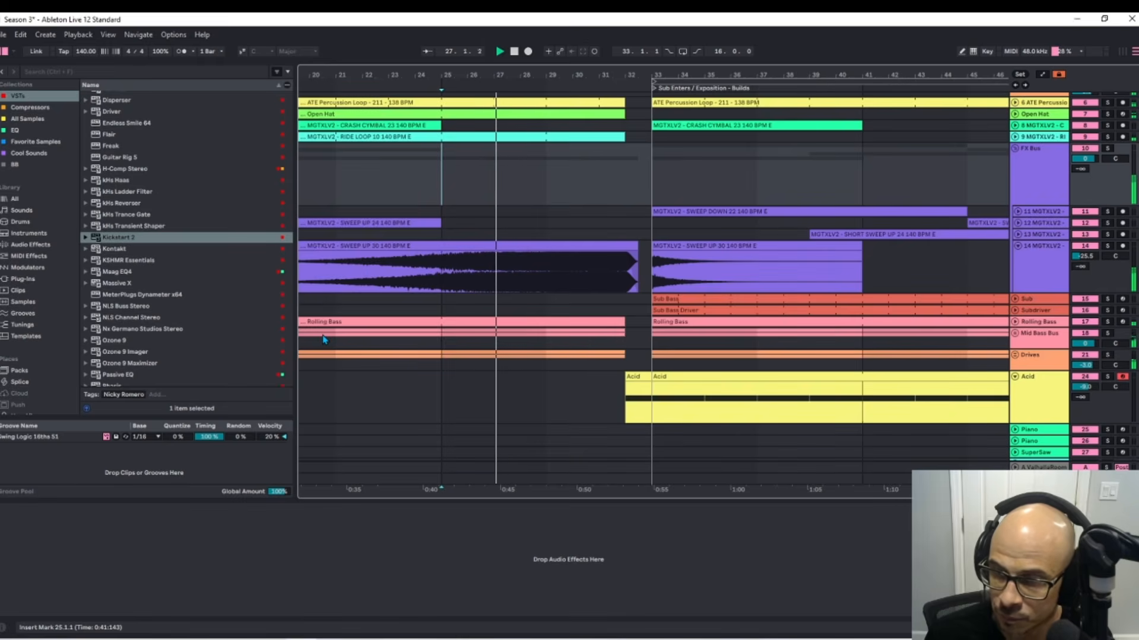
key("alt+u")
key("alt+u")
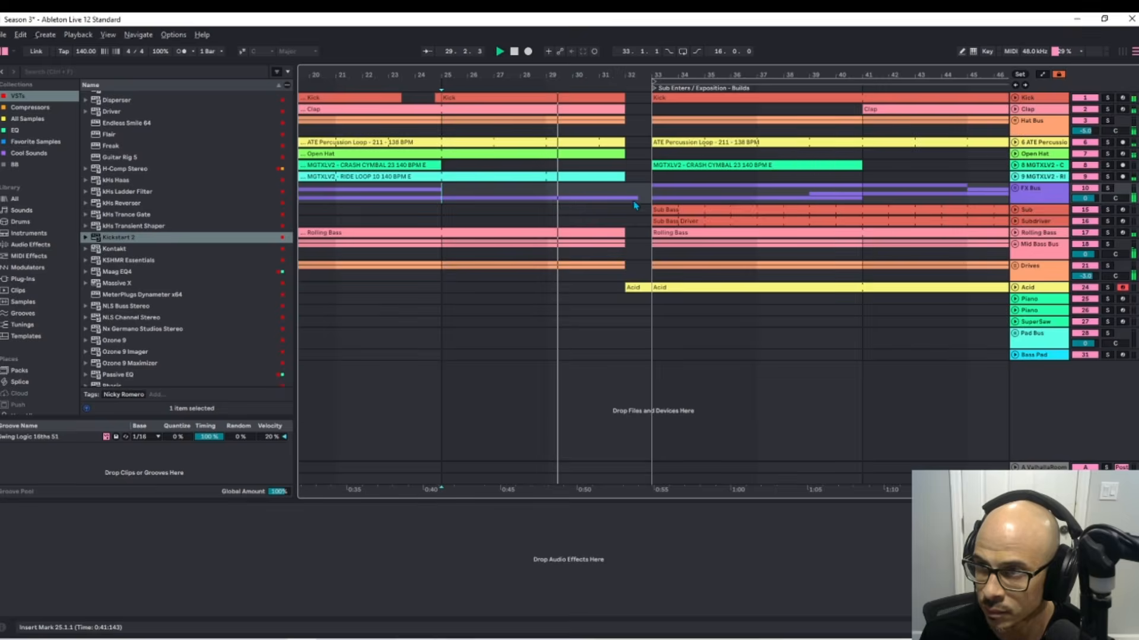
key("u")
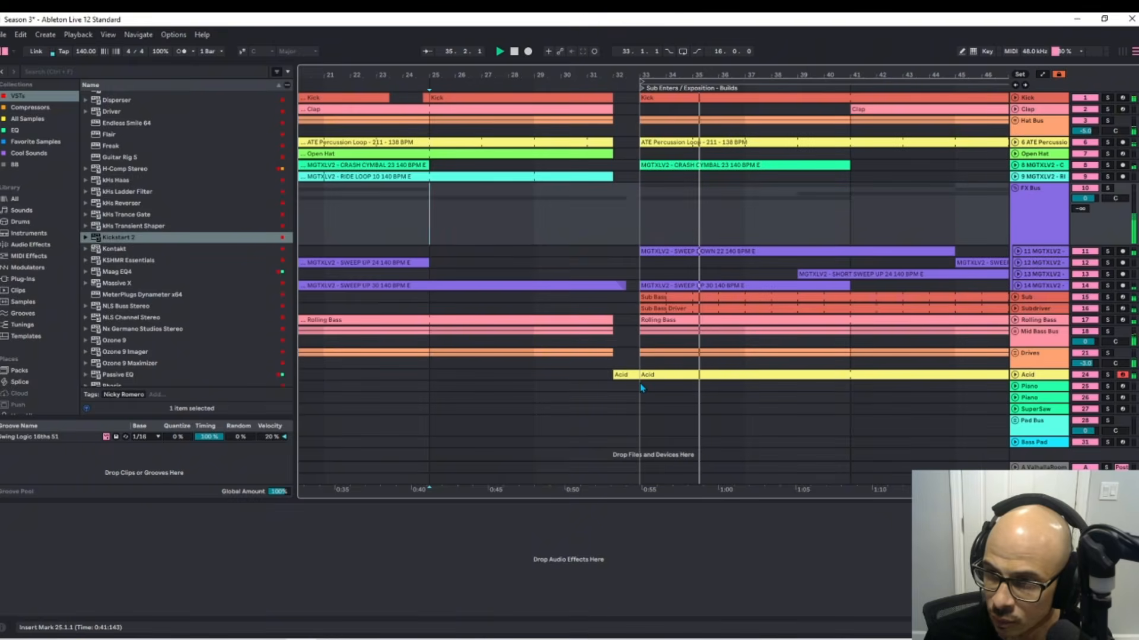
- Show the Acid track's mod wheel automation around bar 31 and set the fixed grid to 1 bar
key("a")
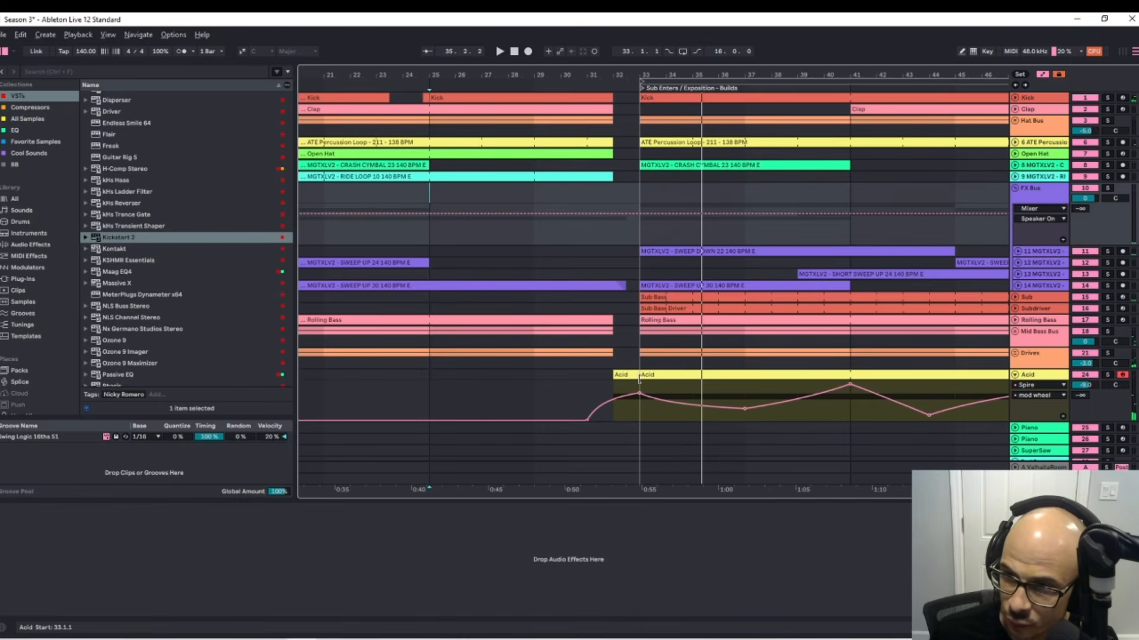
left_click(589, 426)
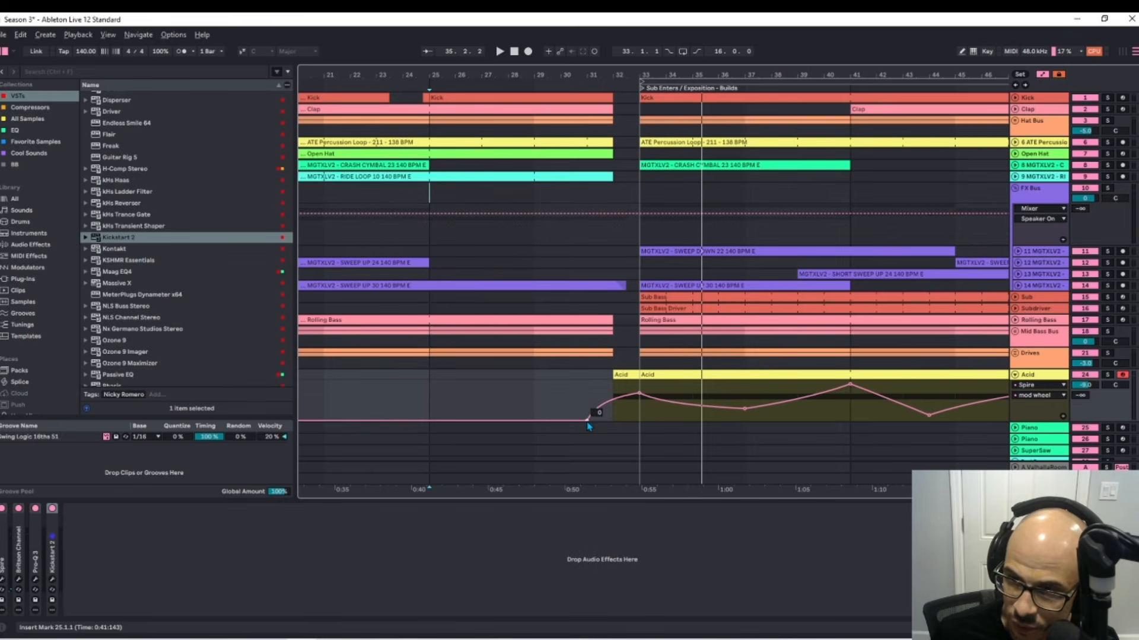
right_click(547, 414)
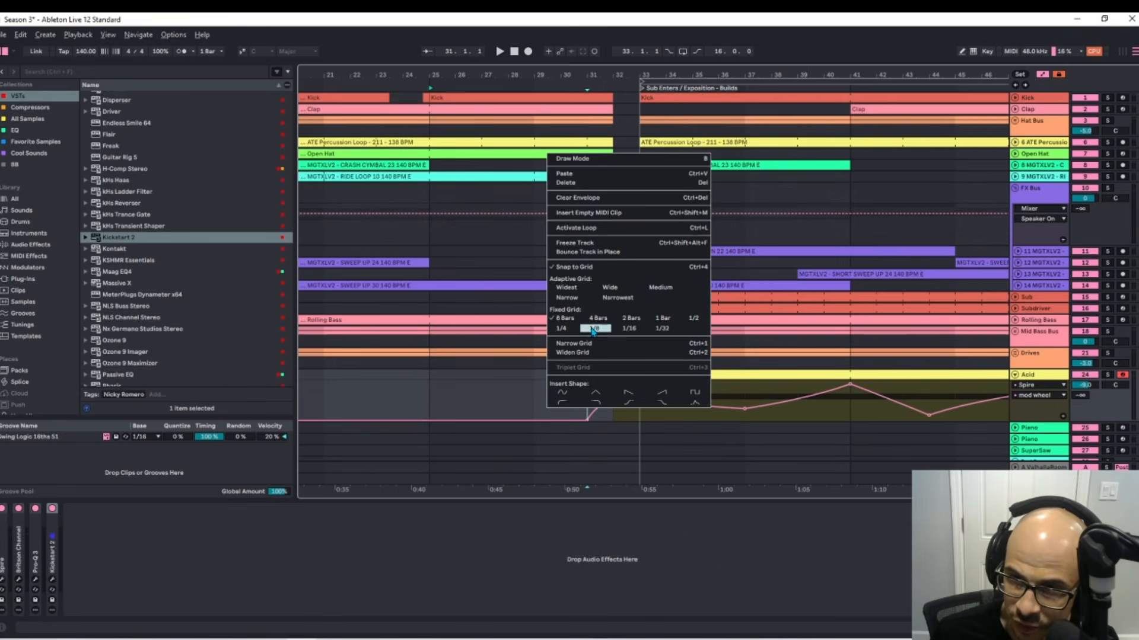
key("Escape")
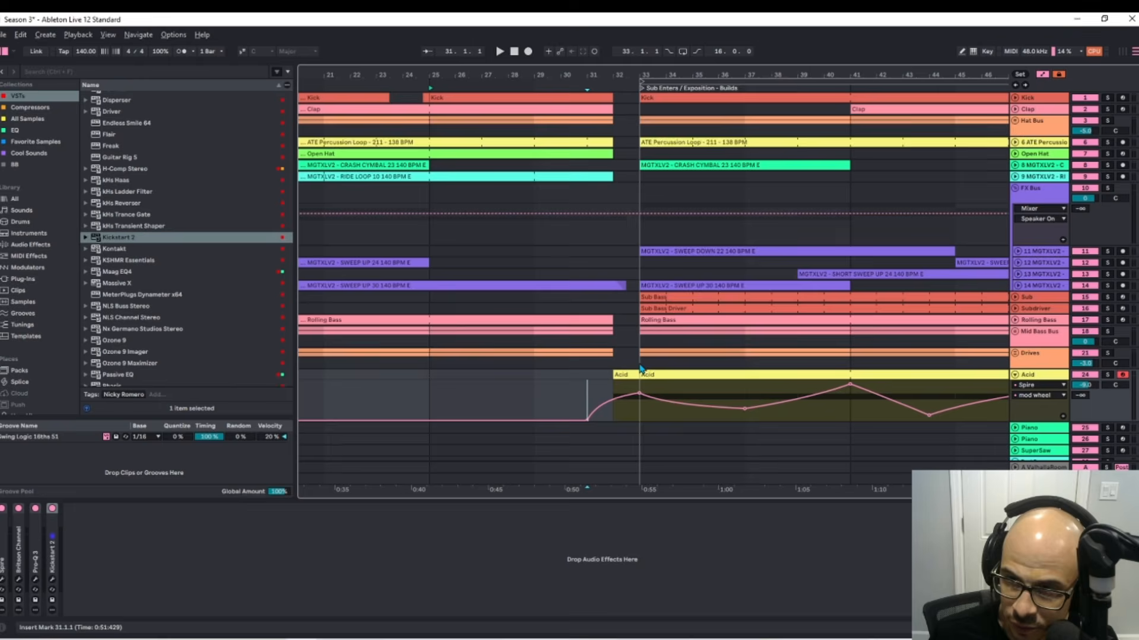
right_click(605, 380)
left_click(719, 554)
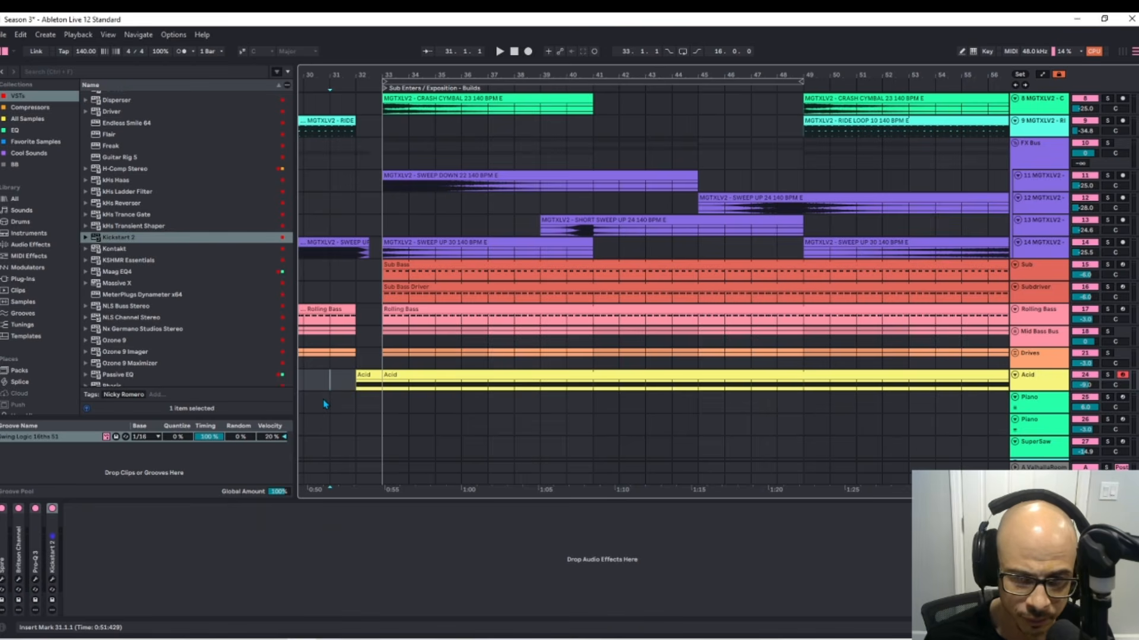
- Play the mix from bar 31, fit the whole arrangement in view and set the fixed grid to 8 bars
key("space")
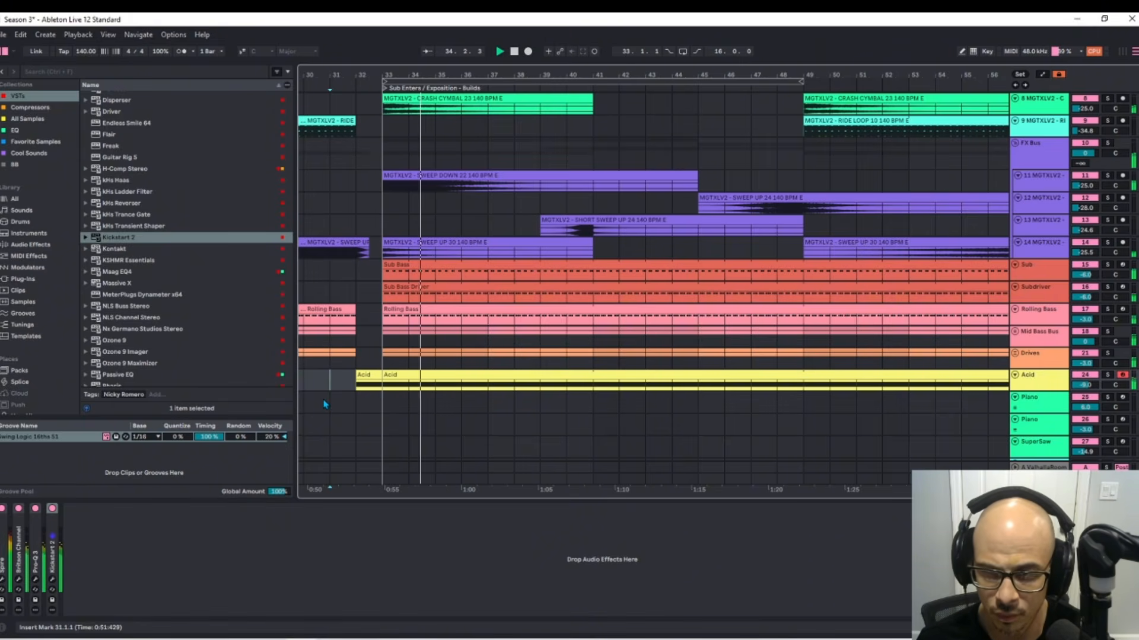
key("w")
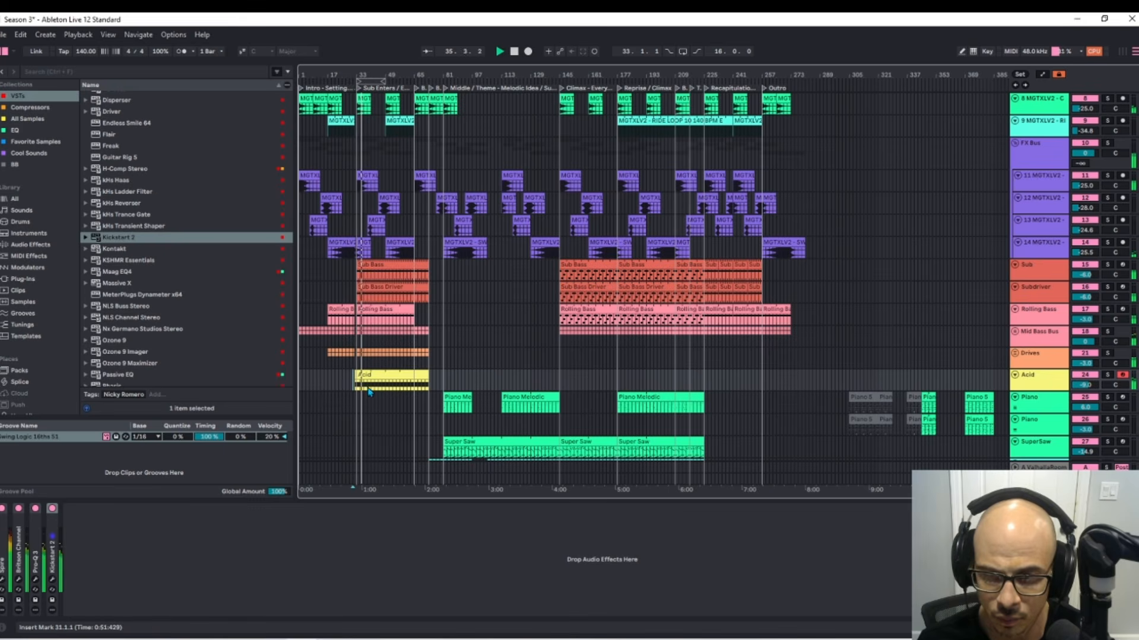
left_click(1032, 389)
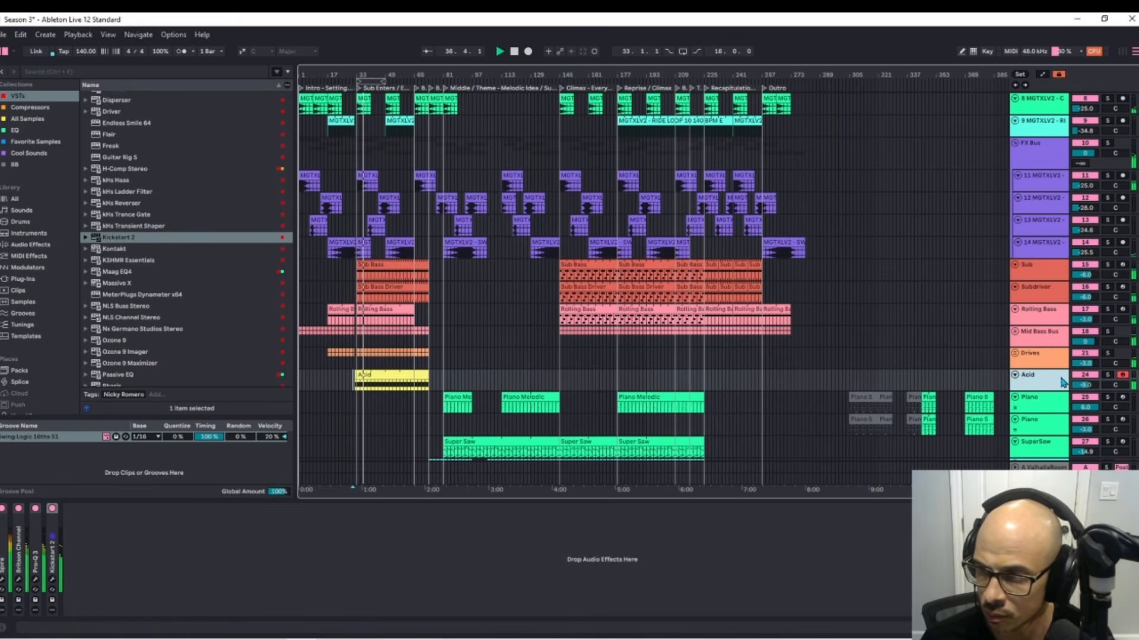
right_click(367, 440)
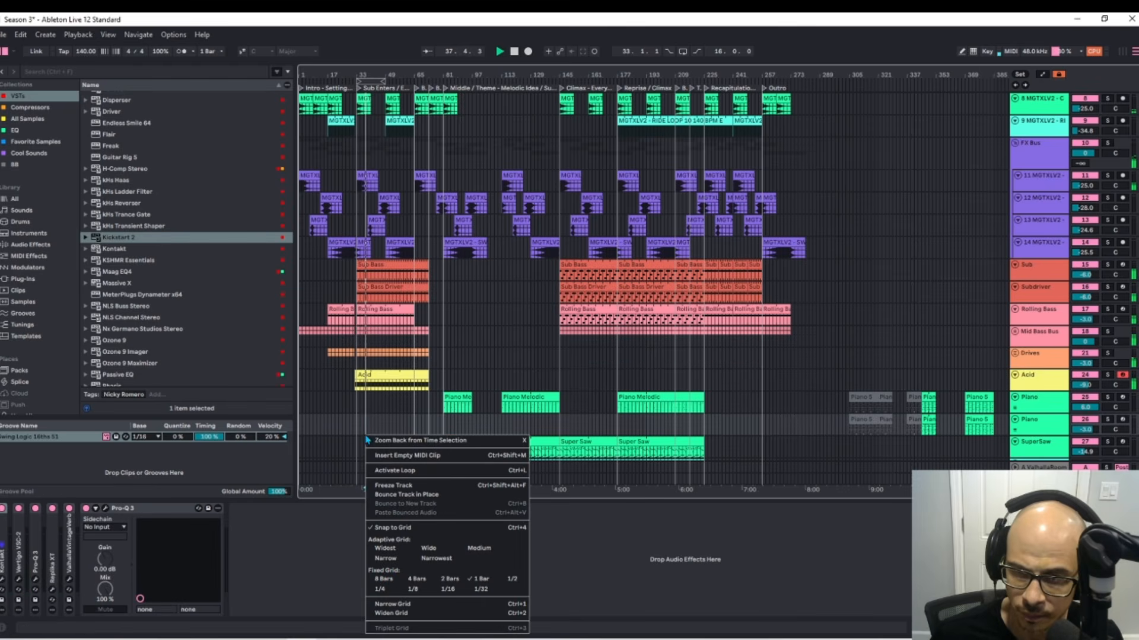
left_click(392, 586)
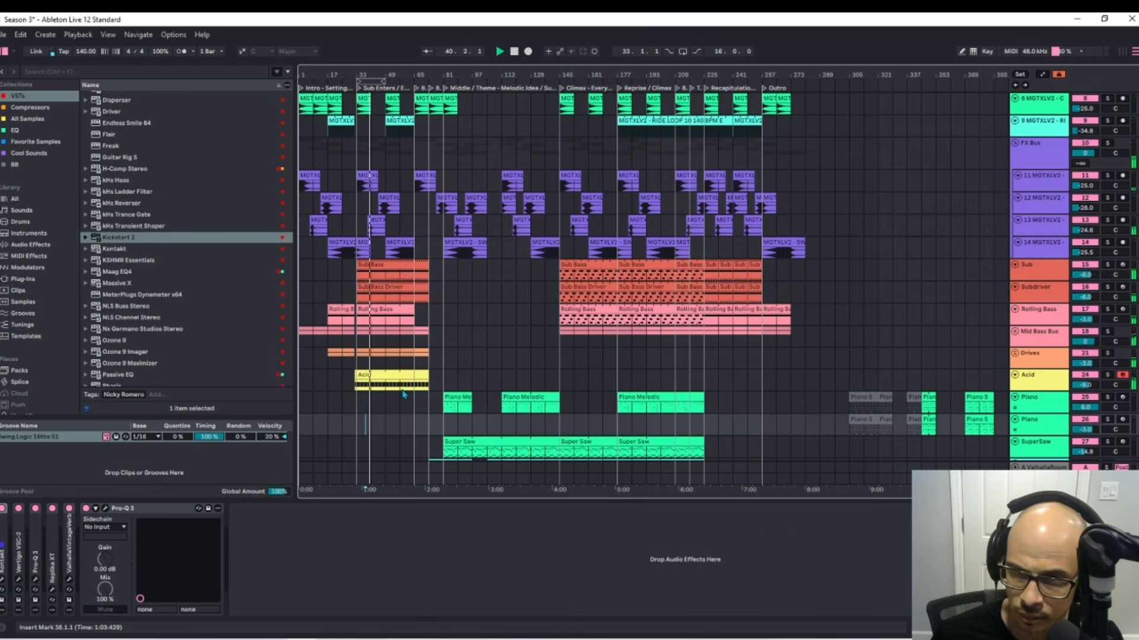
- Replay the mix from bar 33 and mute the Acid track to hear the section without it
scroll(358, 405, "up", 5)
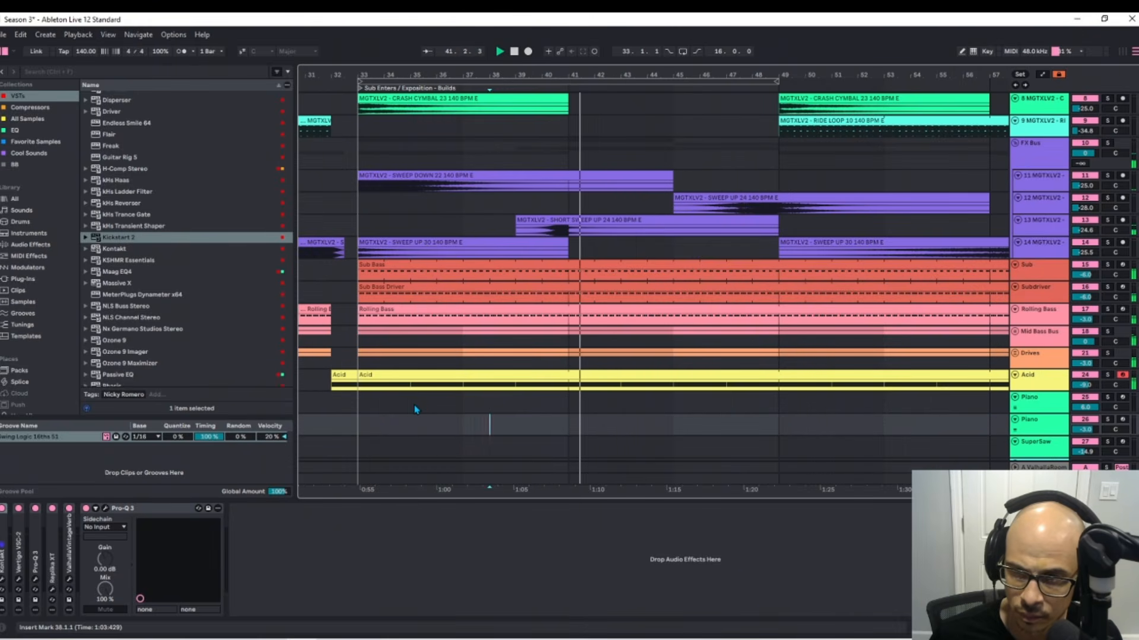
scroll(357, 415, "down", 8)
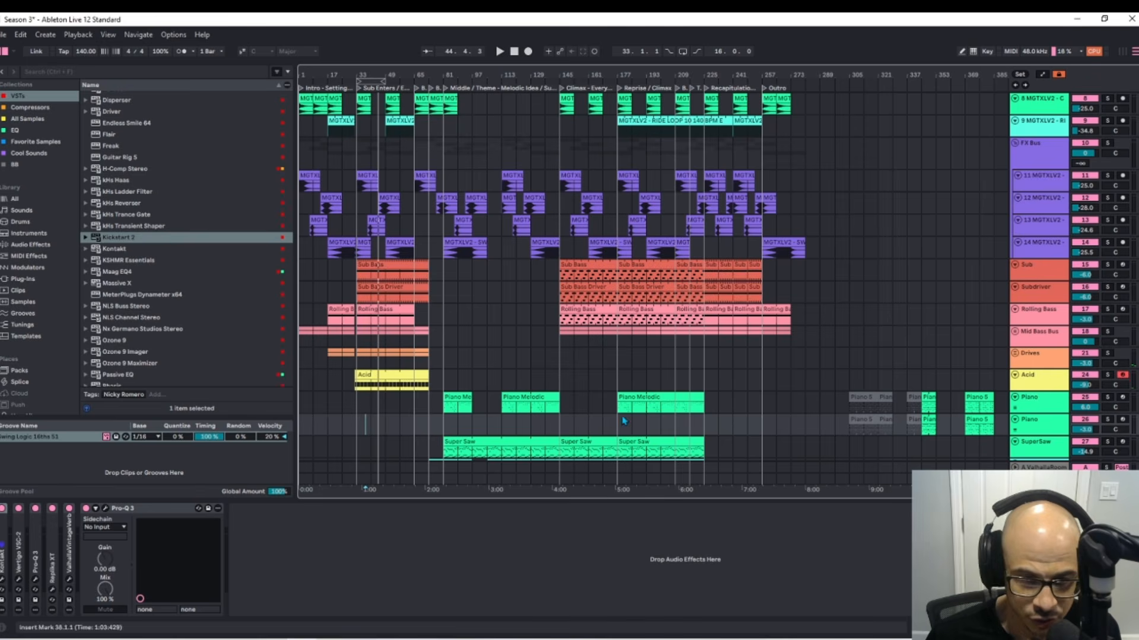
left_click(372, 408)
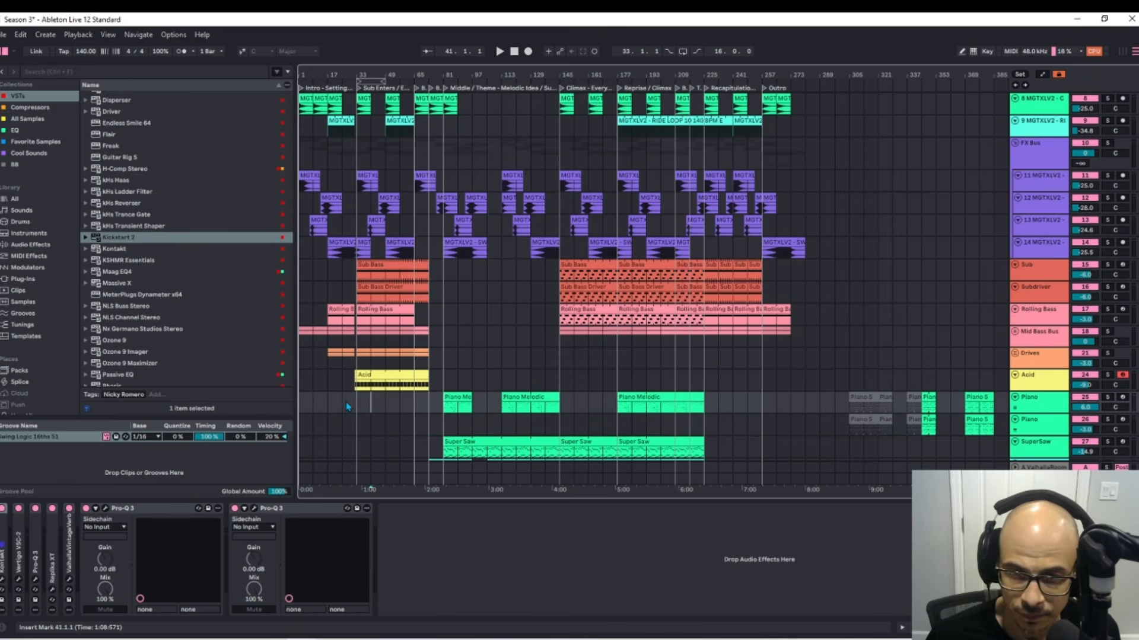
left_click(355, 406)
key("space")
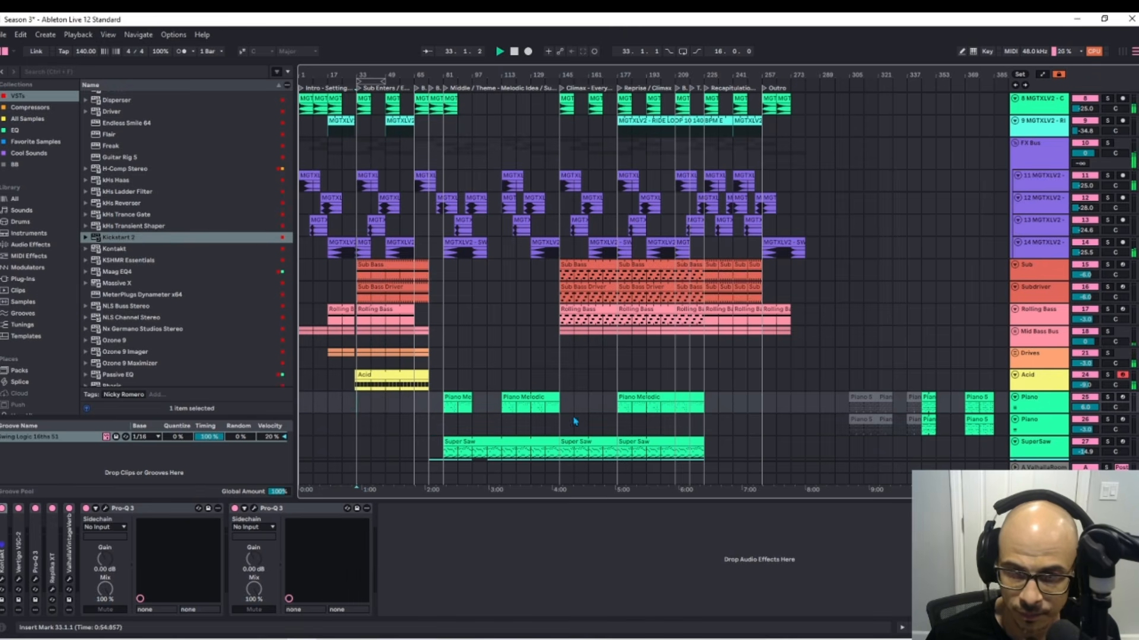
left_click(1086, 375)
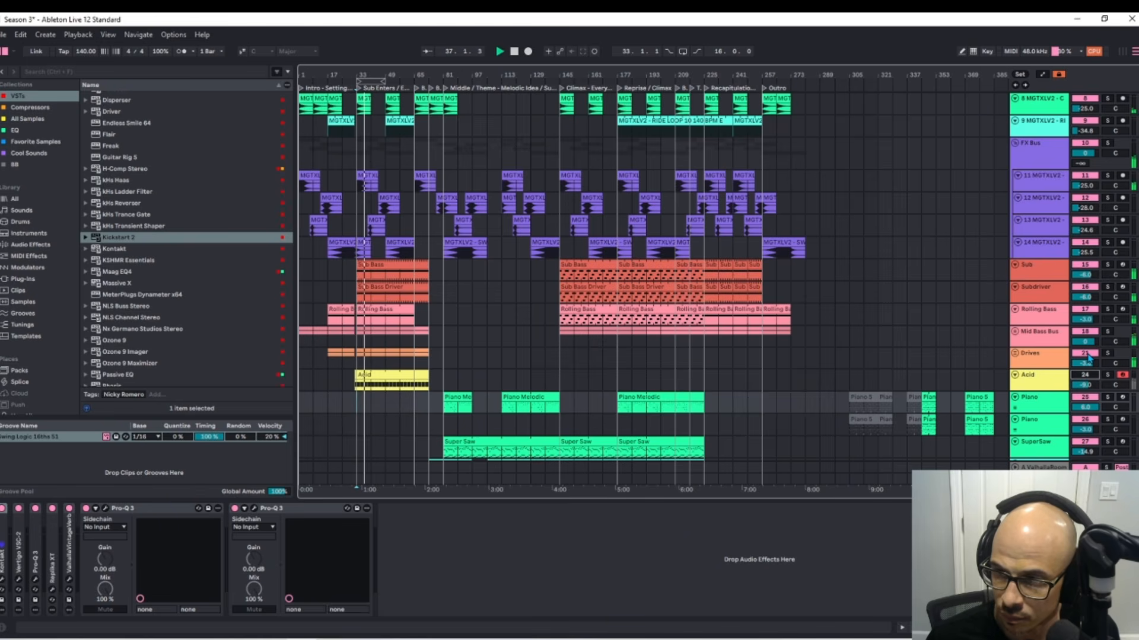
- Compare the playing section with the Drives and Acid tracks muted and unmuted, leave both tracks active and stop playback
left_click(1087, 356)
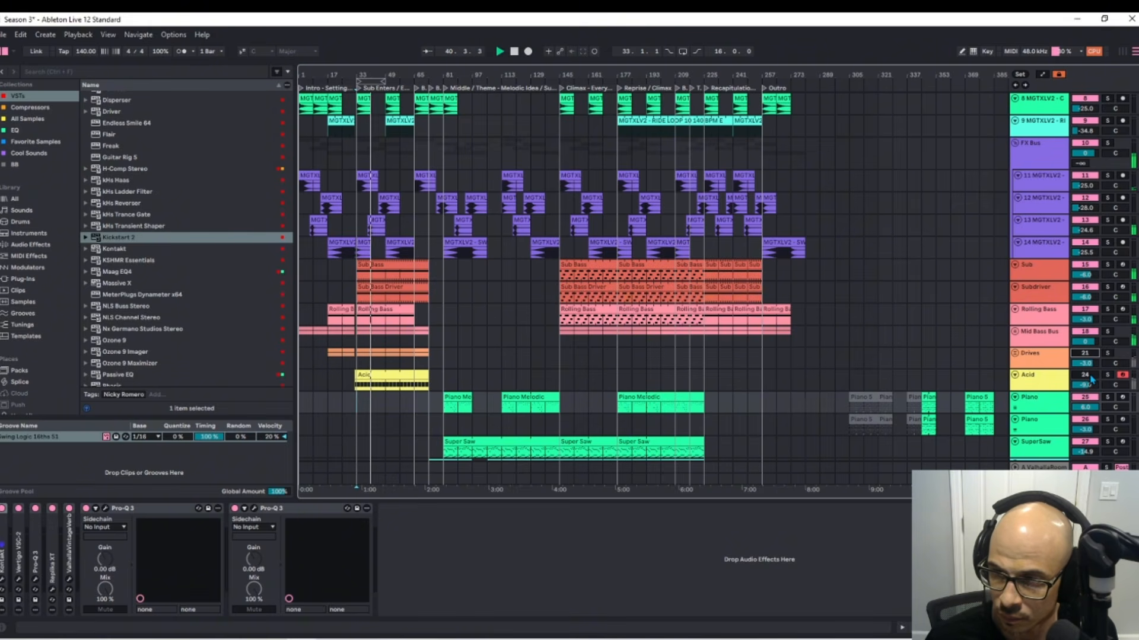
left_click(1090, 377)
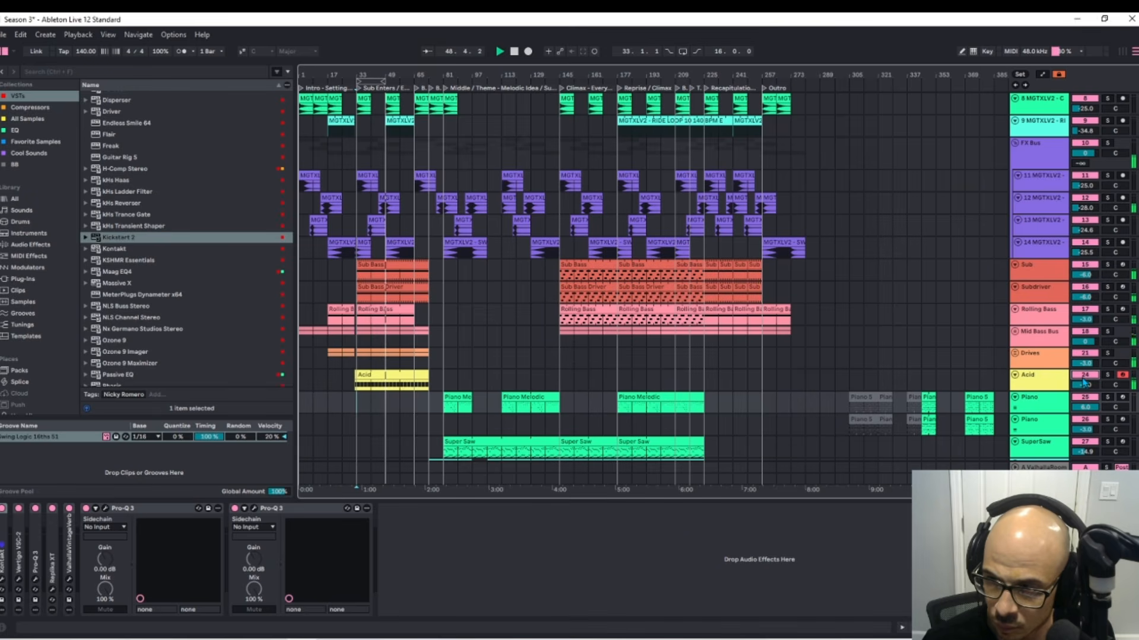
left_click(1085, 375)
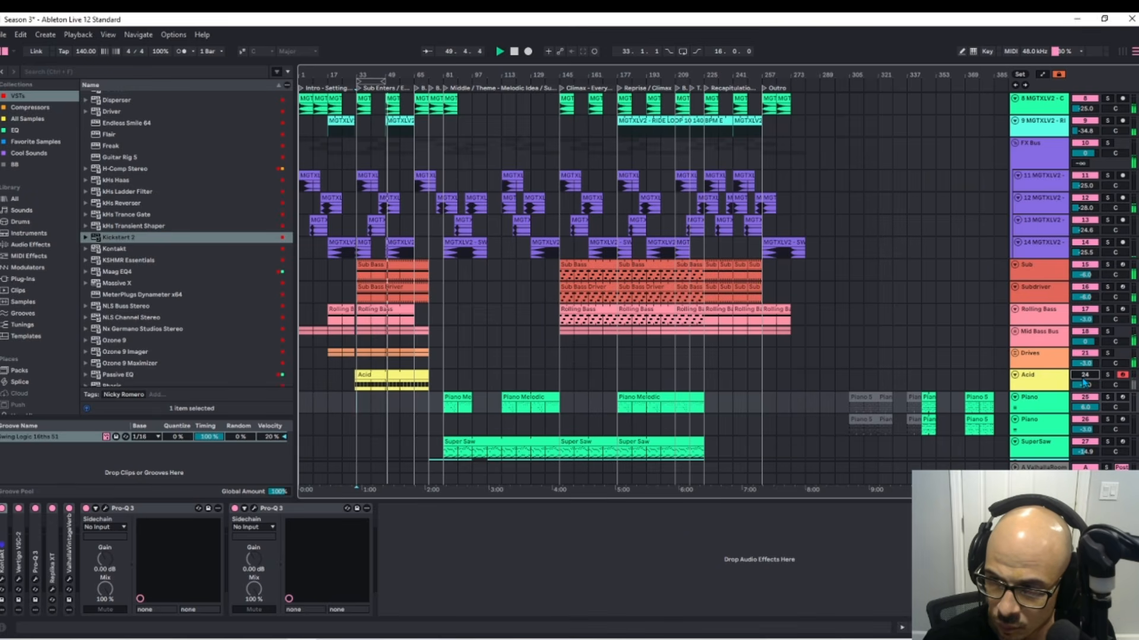
left_click(1084, 379)
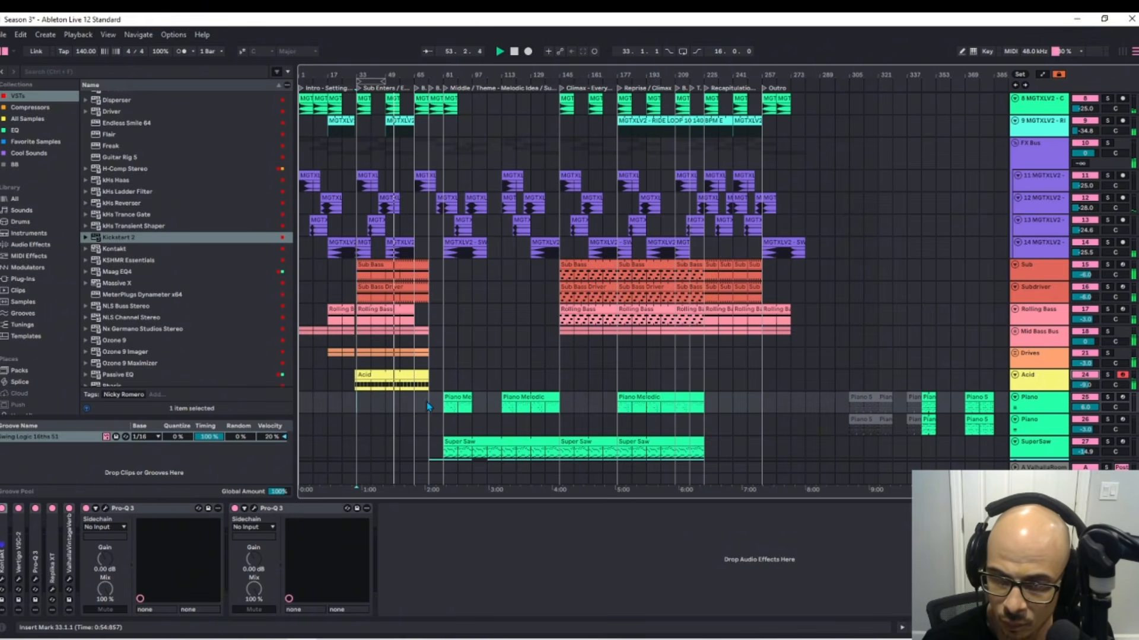
key("space")
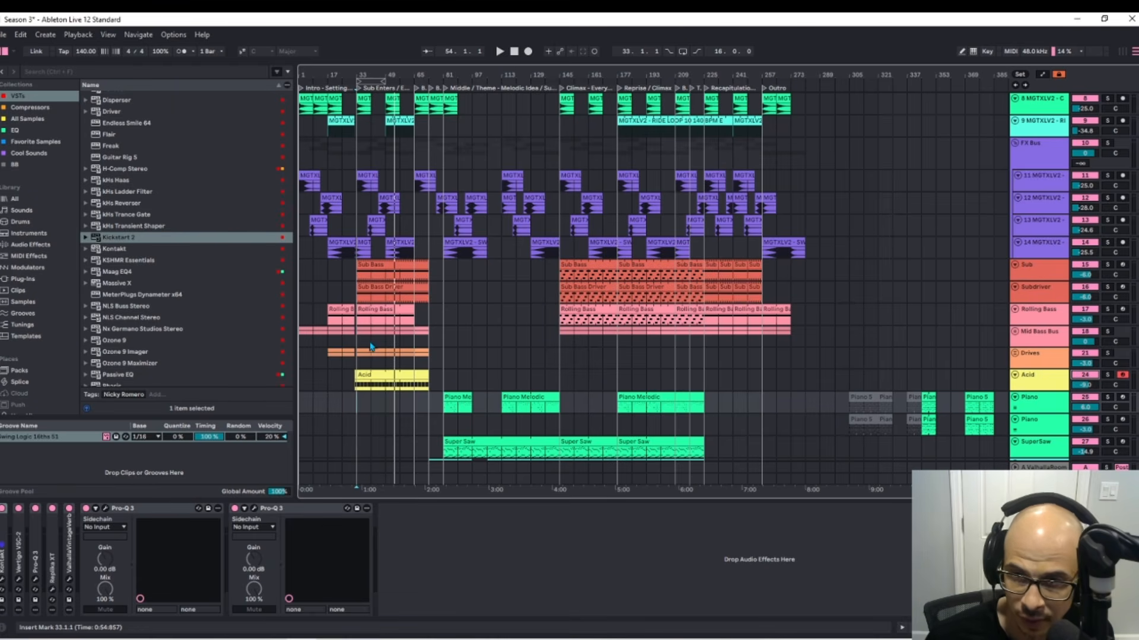
- Select the Acid clip from bar 33 to bar 73 in the arrangement
left_click(378, 374)
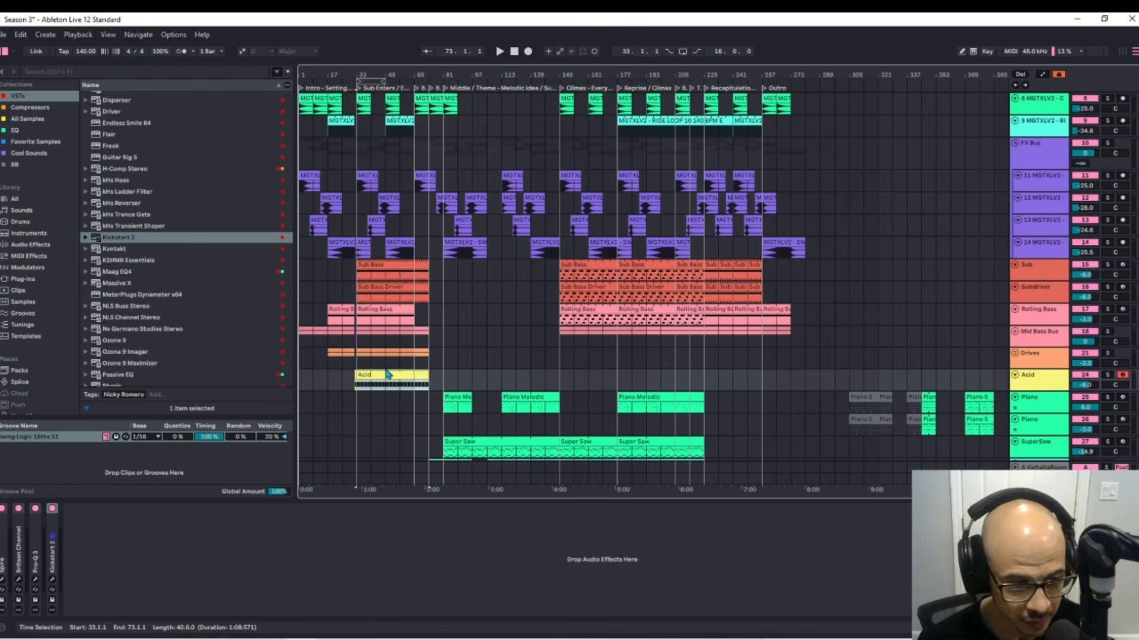
scroll(385, 371, "down", 1)
scroll(361, 359, "up", 1)
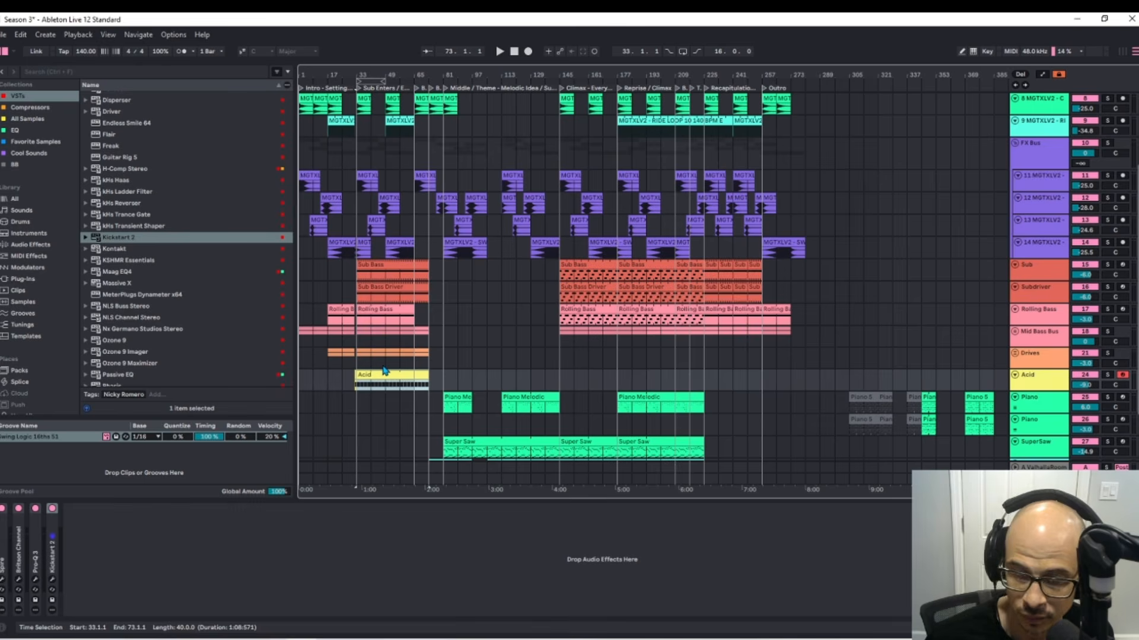